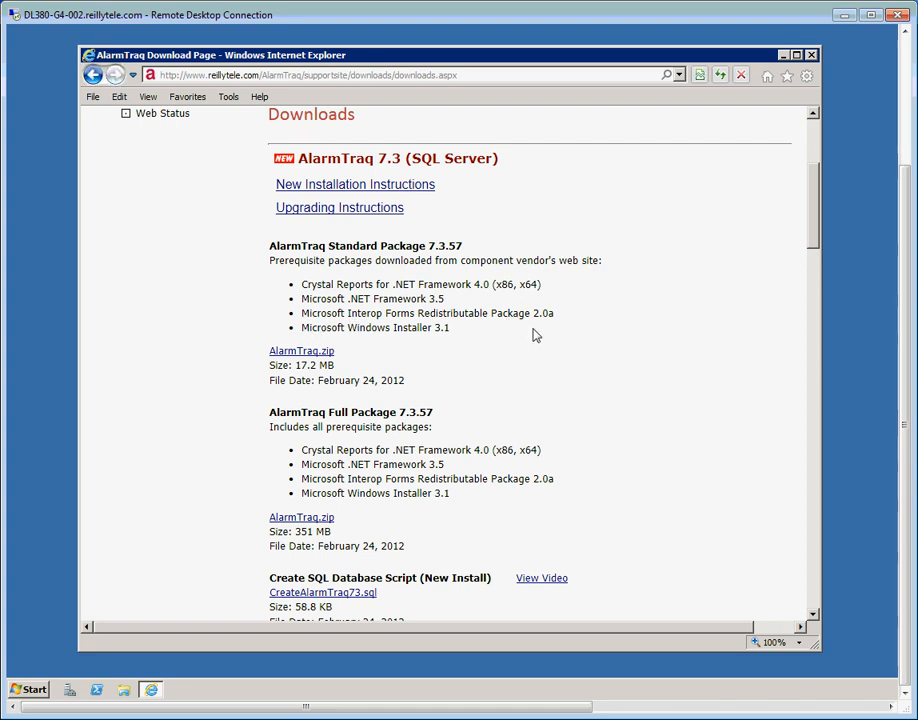
Save the Standard Package AlarmTraq.zip to the Desktop
{"action": "right_click", "coordinate": [306, 354]}
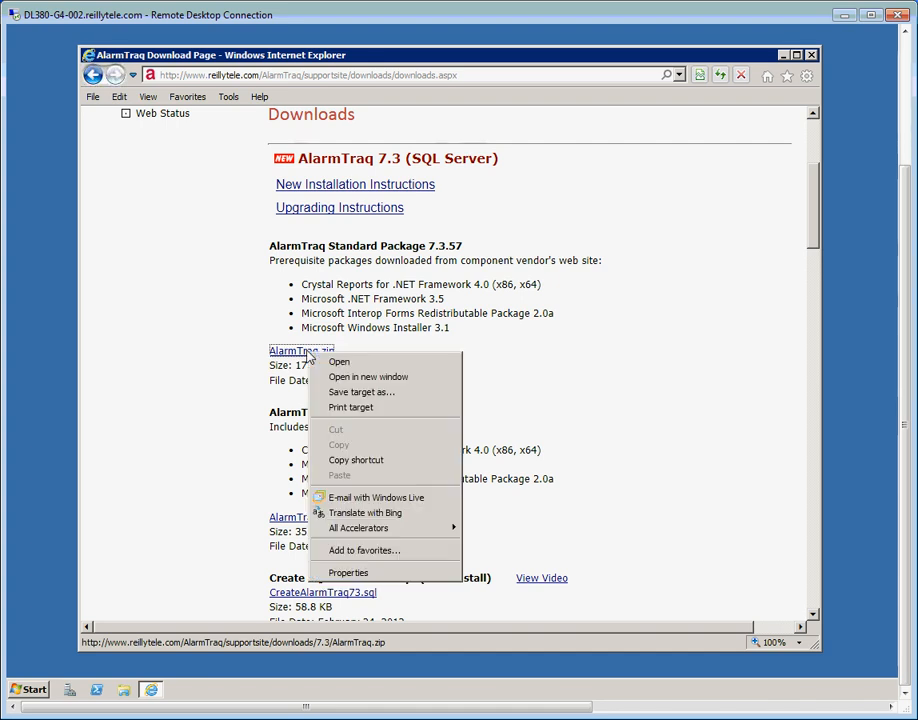
{"action": "left_click", "coordinate": [339, 396]}
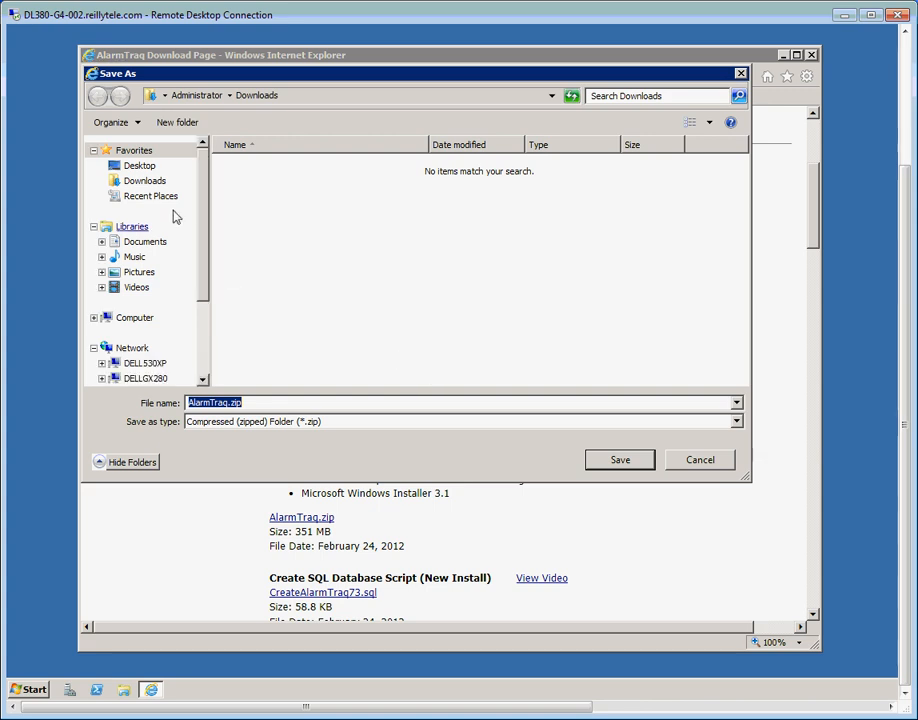
{"action": "left_click", "coordinate": [139, 165]}
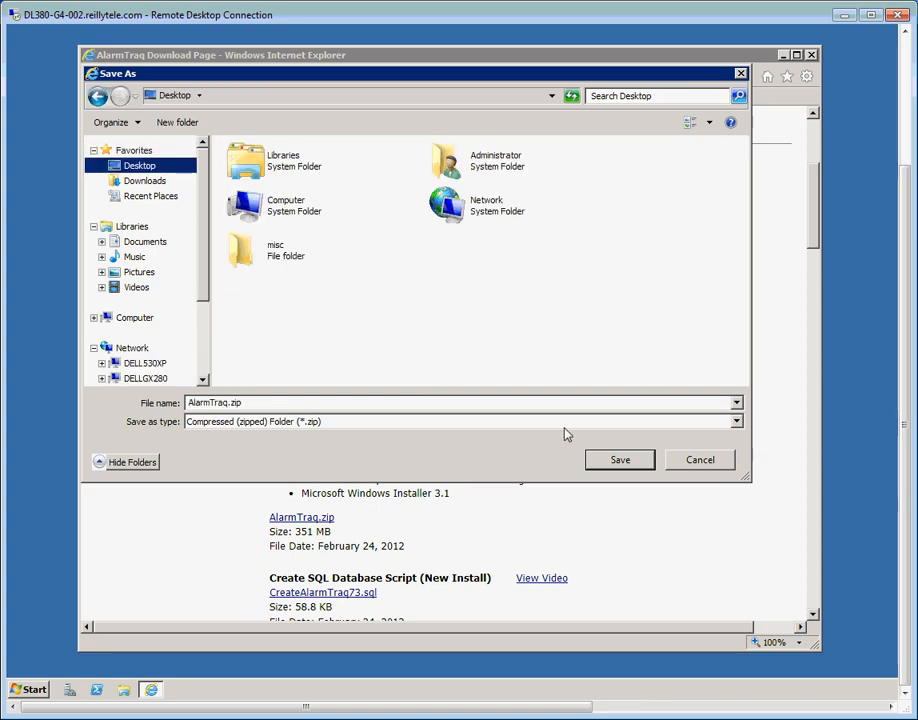
{"action": "left_click", "coordinate": [617, 462]}
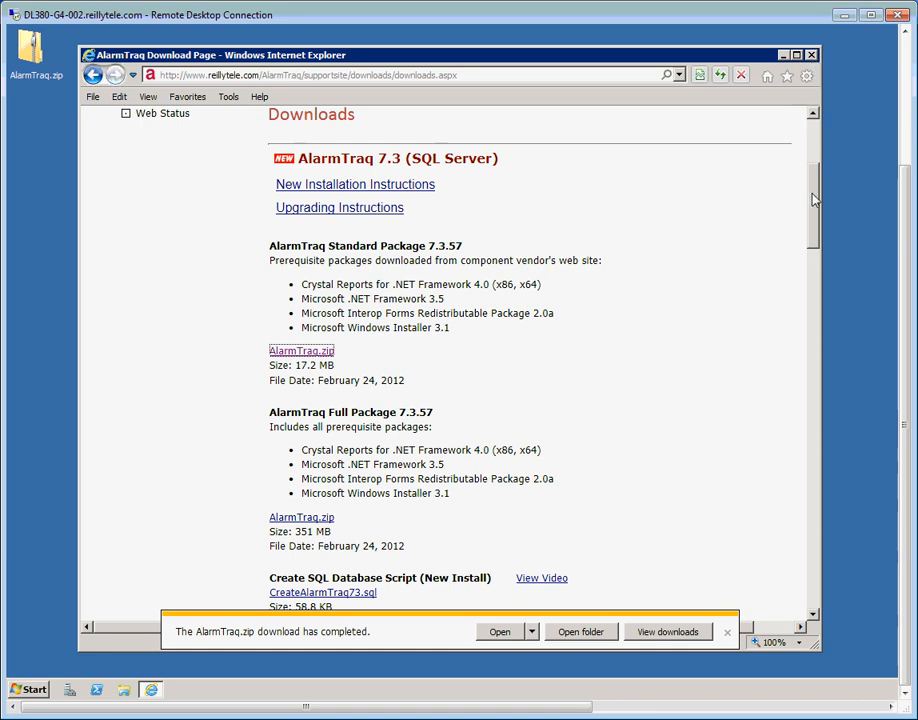
Log off the AlarmTraq support site and close Internet Explorer
{"action": "scroll", "coordinate": [820, 135], "scroll_direction": "up", "scroll_amount": 5}
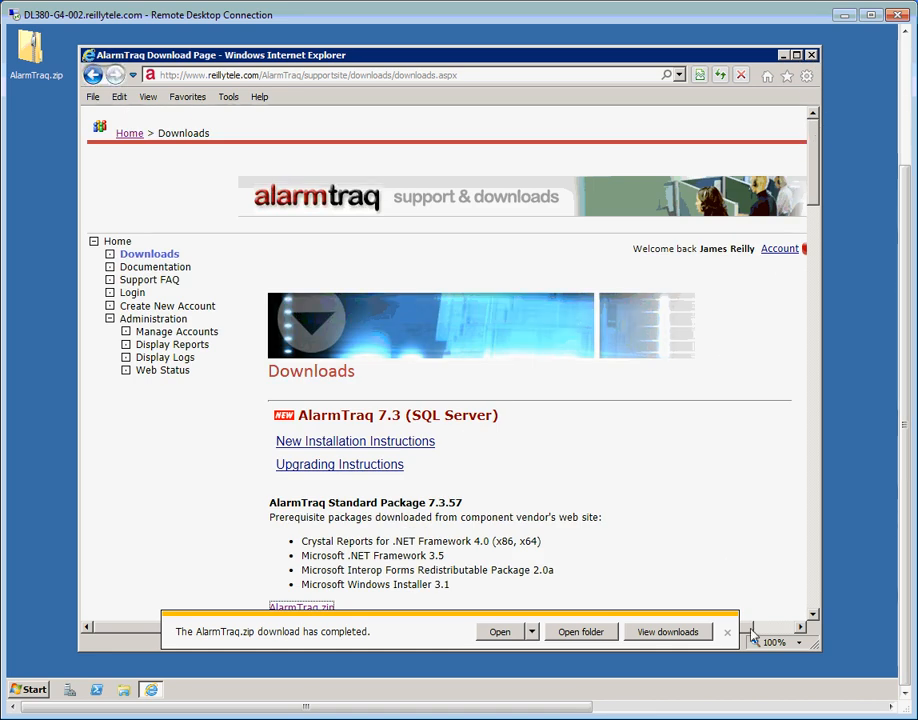
{"action": "scroll", "coordinate": [785, 199], "scroll_direction": "right", "scroll_amount": 1}
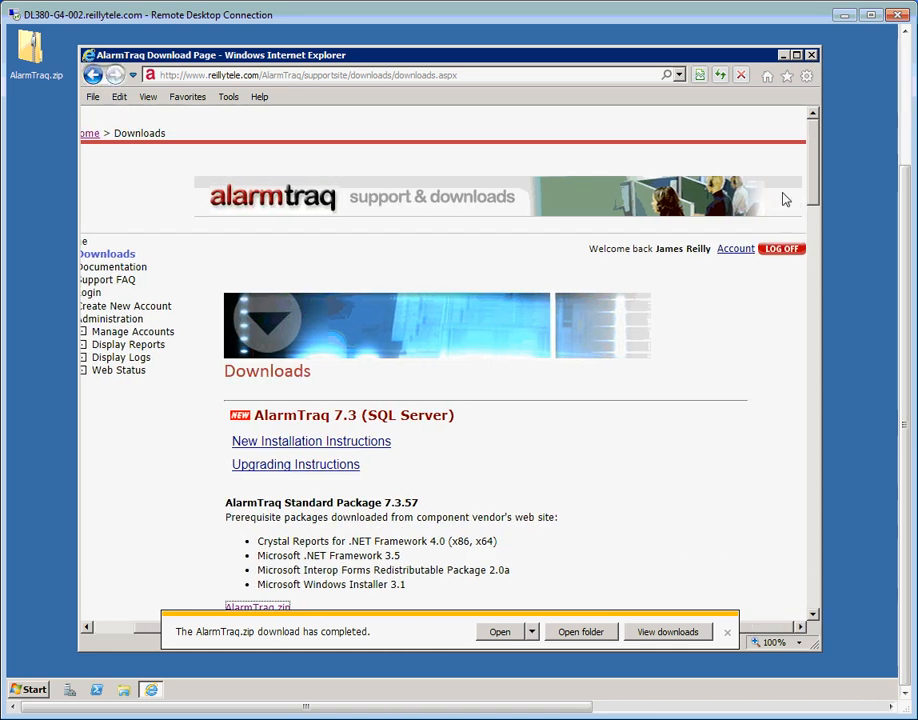
{"action": "left_click", "coordinate": [781, 248]}
{"action": "left_click", "coordinate": [812, 55]}
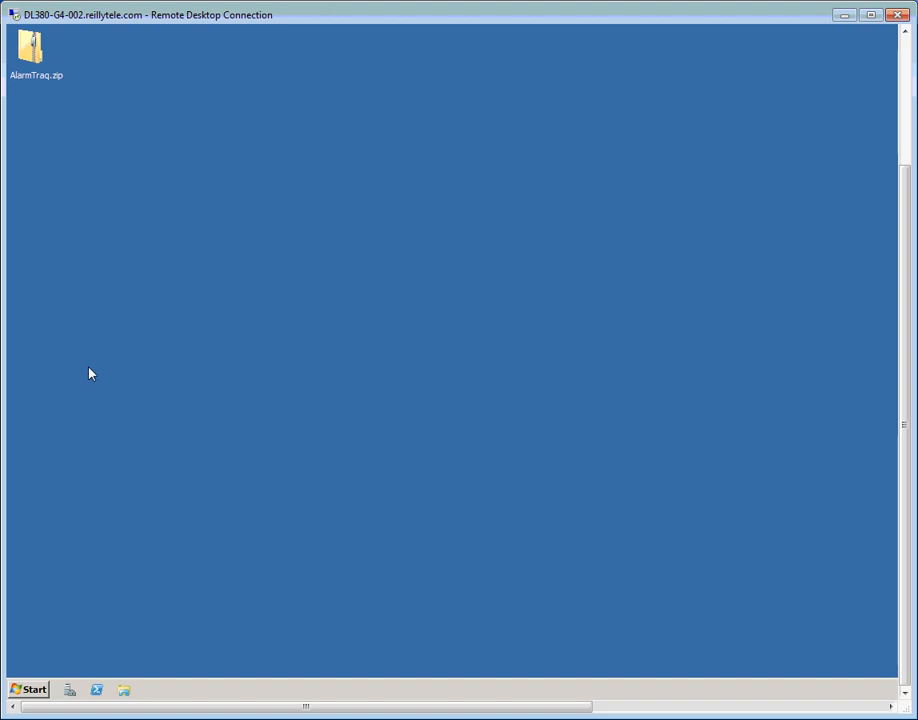
Open AlarmTraq.zip and copy both files, AlarmTraqSetup.msi and setup.exe
{"action": "double_click", "coordinate": [42, 60]}
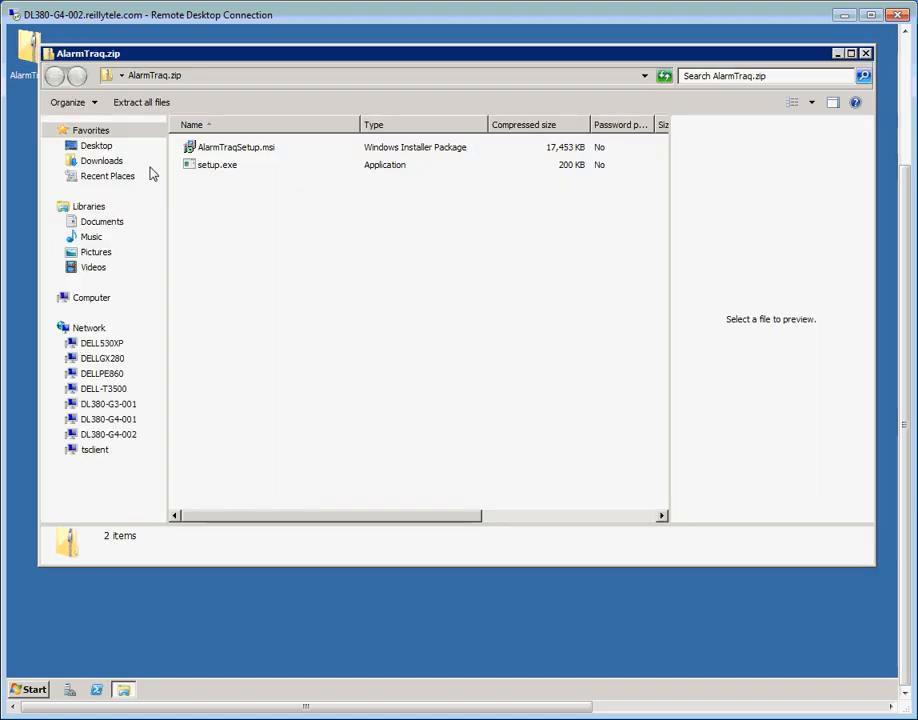
{"action": "key", "text": "ctrl+a"}
{"action": "right_click", "coordinate": [229, 157]}
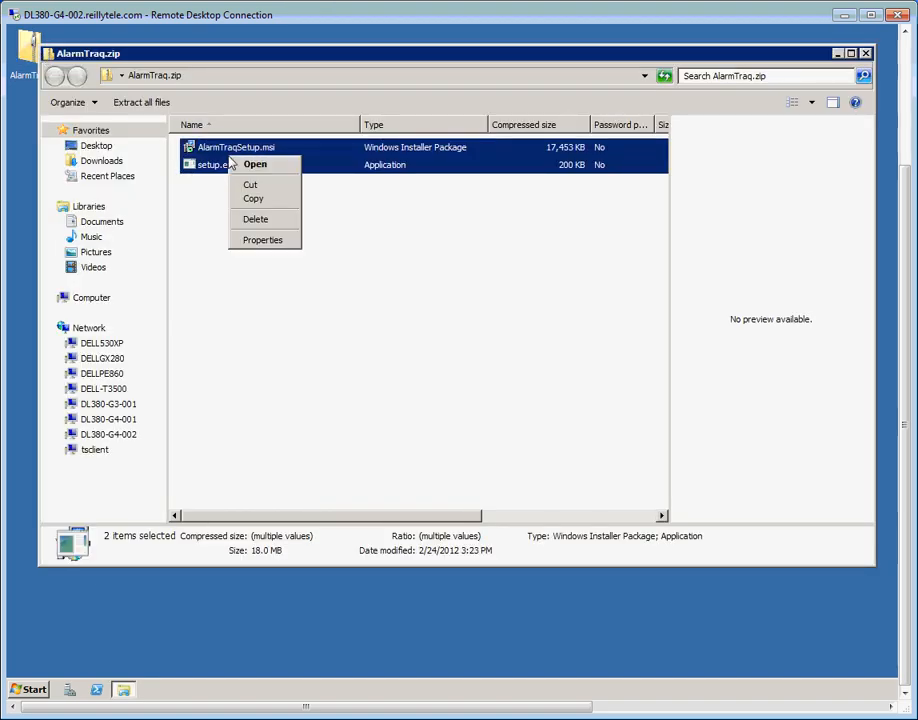
{"action": "left_click", "coordinate": [263, 199]}
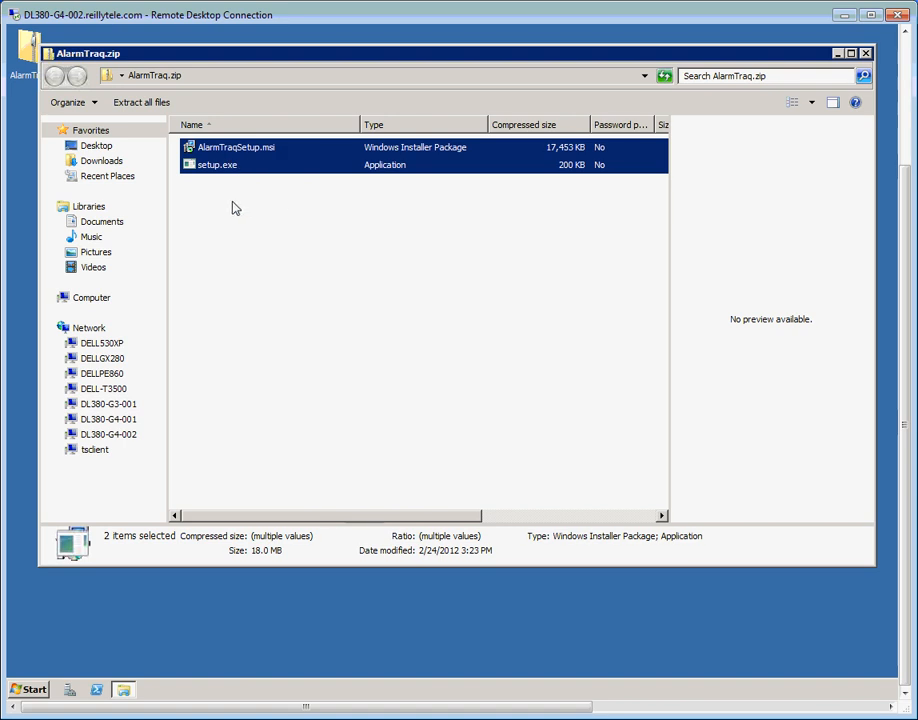
Create a new folder named AlarmTraqInstall on Local Disk (C:)
{"action": "left_click", "coordinate": [18, 692]}
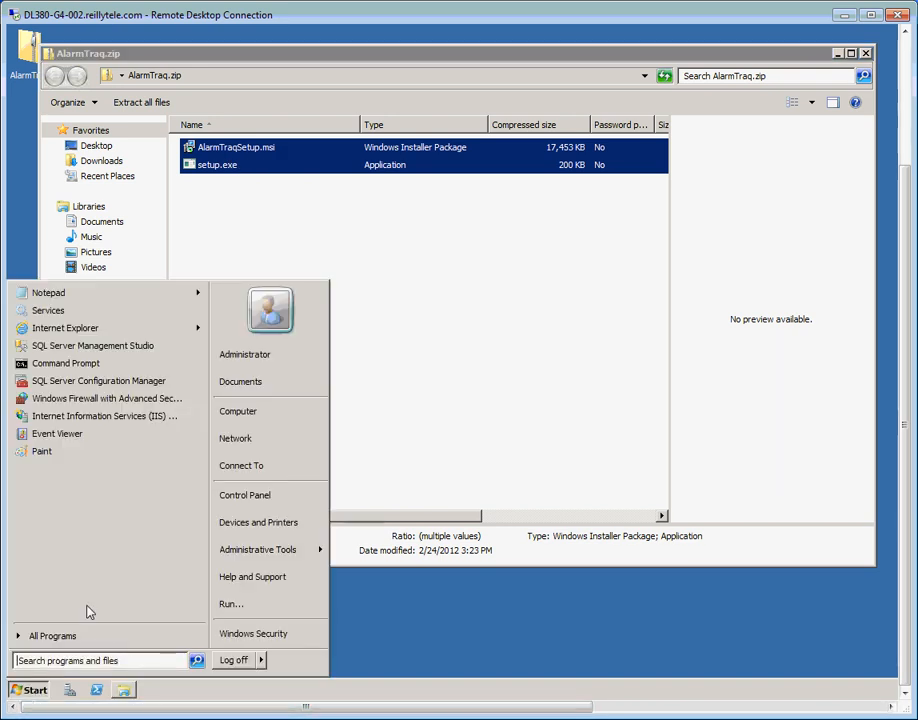
{"action": "left_click", "coordinate": [241, 418]}
{"action": "double_click", "coordinate": [262, 176]}
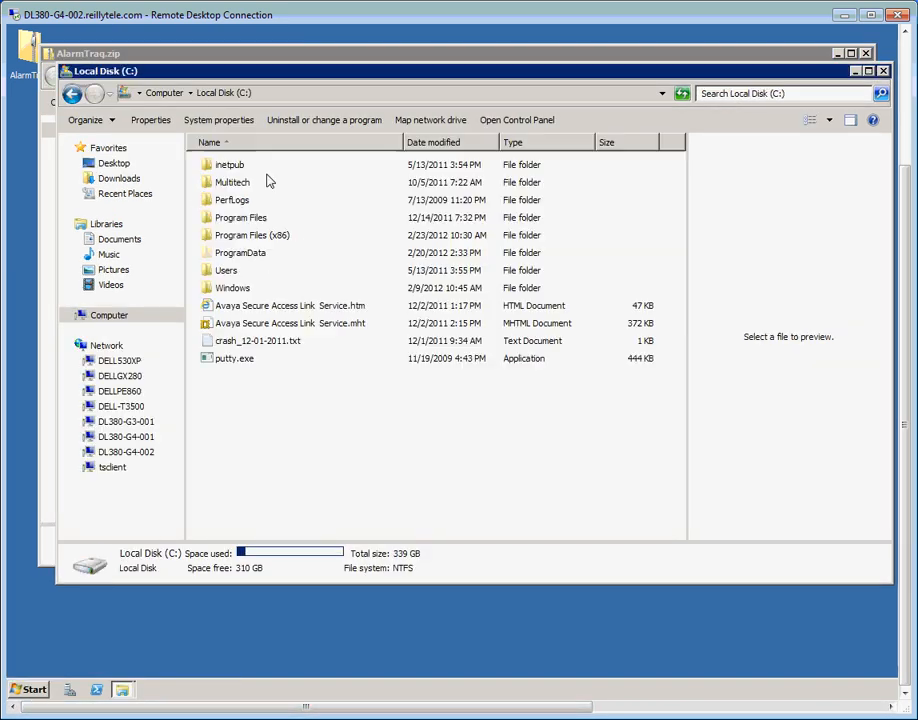
{"action": "right_click", "coordinate": [281, 435]}
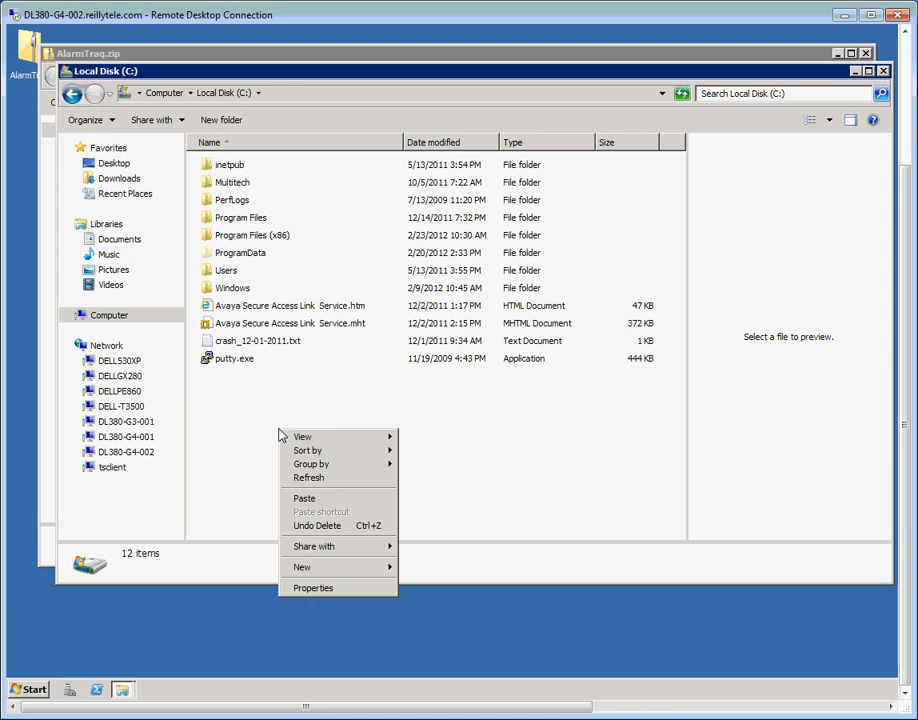
{"action": "mouse_move", "coordinate": [324, 571]}
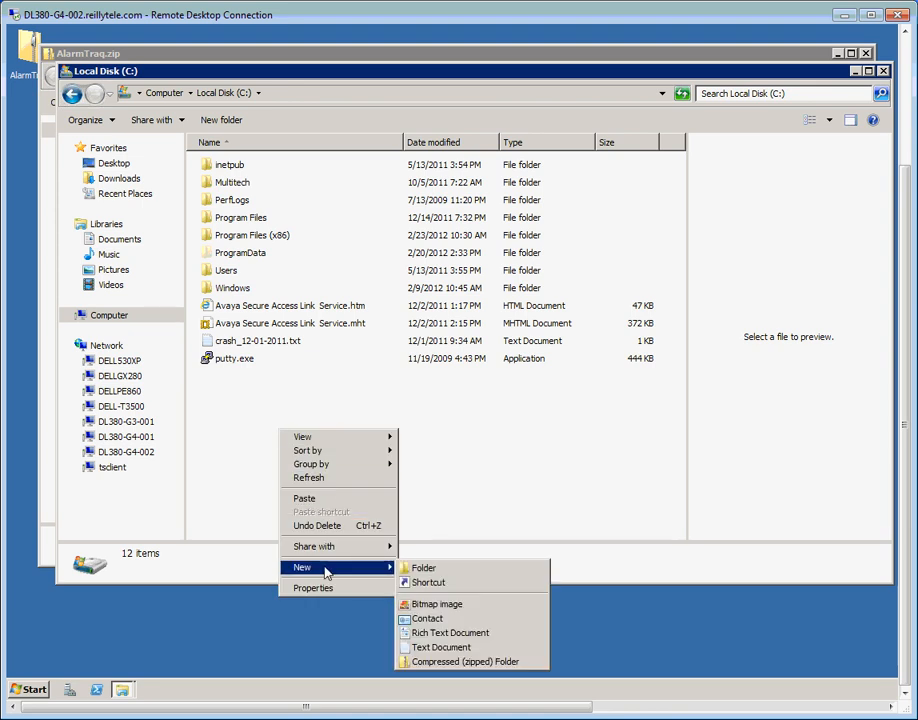
{"action": "left_click", "coordinate": [418, 568]}
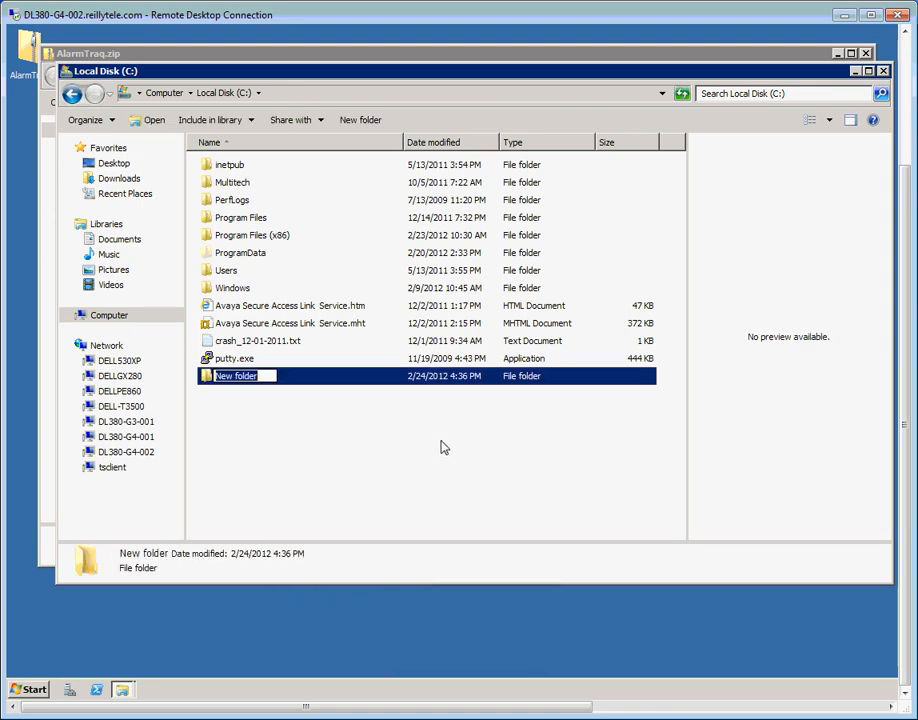
{"action": "type", "text": "Alarm"}
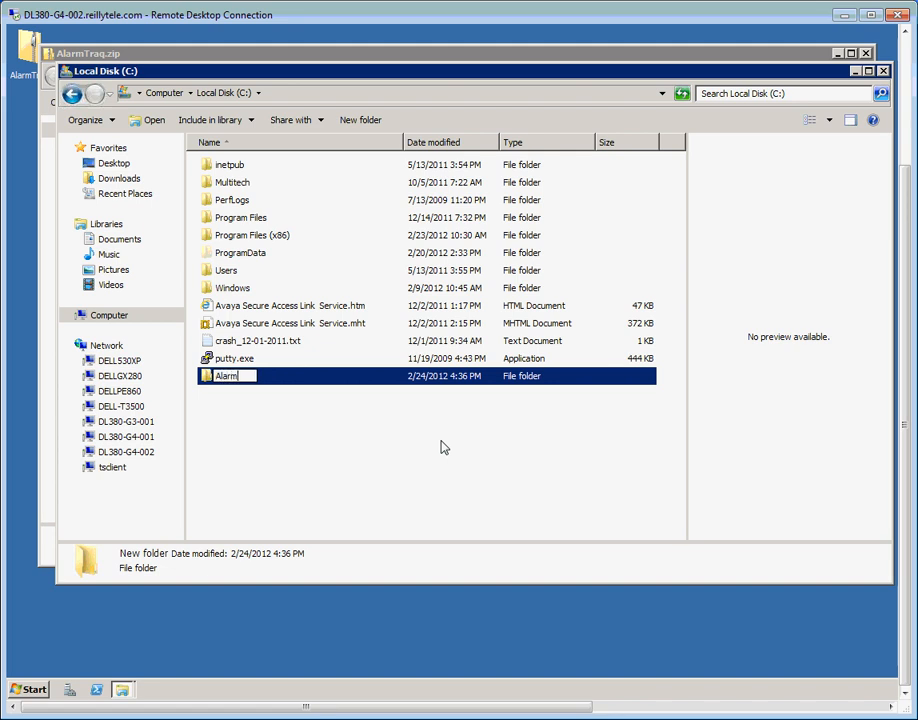
{"action": "type", "text": "TraqInstall"}
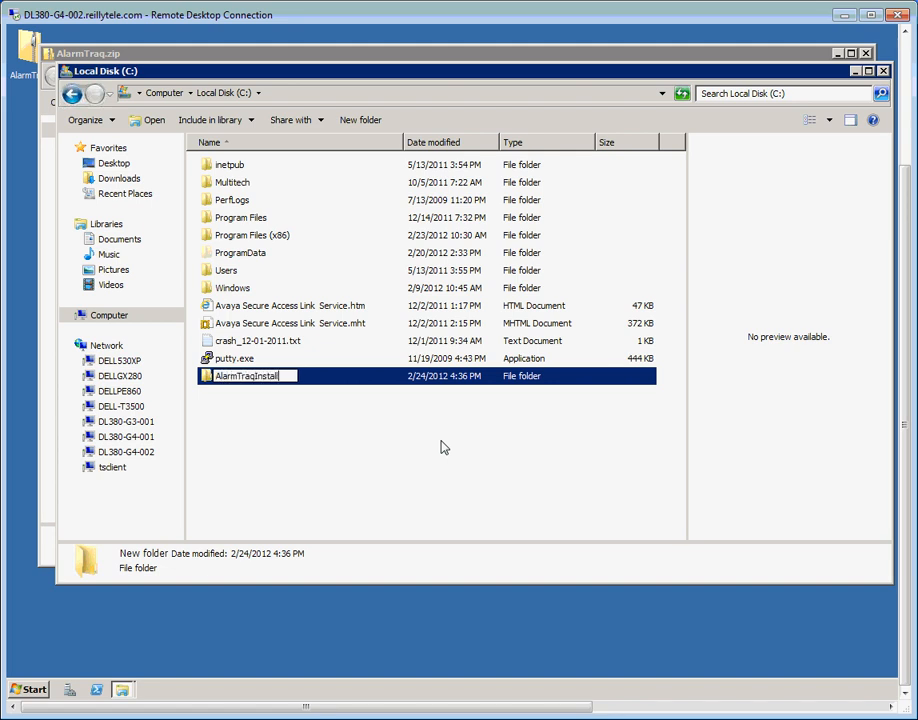
{"action": "key", "text": "Return"}
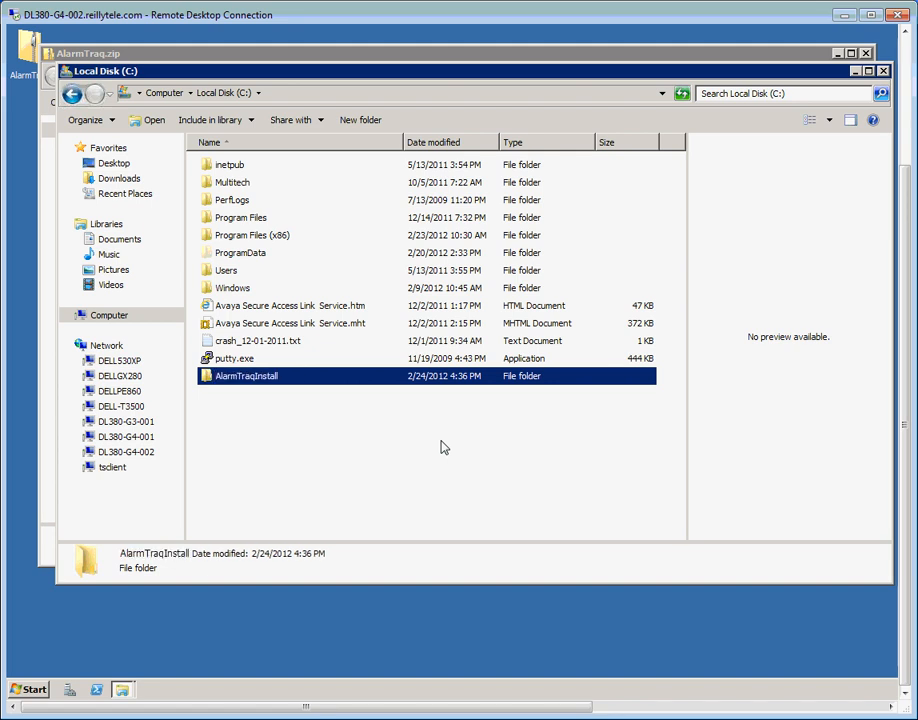
Paste the two setup files into the AlarmTraqInstall folder
{"action": "double_click", "coordinate": [281, 384]}
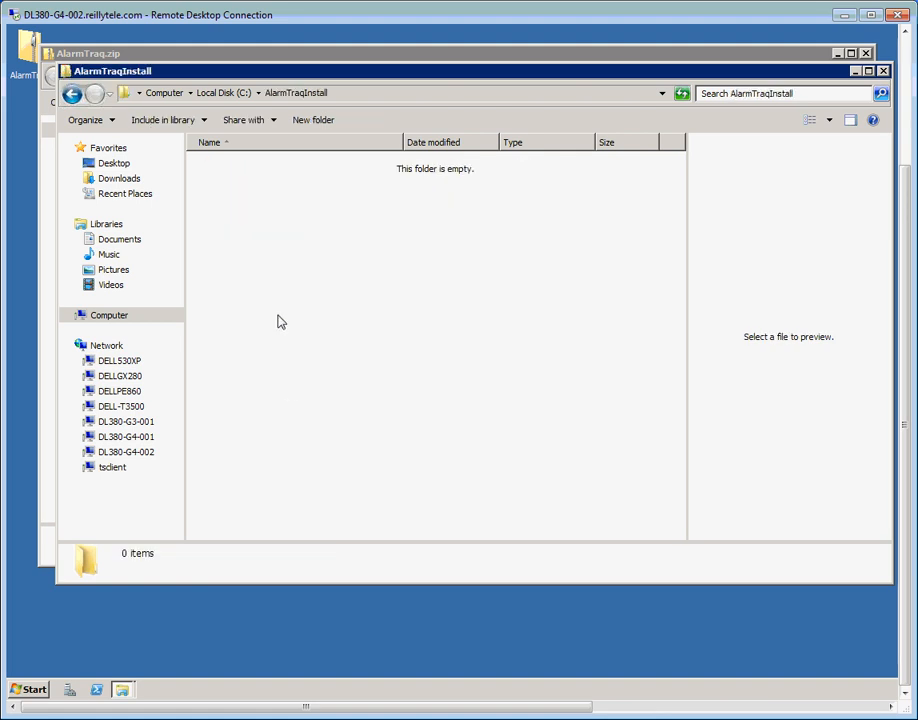
{"action": "right_click", "coordinate": [279, 319]}
{"action": "left_click", "coordinate": [304, 407]}
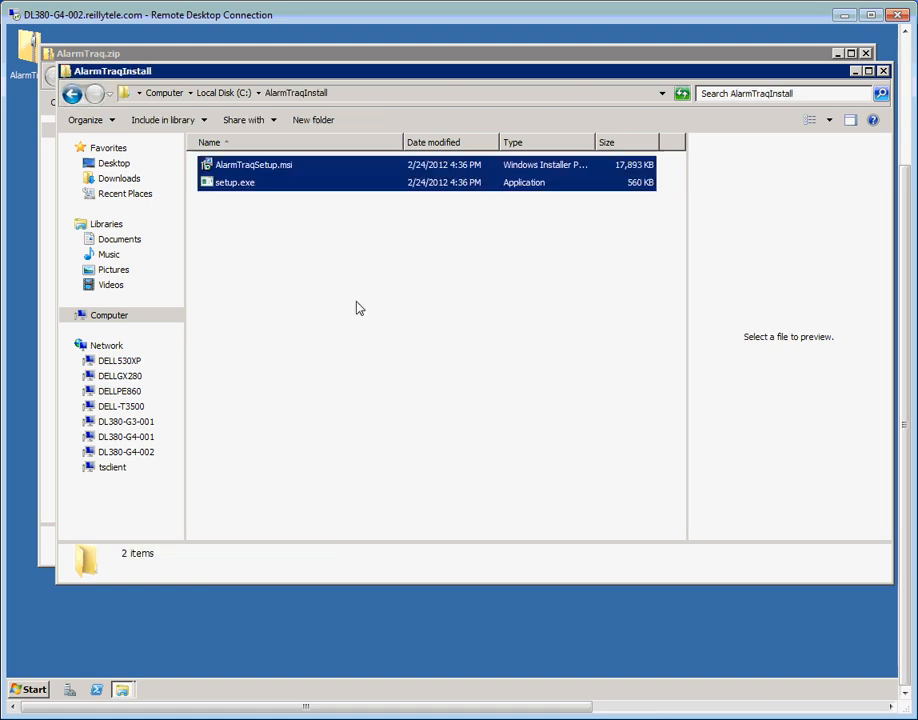
{"action": "left_click", "coordinate": [300, 297]}
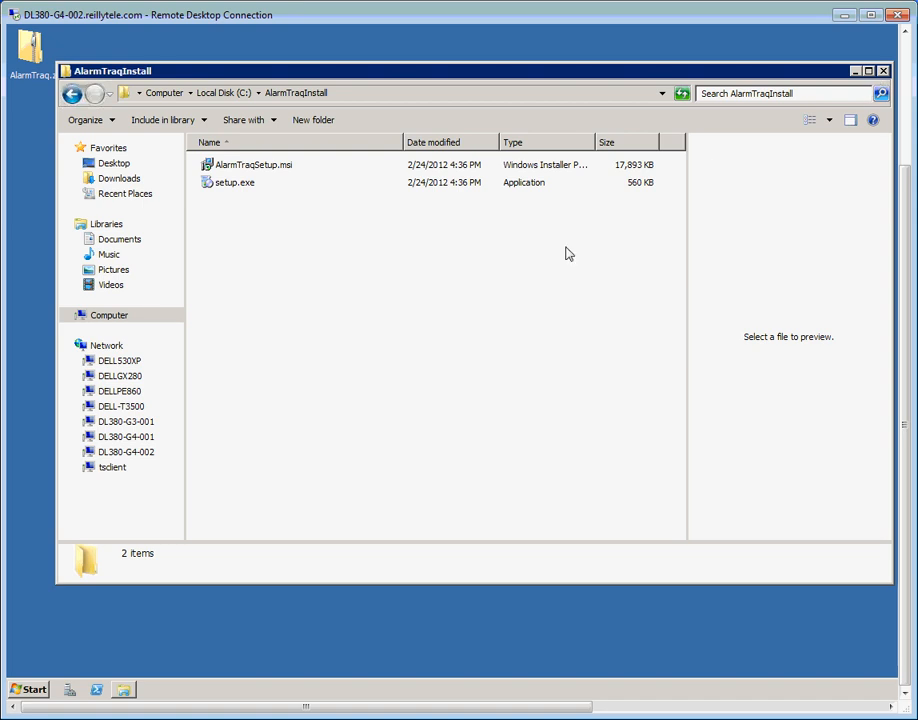
Run setup.exe past the security warning and accept the SAP Crystal Reports runtime licence
{"action": "double_click", "coordinate": [233, 184]}
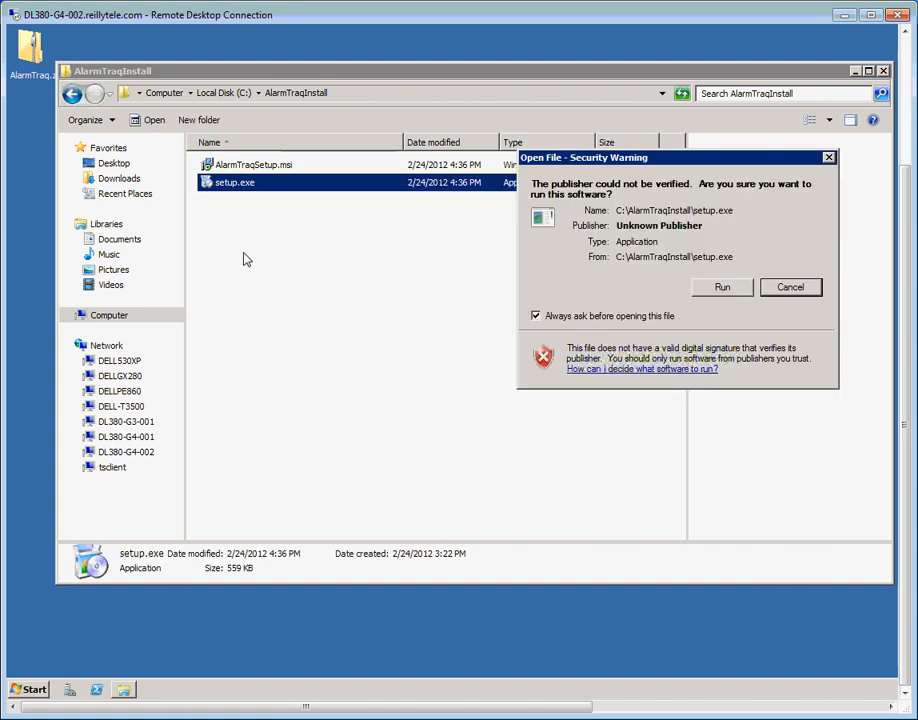
{"action": "left_click", "coordinate": [718, 291]}
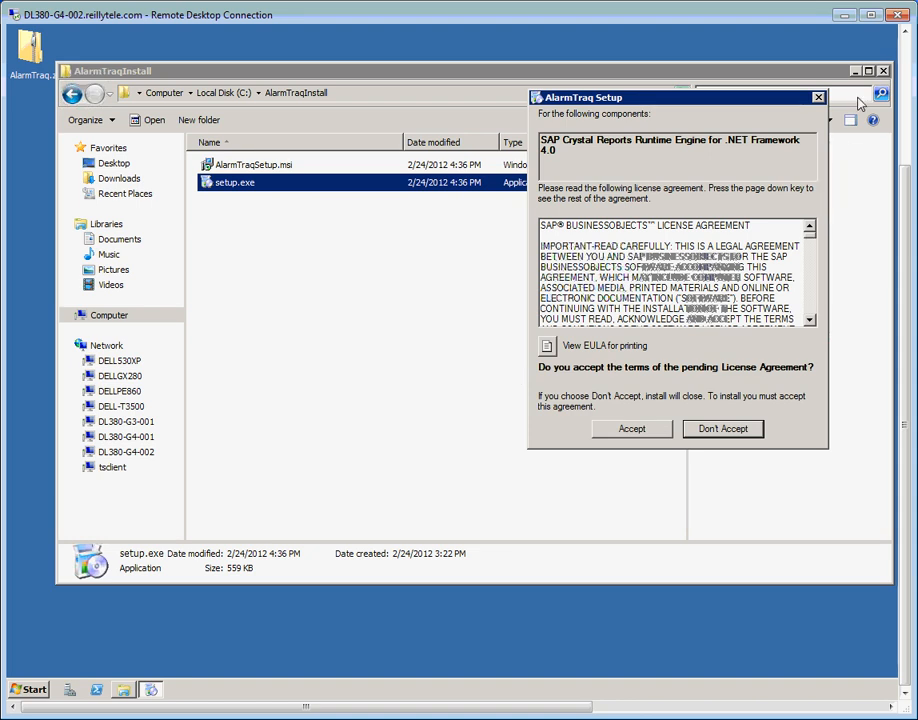
{"action": "left_click", "coordinate": [884, 72]}
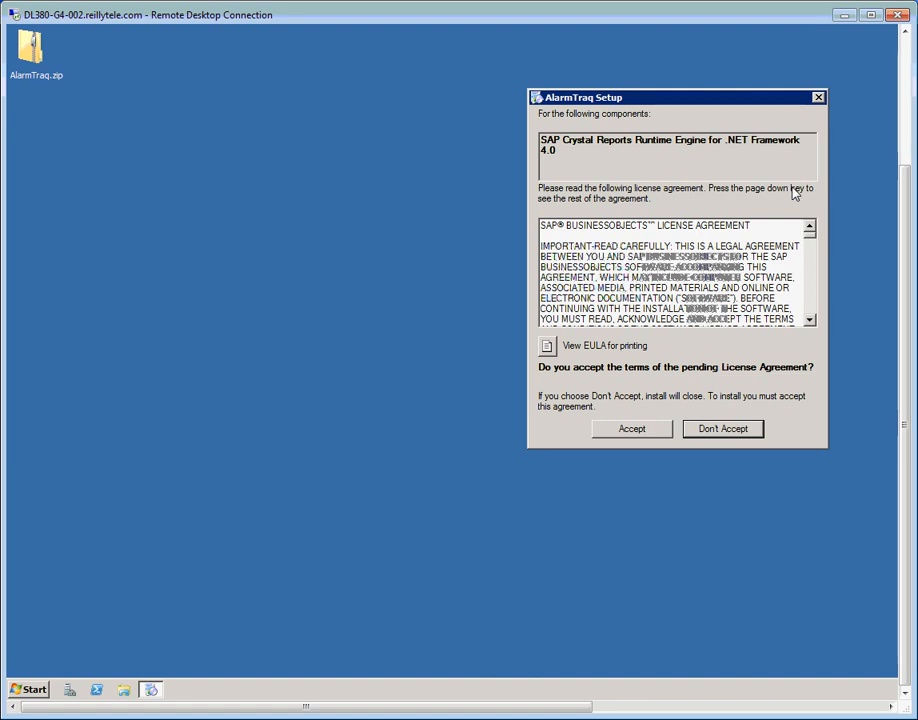
{"action": "left_click", "coordinate": [641, 434]}
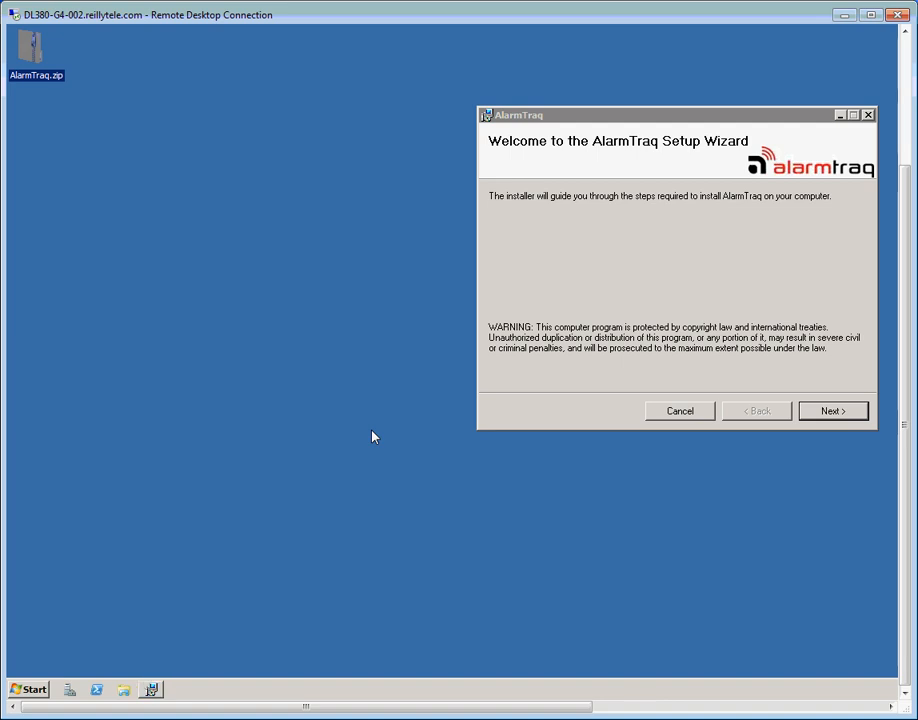
Complete the AlarmTraq Setup Wizard with the default installation folder, then close the installer
{"action": "left_click_drag", "start_coordinate": [641, 118], "coordinate": [398, 152]}
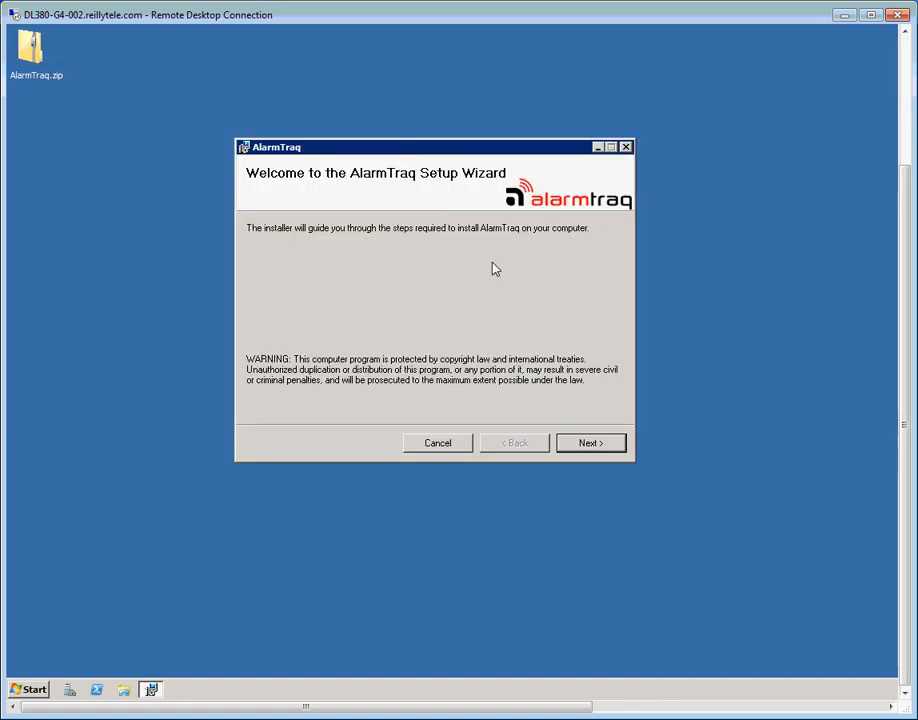
{"action": "left_click", "coordinate": [595, 443]}
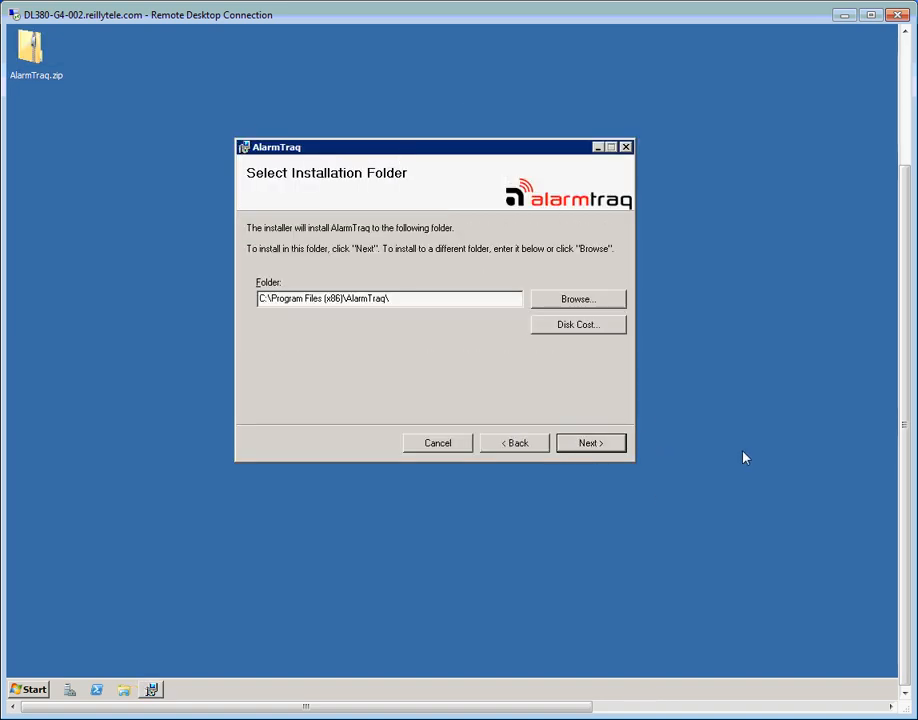
{"action": "left_click", "coordinate": [572, 443]}
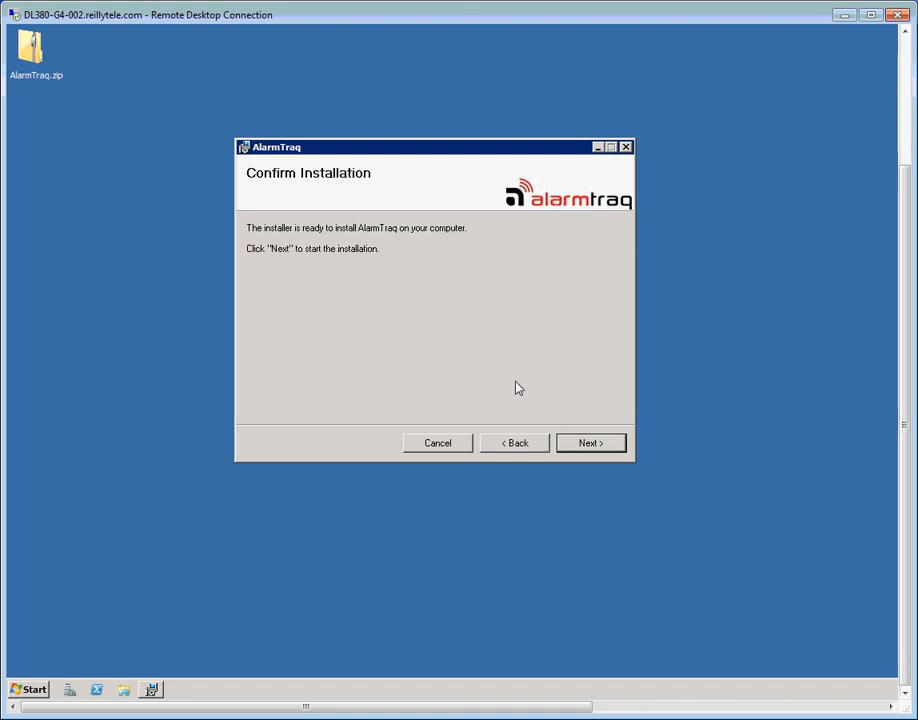
{"action": "left_click", "coordinate": [591, 443]}
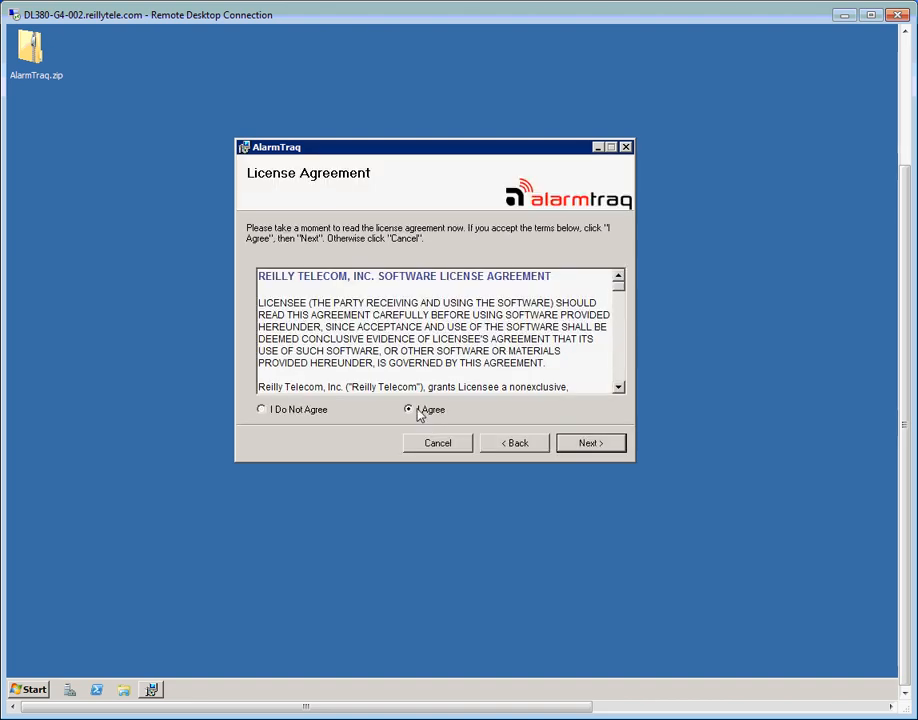
{"action": "left_click", "coordinate": [611, 444]}
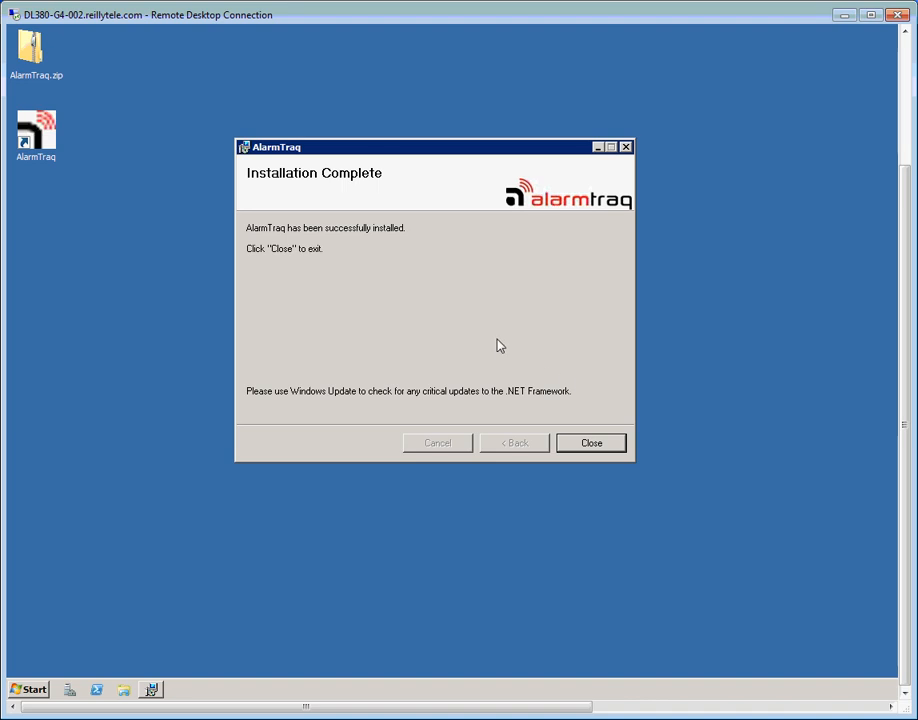
{"action": "left_click", "coordinate": [591, 443]}
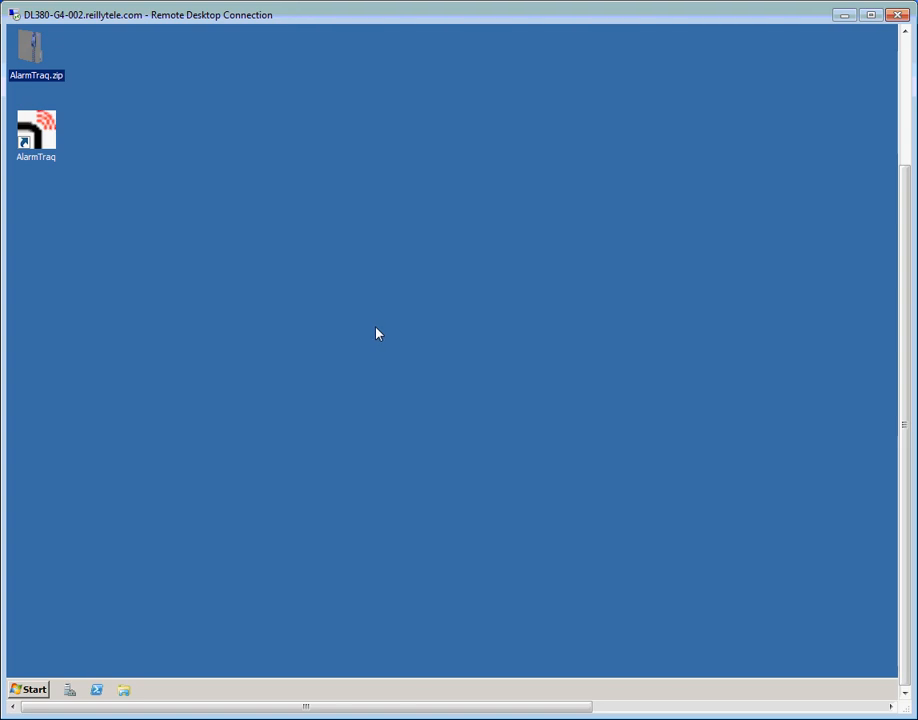
Launch SQL Server Management Studio 2008 R2 and connect to (local) with Windows Authentication
{"action": "left_click", "coordinate": [35, 690]}
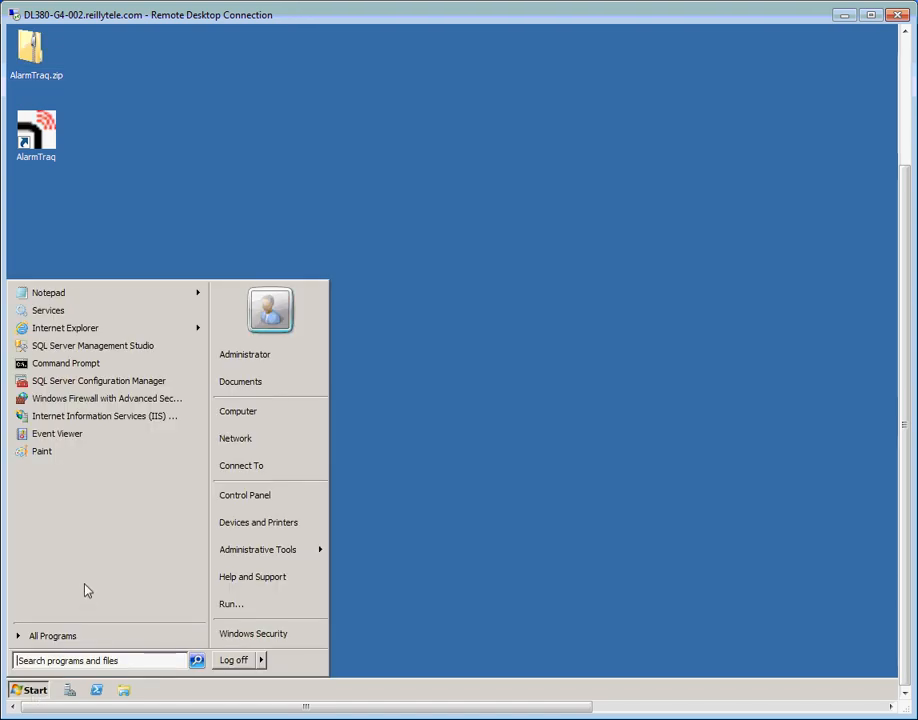
{"action": "left_click", "coordinate": [84, 640]}
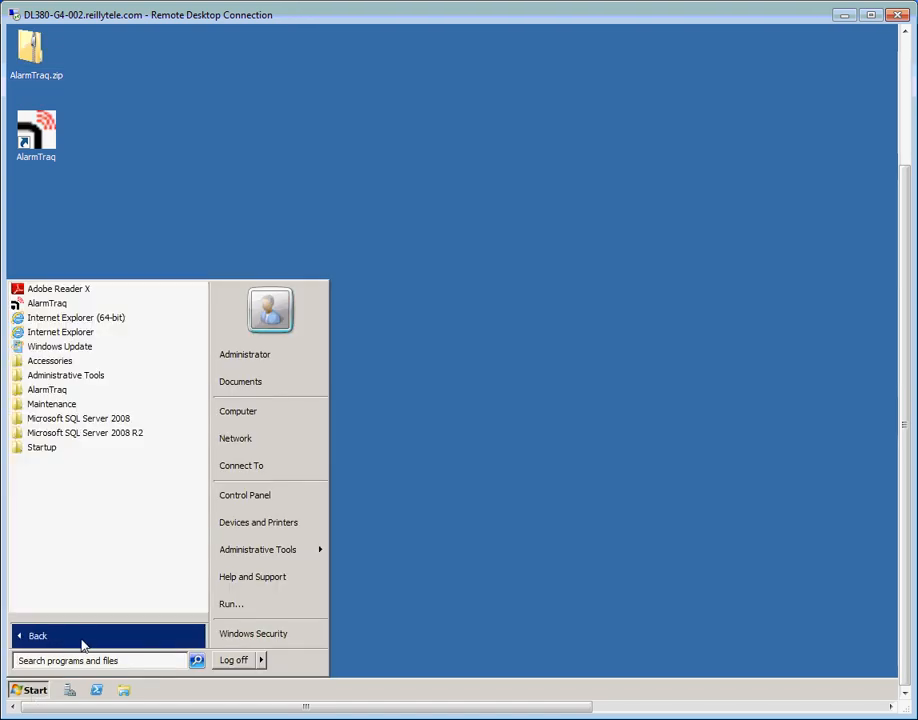
{"action": "left_click", "coordinate": [115, 438]}
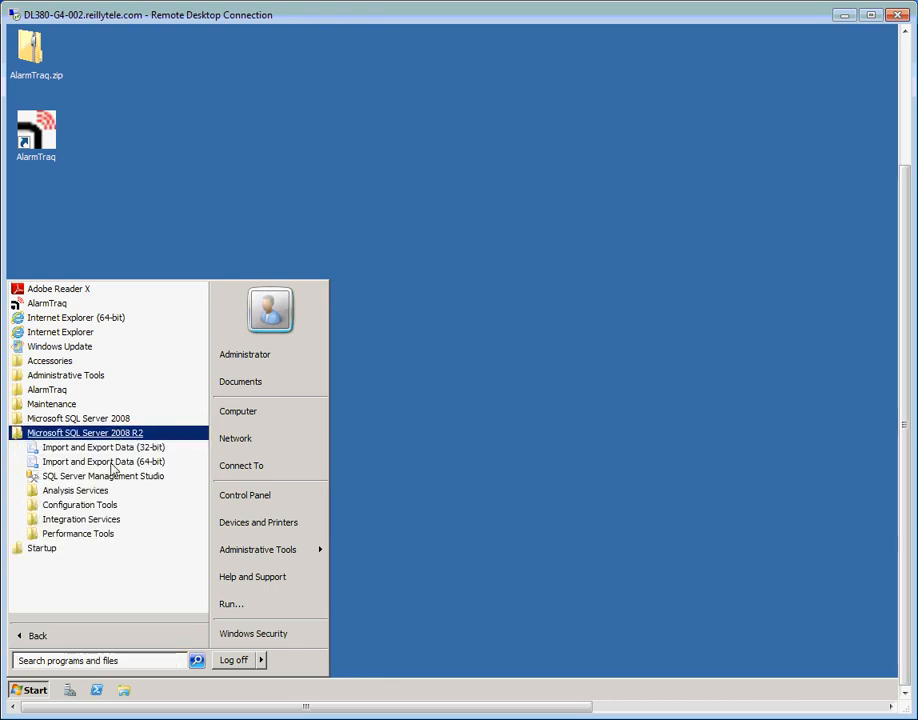
{"action": "left_click", "coordinate": [115, 480]}
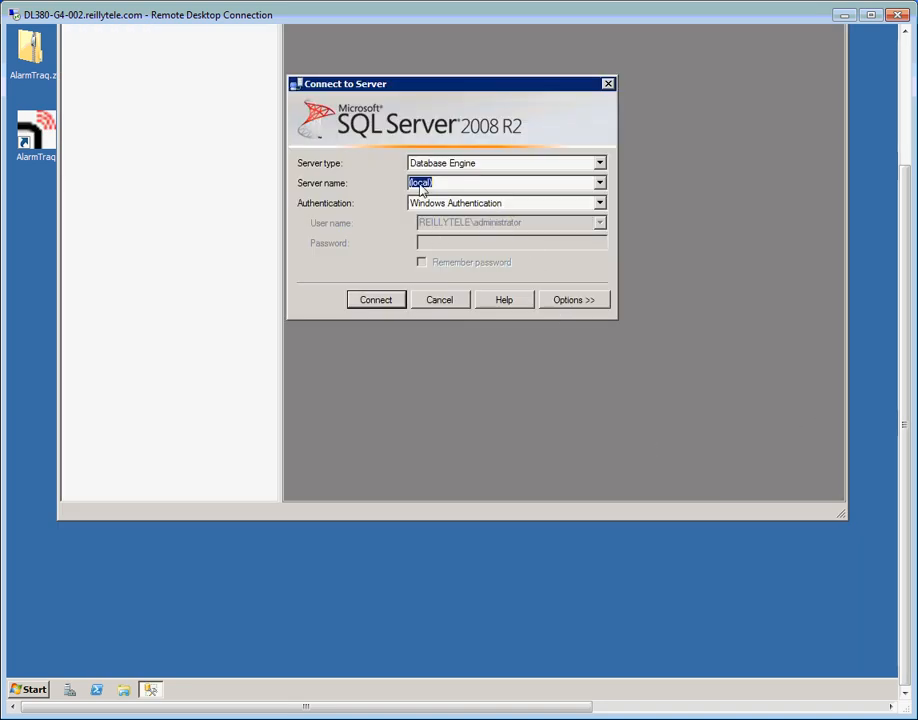
{"action": "left_click", "coordinate": [376, 301]}
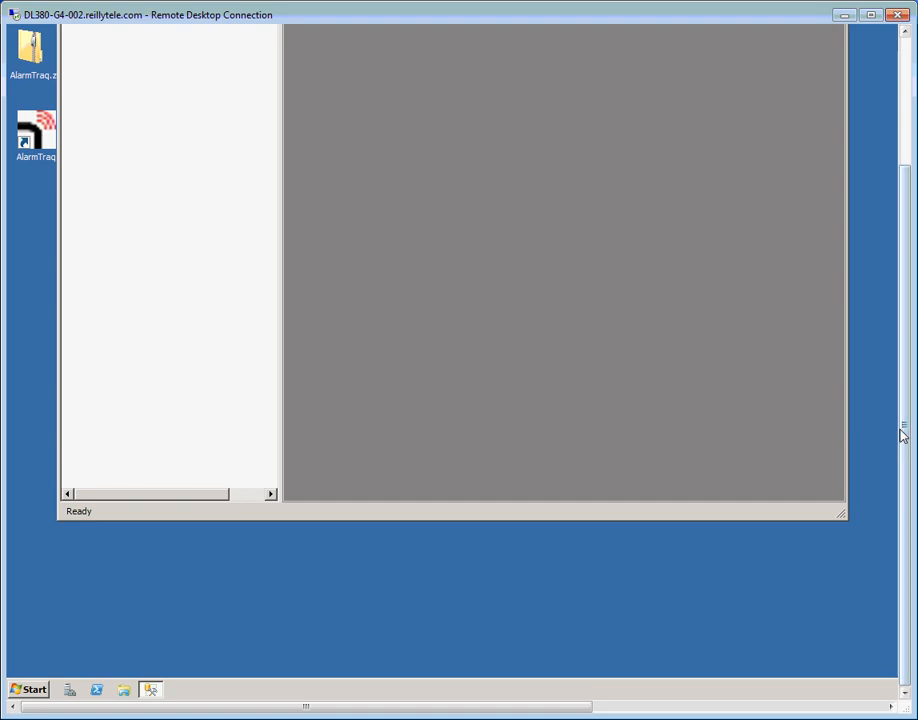
{"action": "left_click_drag", "start_coordinate": [905, 430], "coordinate": [885, 313]}
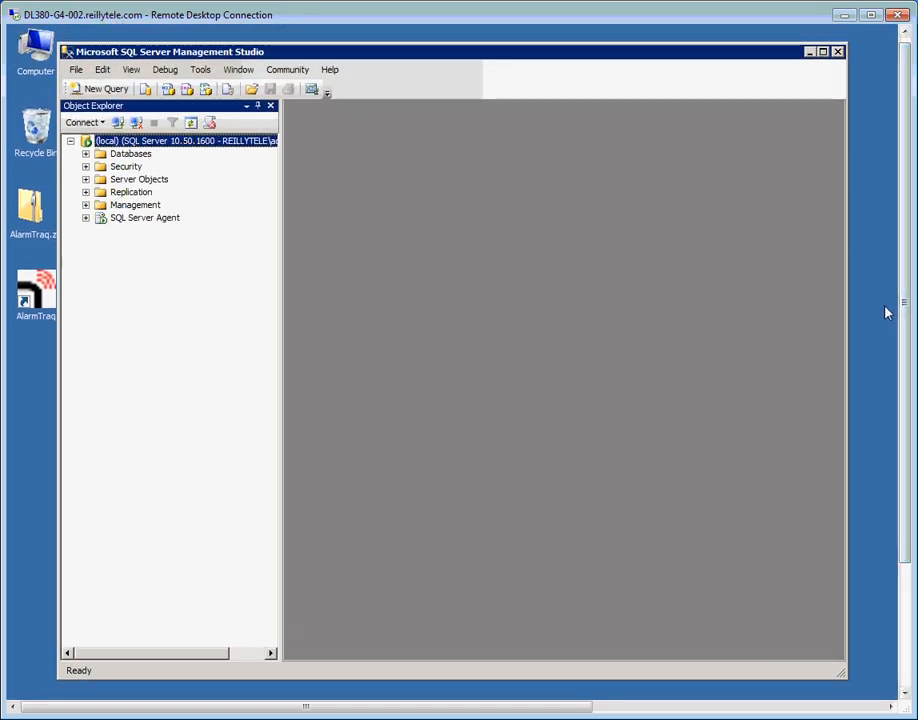
Set the local server's authentication to SQL Server and Windows Authentication mode, acknowledging the restart notice
{"action": "right_click", "coordinate": [168, 145]}
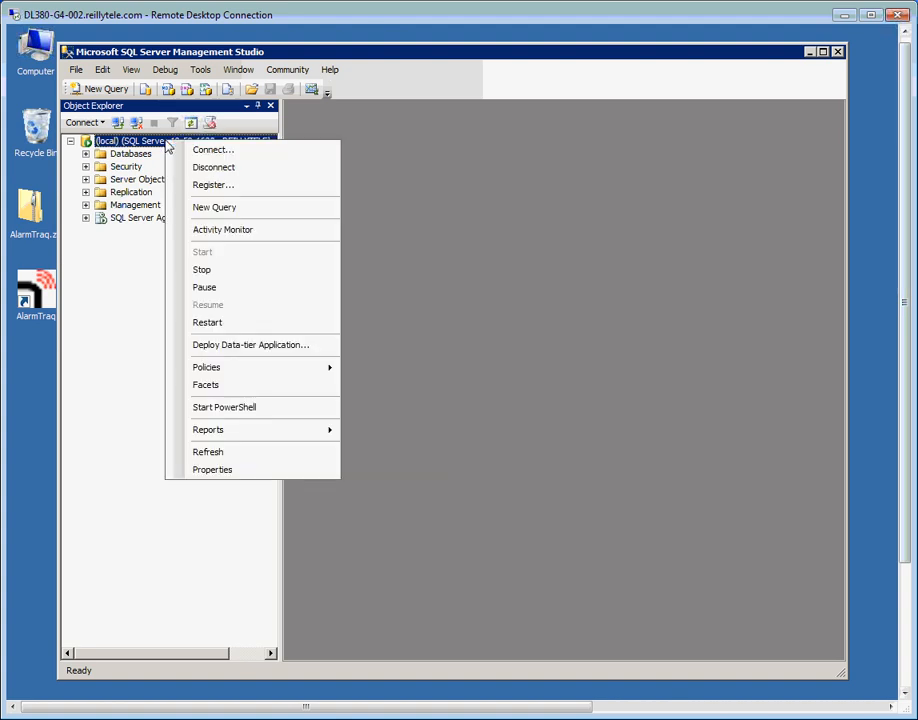
{"action": "left_click", "coordinate": [220, 470]}
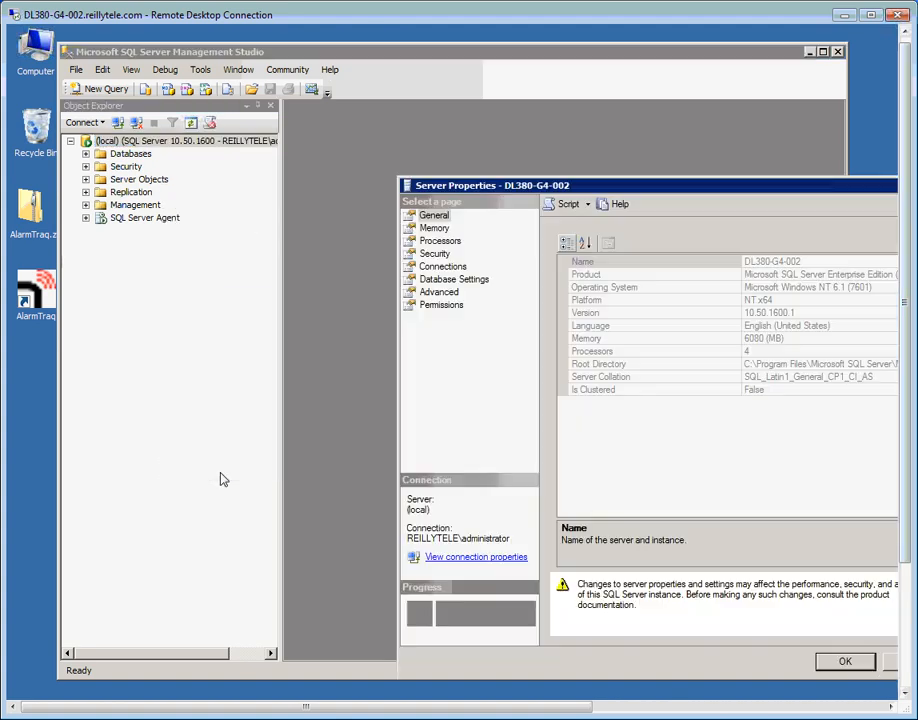
{"action": "left_click", "coordinate": [434, 254]}
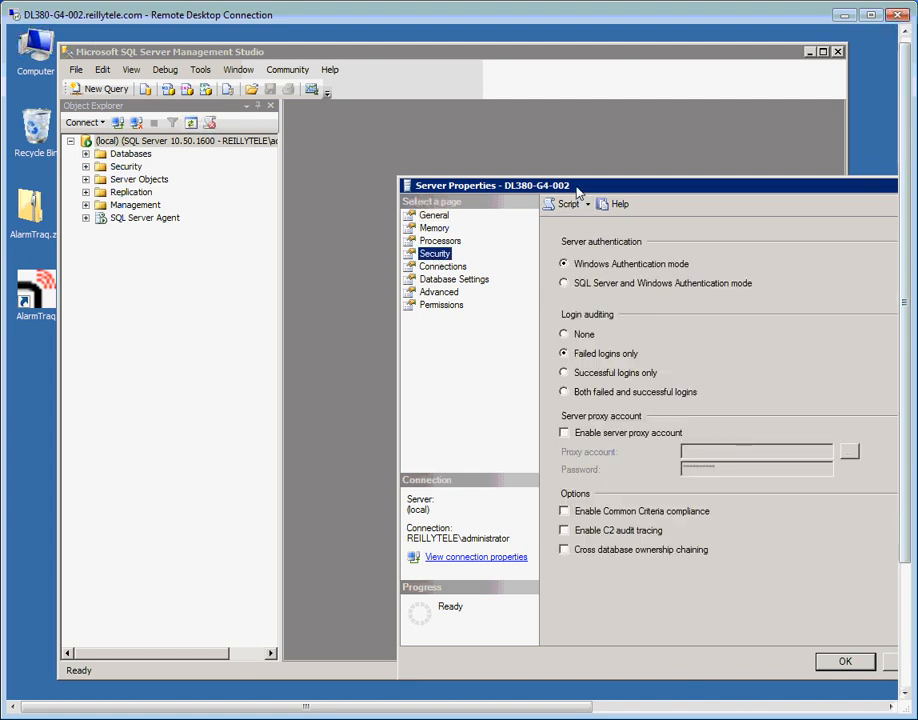
{"action": "left_click_drag", "start_coordinate": [578, 192], "coordinate": [454, 119]}
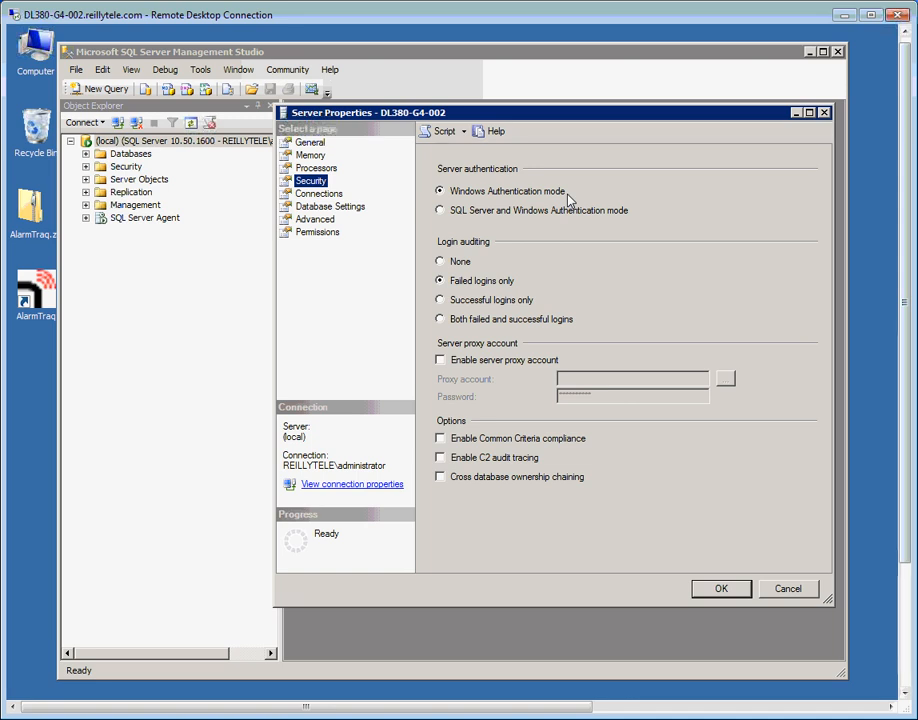
{"action": "left_click", "coordinate": [441, 210]}
{"action": "left_click", "coordinate": [721, 590]}
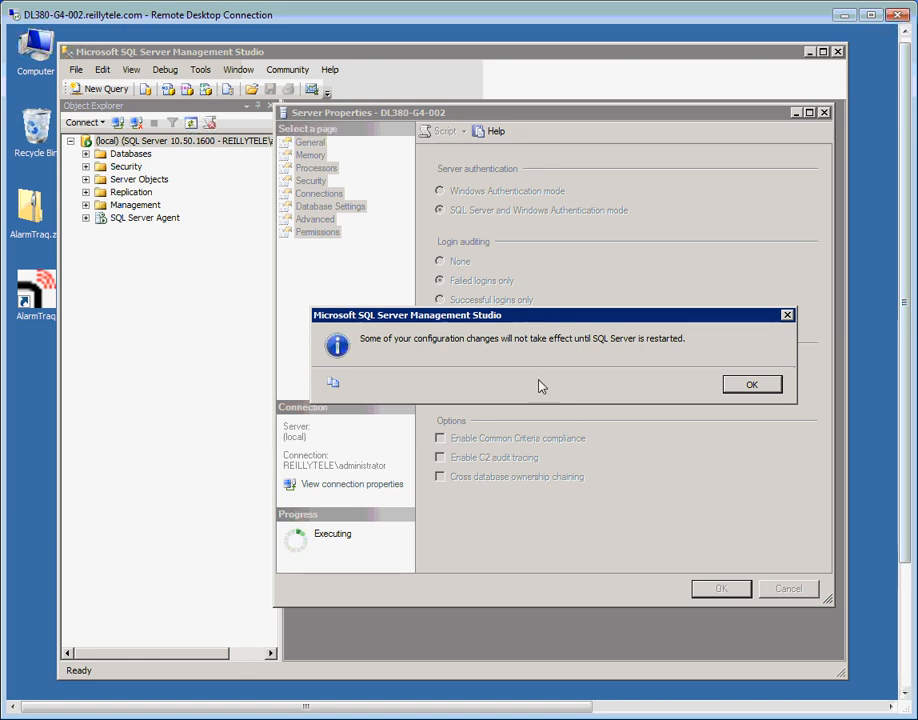
{"action": "left_click", "coordinate": [751, 385]}
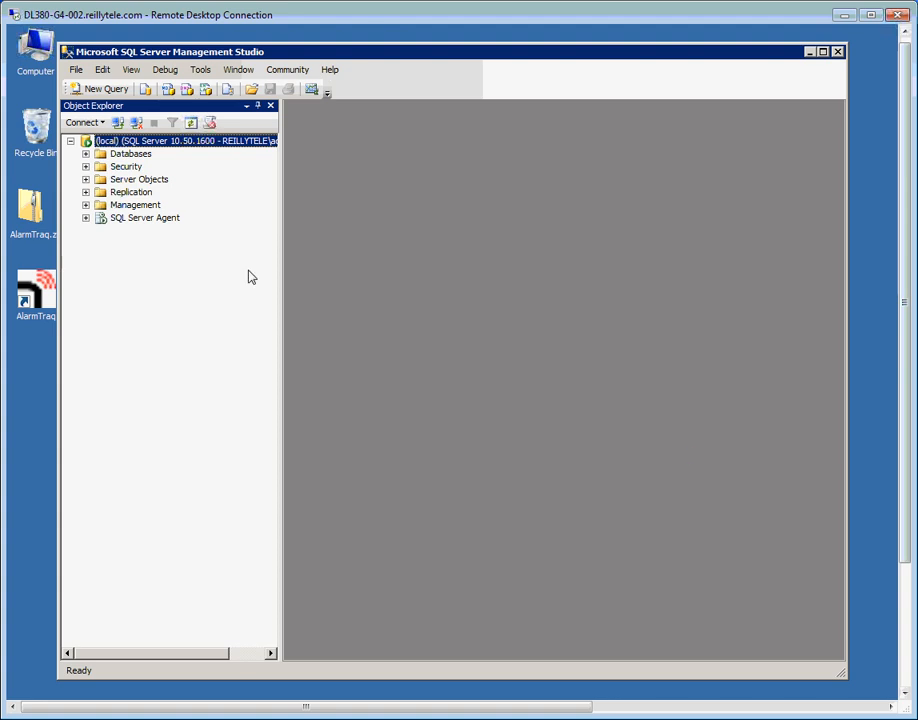
{"action": "left_click", "coordinate": [86, 167]}
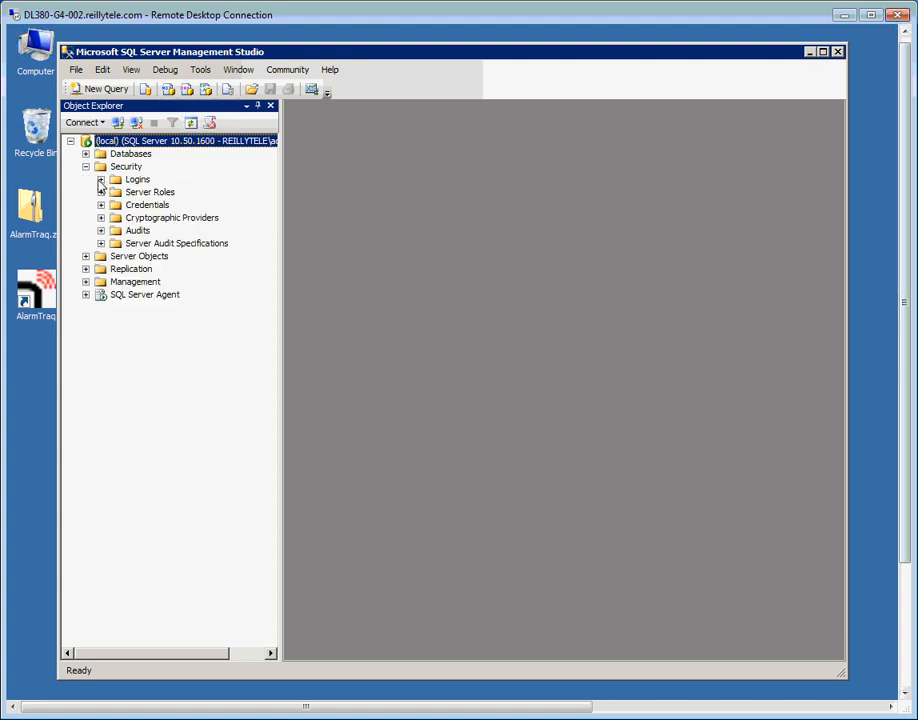
Open Properties for the sa login under Security > Logins
{"action": "left_click", "coordinate": [100, 180]}
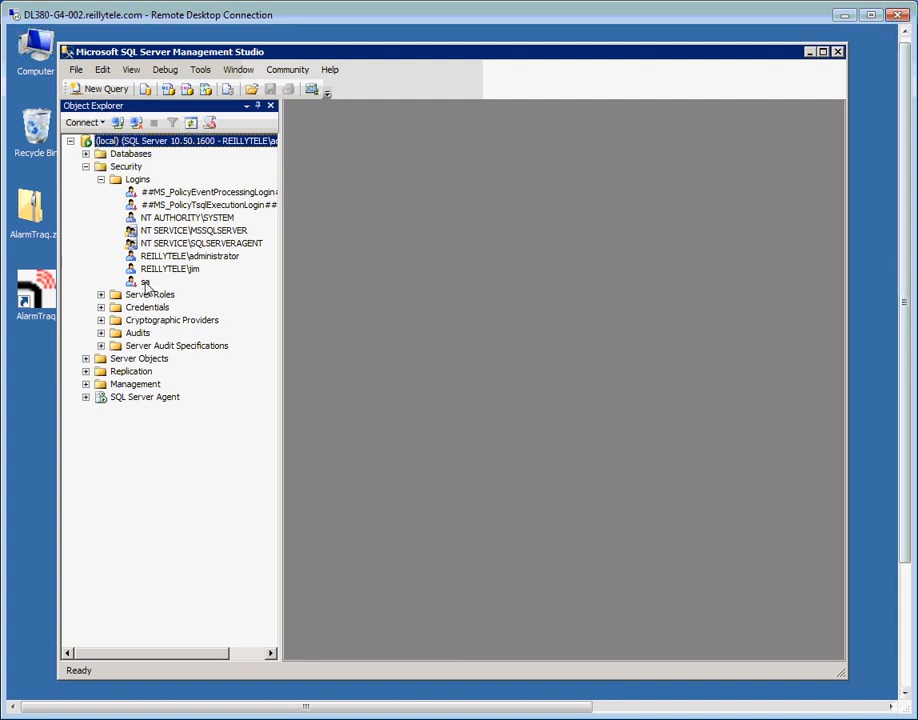
{"action": "left_click", "coordinate": [146, 284]}
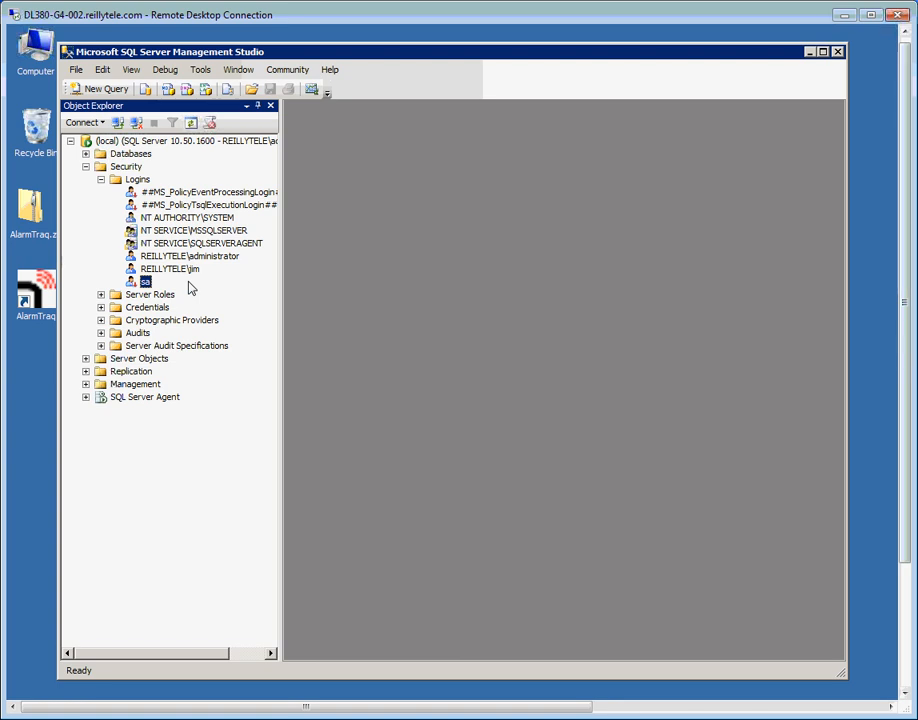
{"action": "right_click", "coordinate": [146, 283]}
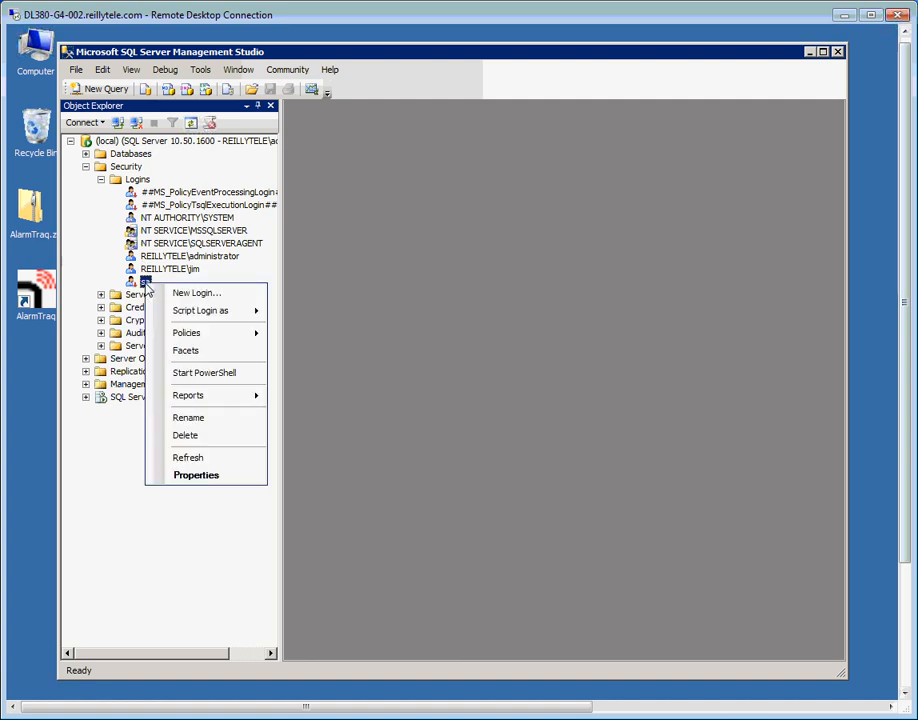
{"action": "left_click", "coordinate": [200, 475]}
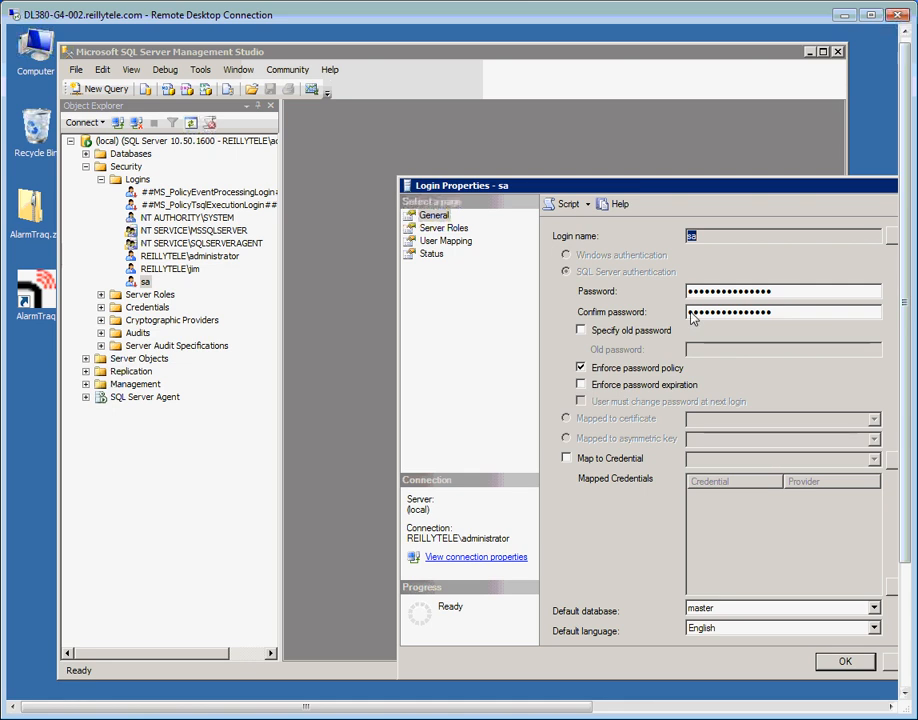
Give sa a new password, uncheck Enforce password policy, and set Login to Enabled
{"action": "double_click", "coordinate": [783, 294]}
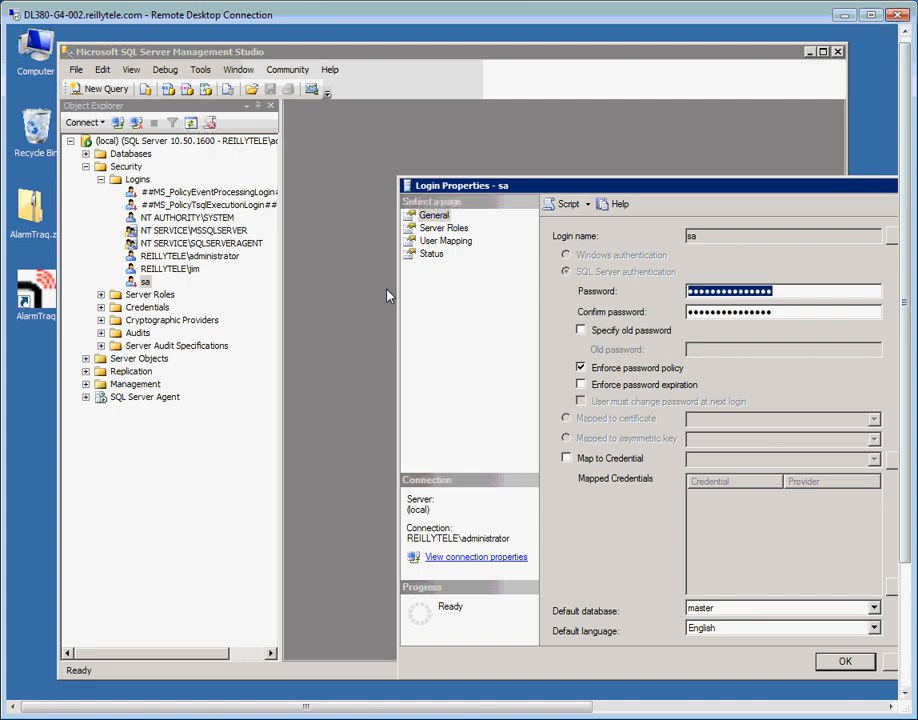
{"action": "type", "text": "•••••"}
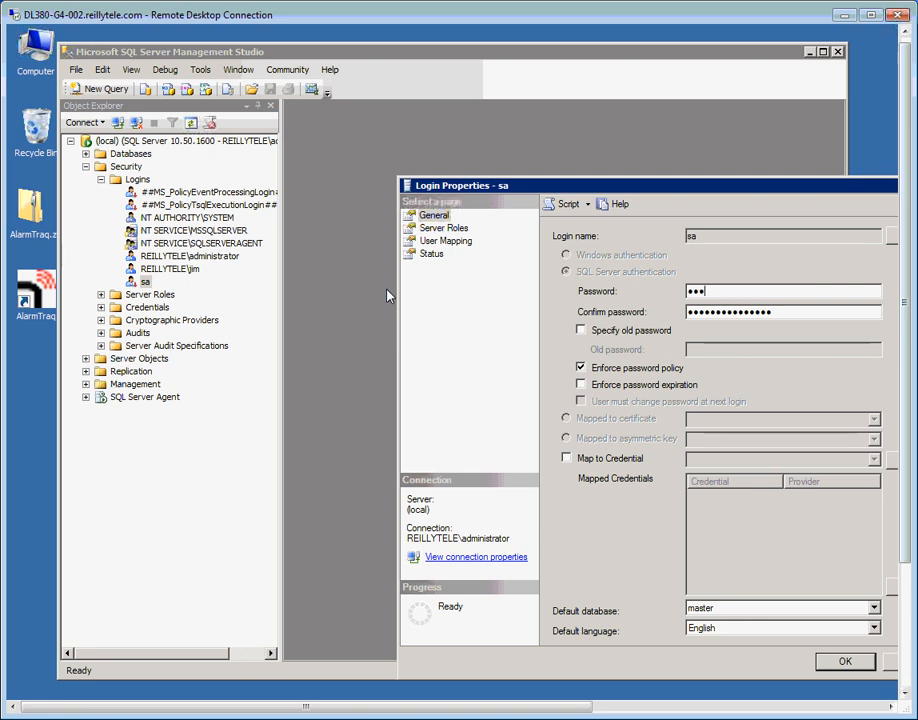
{"action": "type", "text": "•"}
{"action": "key", "text": "Tab"}
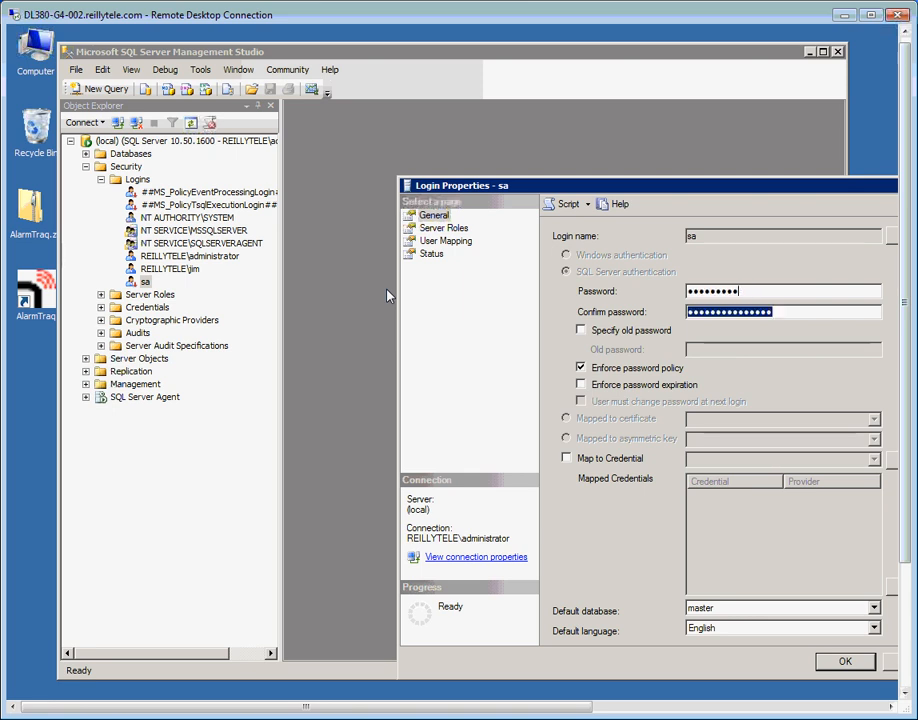
{"action": "type", "text": "••••••"}
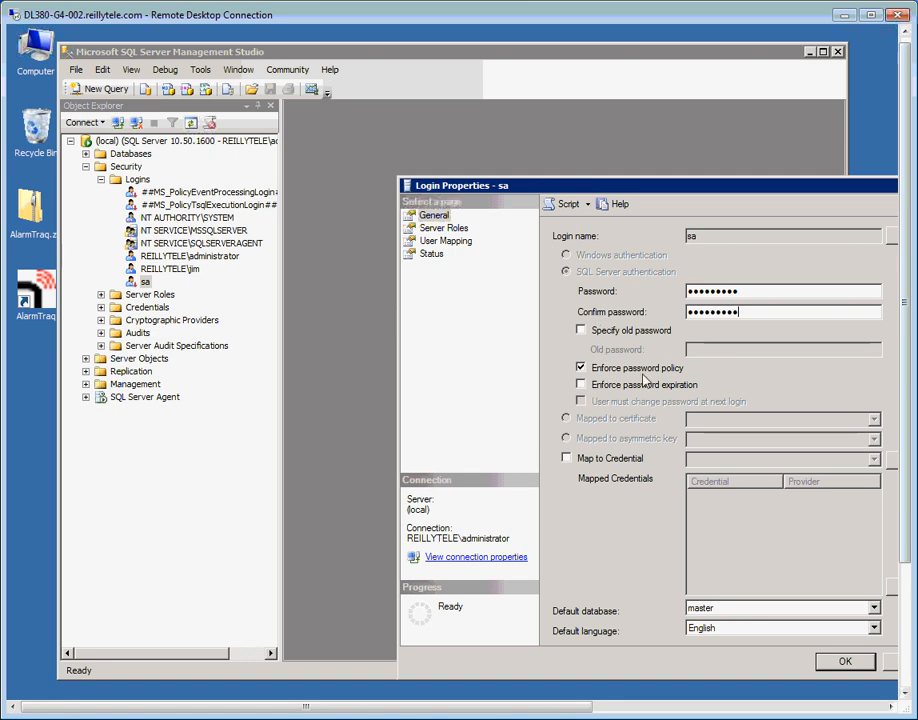
{"action": "left_click", "coordinate": [582, 369]}
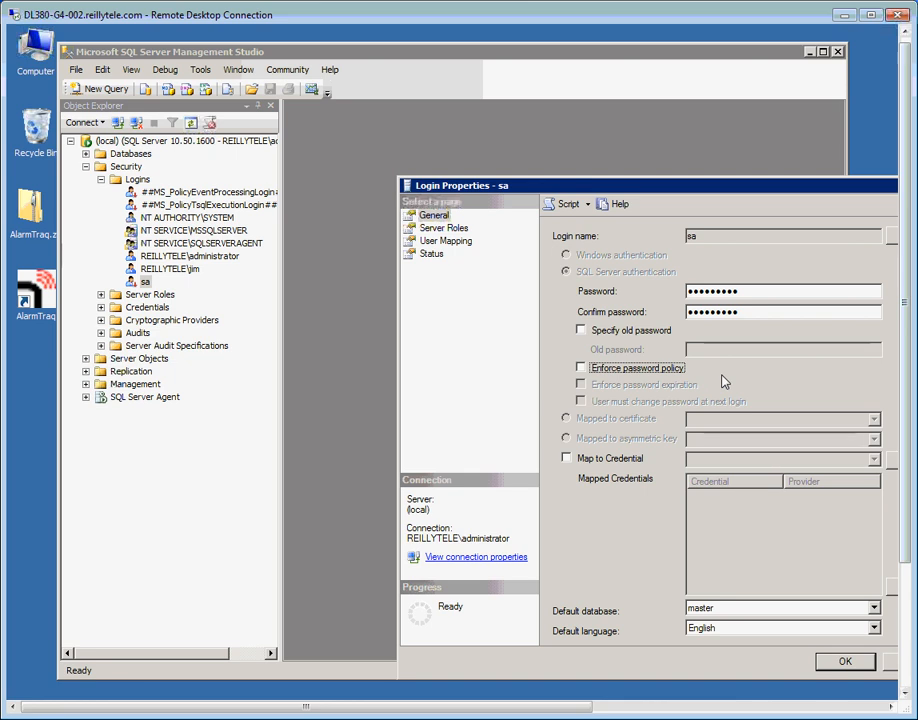
{"action": "left_click", "coordinate": [432, 254]}
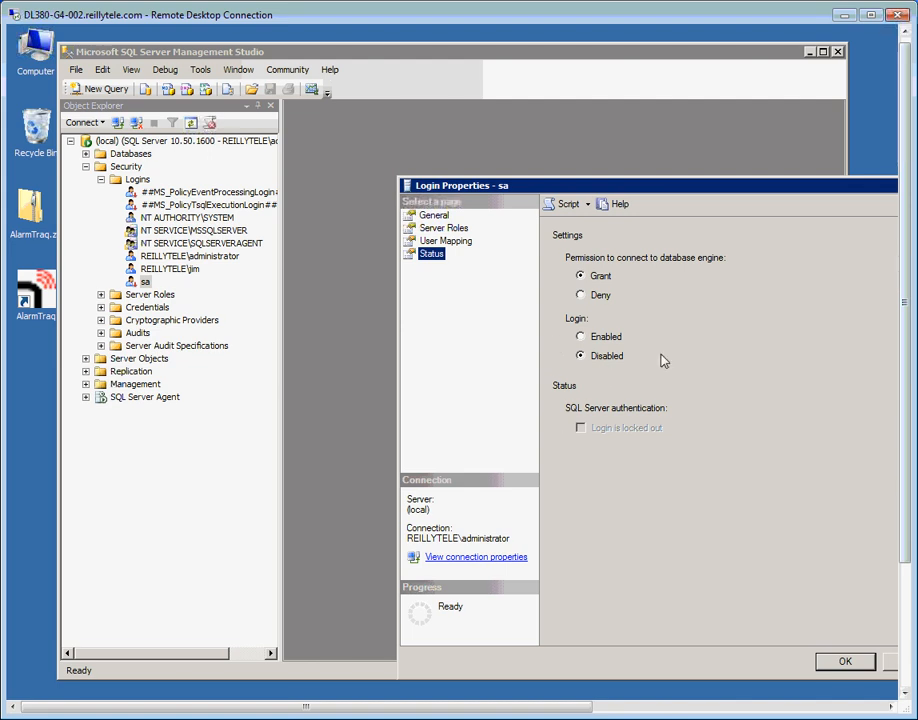
{"action": "left_click", "coordinate": [581, 338]}
{"action": "left_click", "coordinate": [834, 661]}
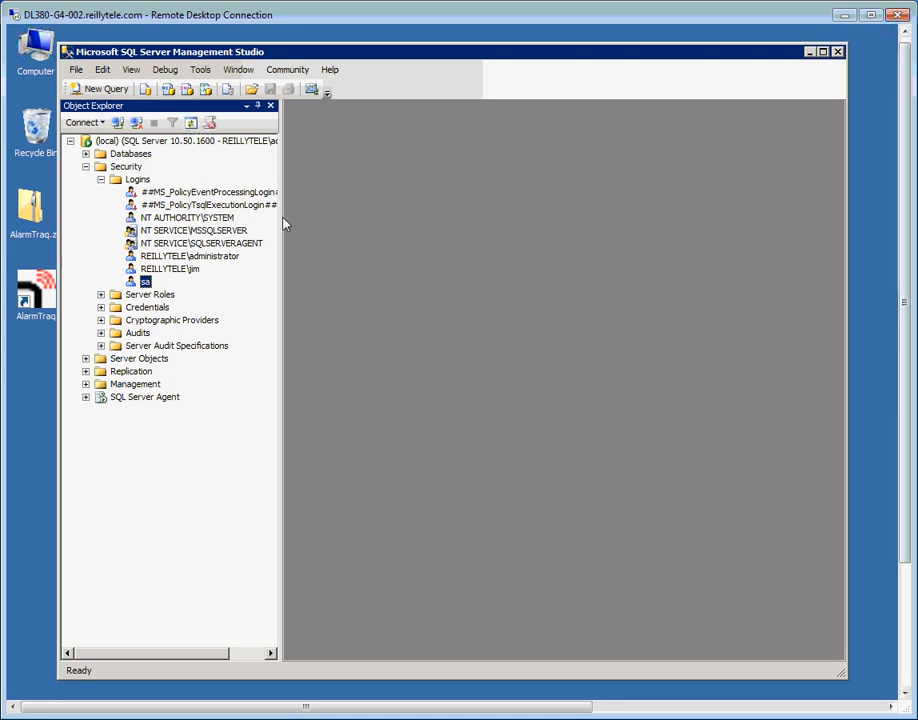
Collapse the Security node and bring up File > Open > File
{"action": "left_click", "coordinate": [85, 166]}
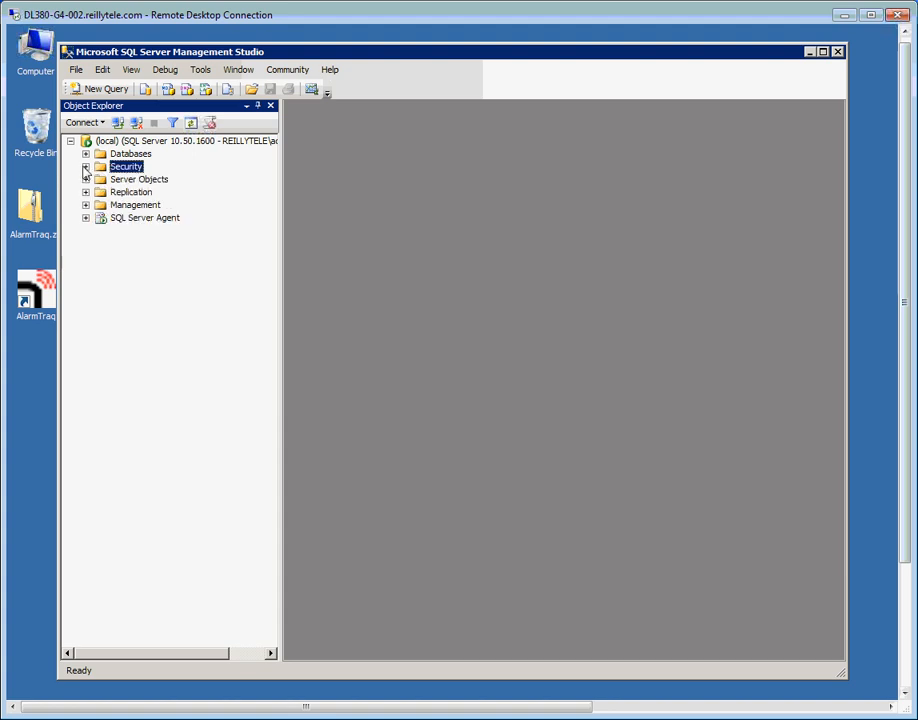
{"action": "left_click", "coordinate": [75, 70]}
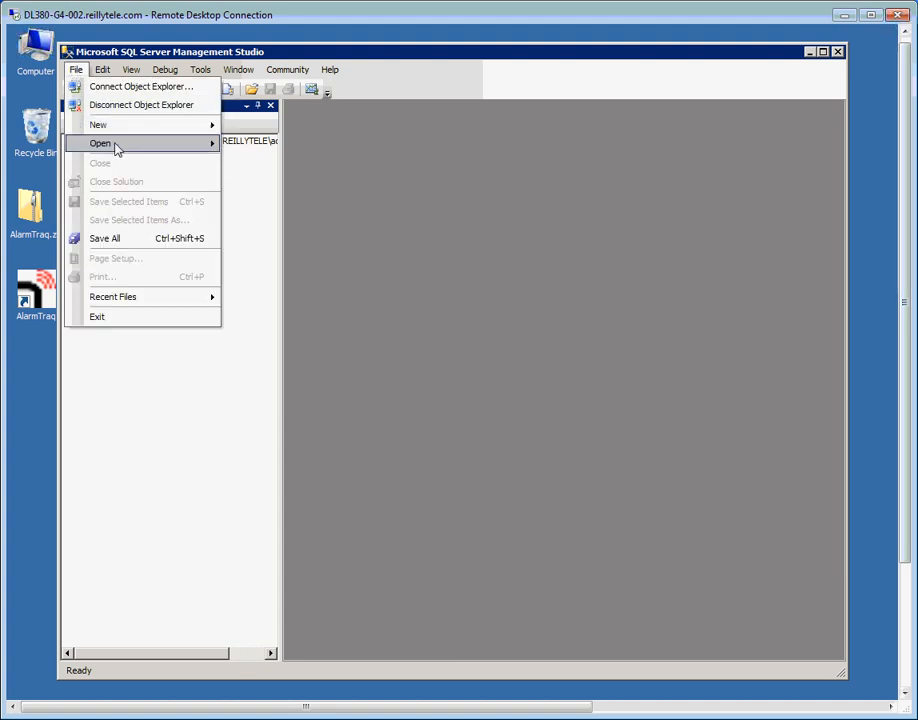
{"action": "mouse_move", "coordinate": [117, 148]}
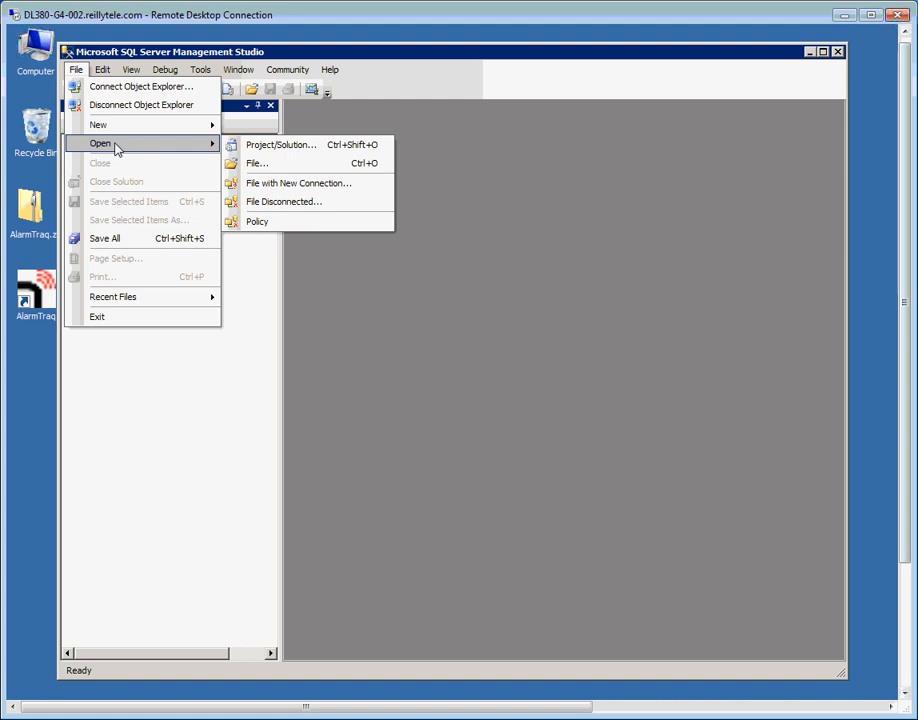
{"action": "left_click", "coordinate": [246, 171]}
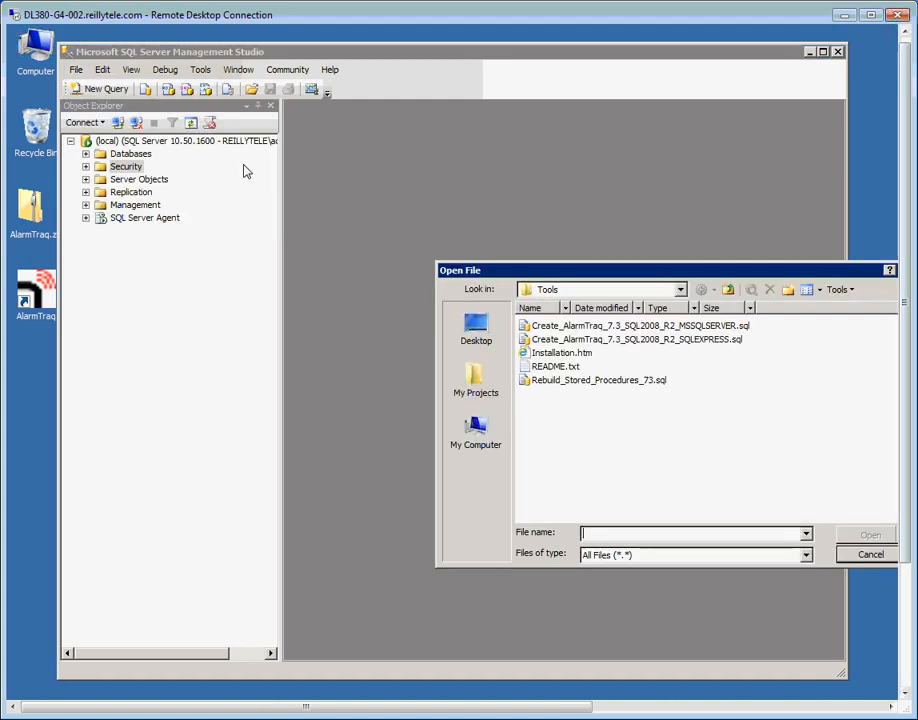
Browse to C:\Program Files (x86)\AlarmTraq\Tools and open Create_AlarmTraq_7.3_SQL2008_R2_MSSQLSERVER.sql
{"action": "left_click_drag", "start_coordinate": [625, 270], "coordinate": [452, 221]}
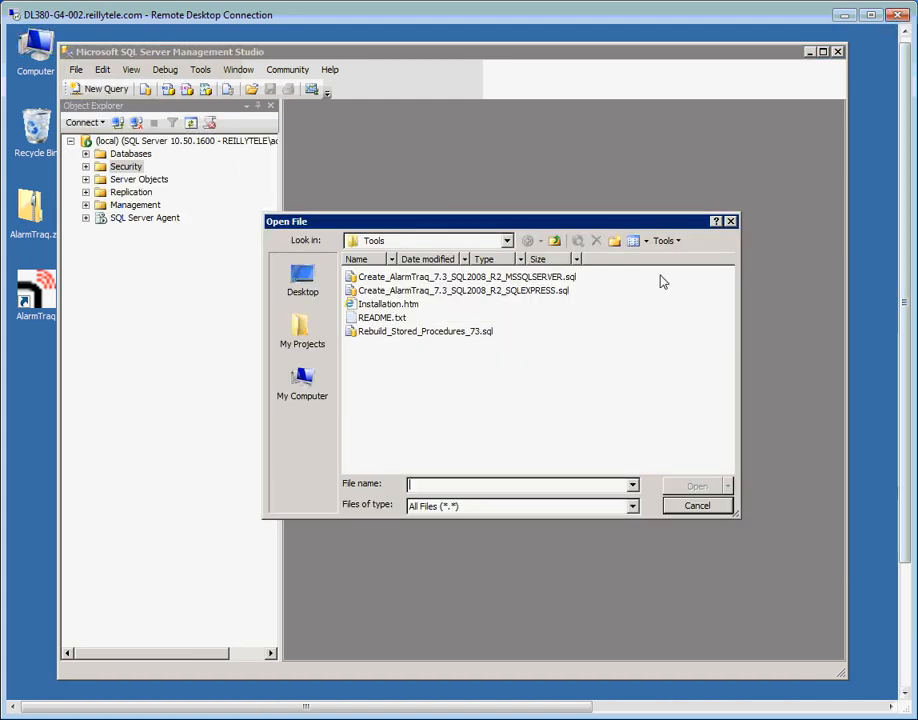
{"action": "left_click", "coordinate": [555, 243]}
{"action": "left_click", "coordinate": [557, 245]}
{"action": "left_click", "coordinate": [557, 245]}
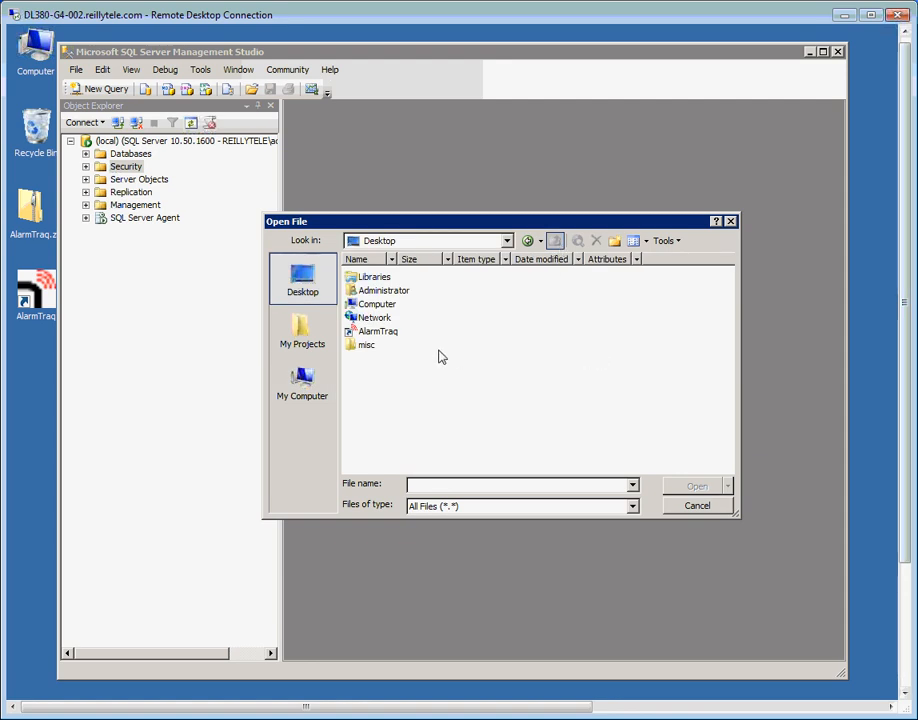
{"action": "double_click", "coordinate": [380, 305]}
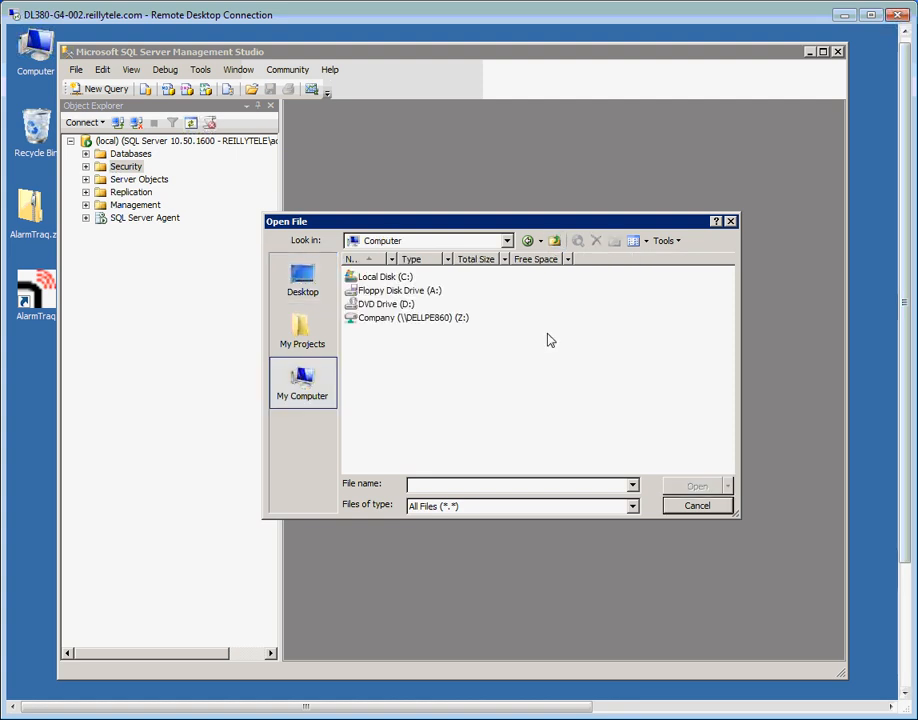
{"action": "double_click", "coordinate": [398, 276]}
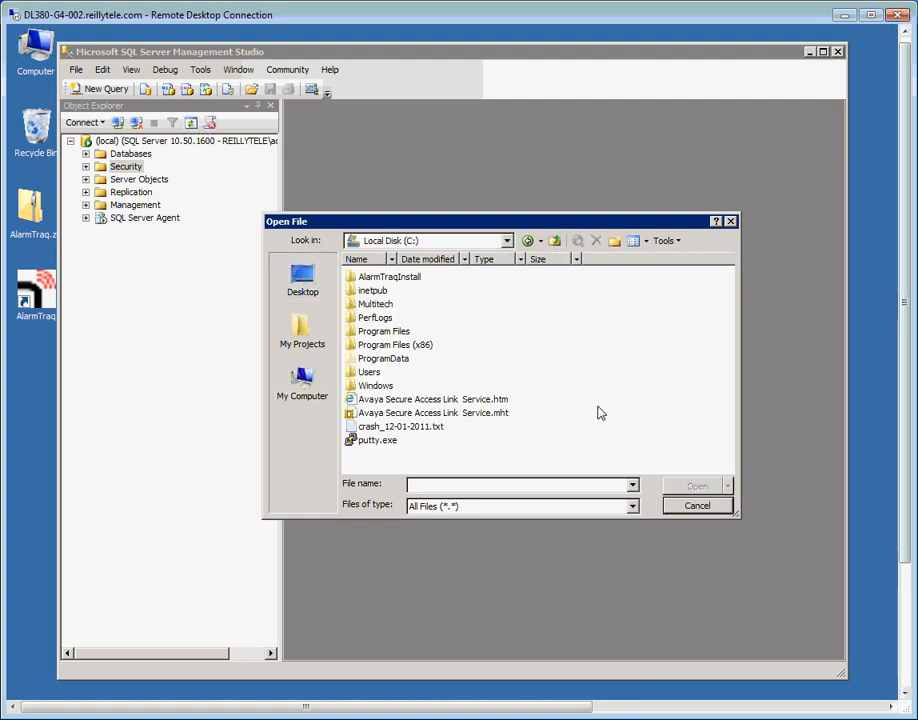
{"action": "left_click", "coordinate": [369, 345]}
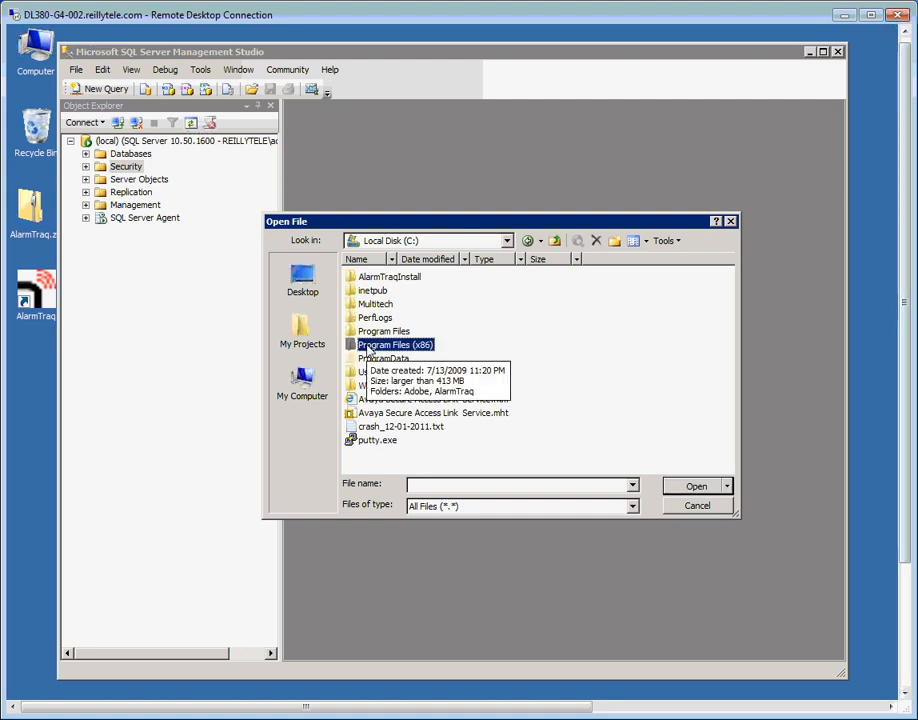
{"action": "double_click", "coordinate": [369, 347]}
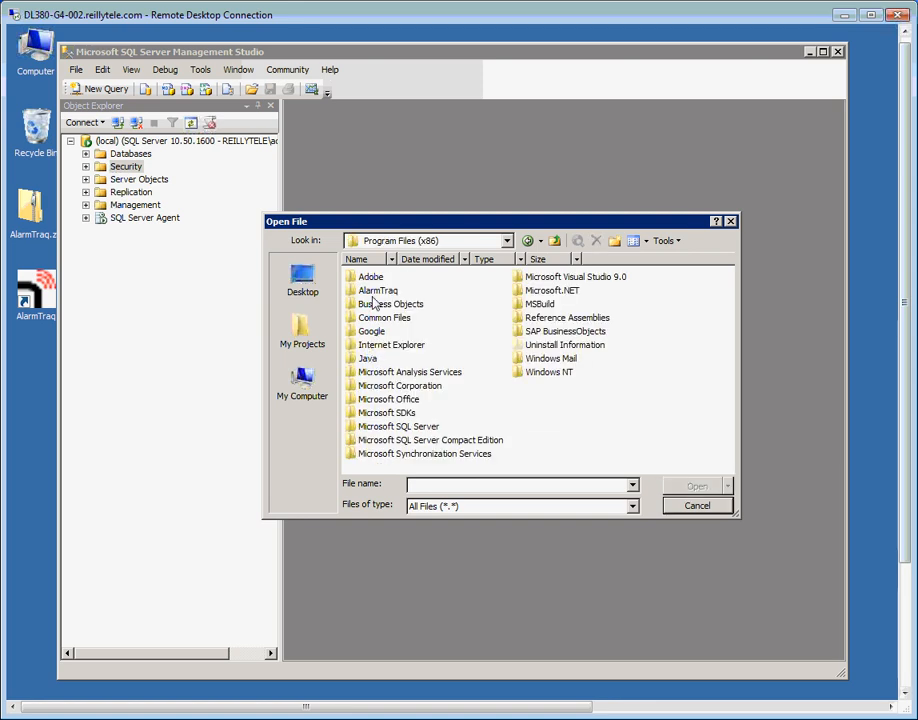
{"action": "double_click", "coordinate": [377, 290]}
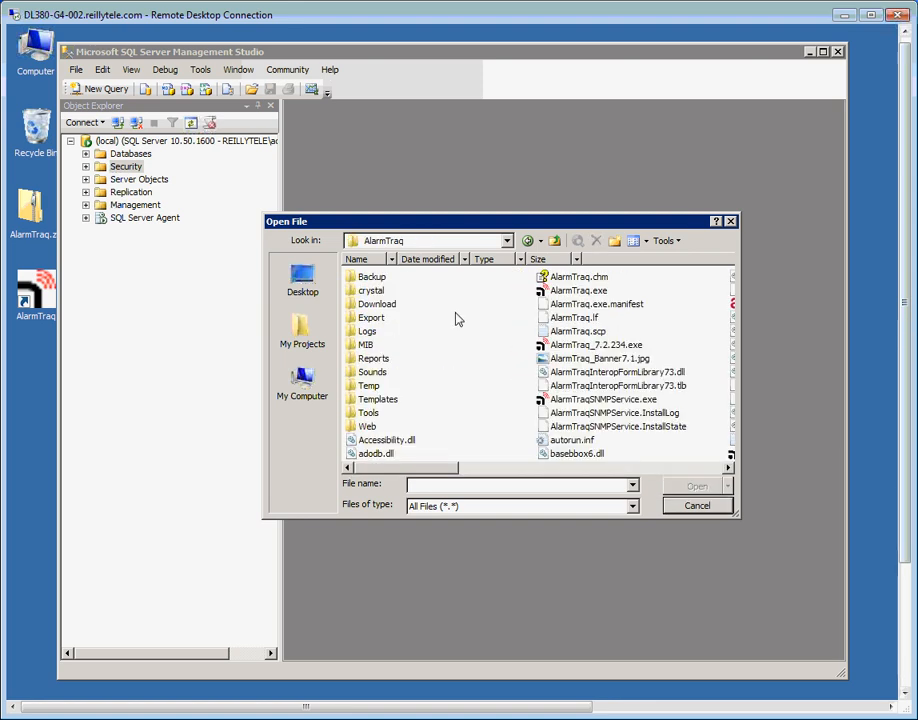
{"action": "double_click", "coordinate": [368, 413]}
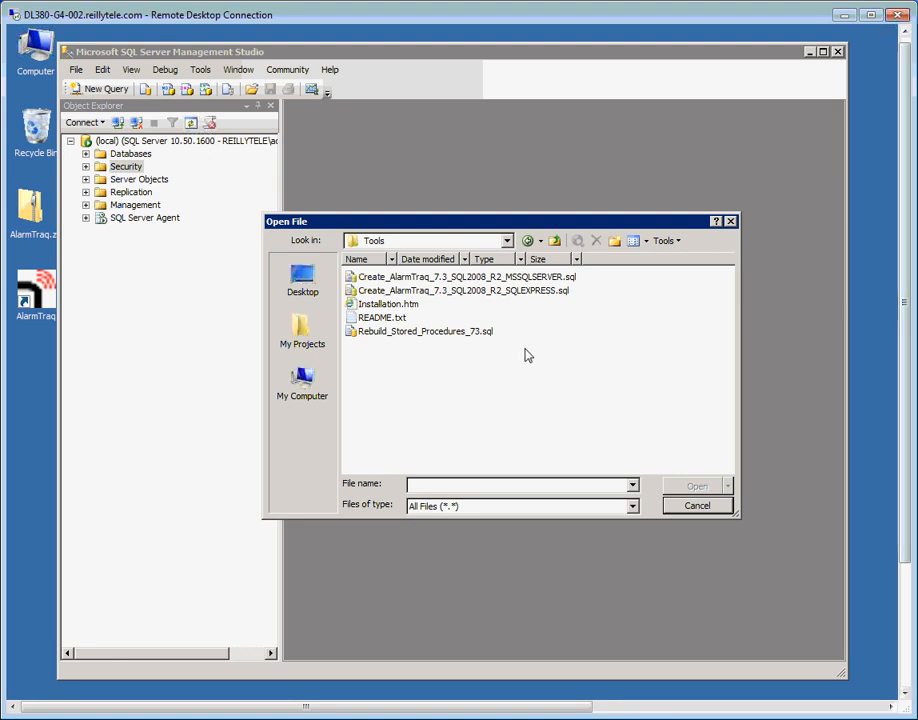
{"action": "left_click", "coordinate": [401, 280]}
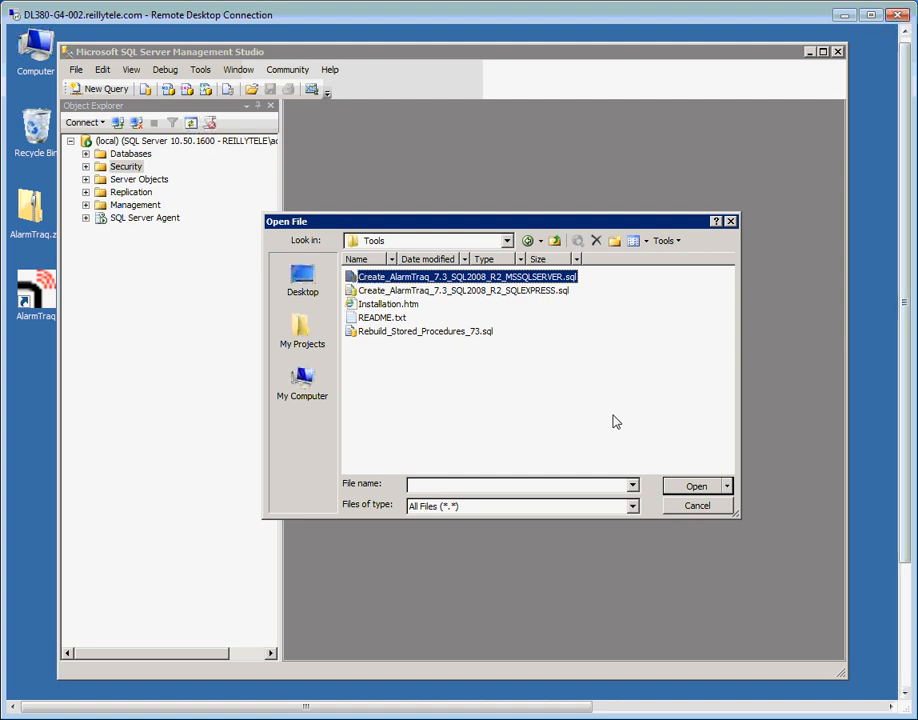
{"action": "left_click", "coordinate": [712, 487]}
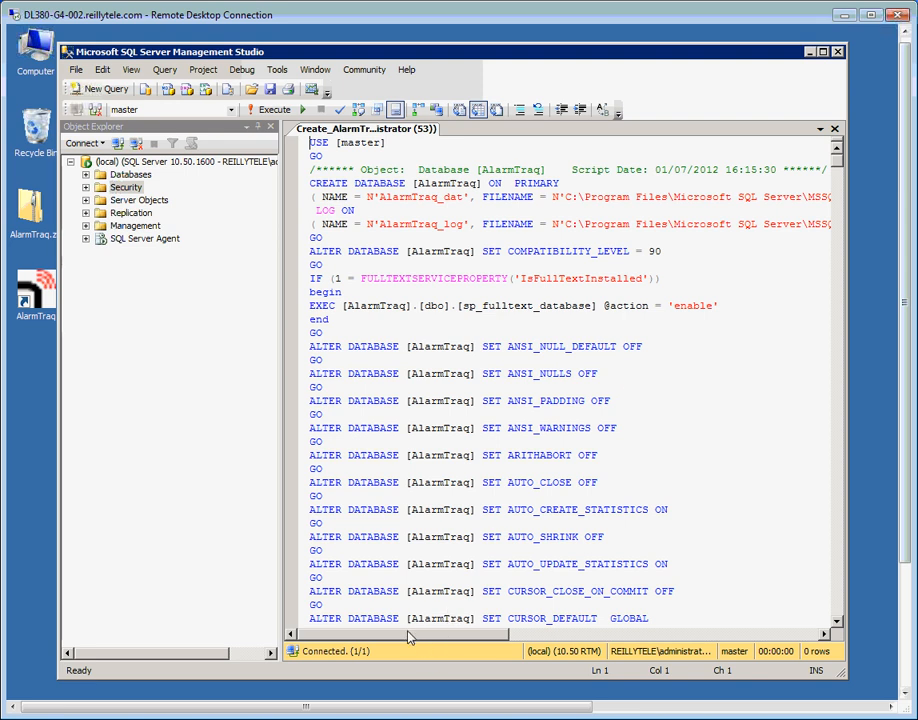
Scroll across the Create_AlarmTraq script to inspect the data and log FILENAME paths
{"action": "left_click_drag", "start_coordinate": [408, 637], "coordinate": [482, 637]}
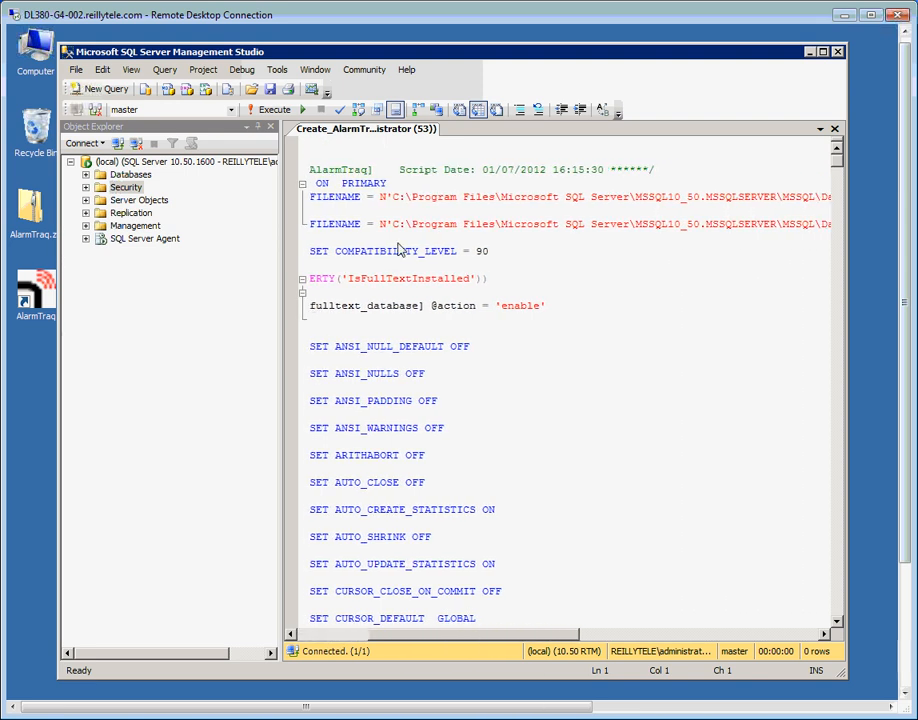
{"action": "left_click_drag", "start_coordinate": [310, 196], "coordinate": [738, 196]}
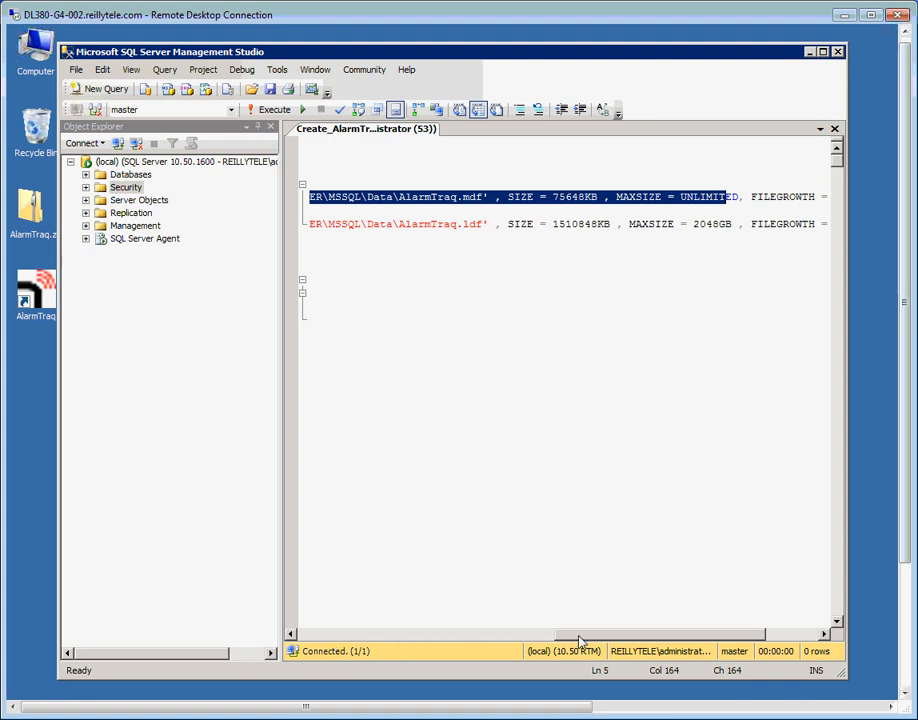
{"action": "left_click_drag", "start_coordinate": [580, 636], "coordinate": [447, 638]}
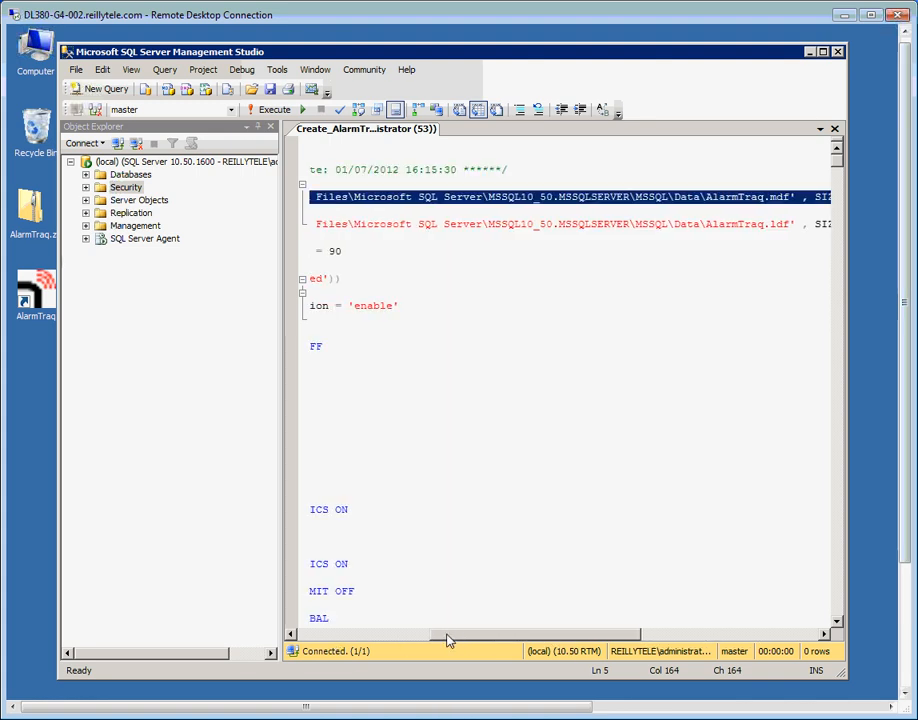
{"action": "left_click", "coordinate": [601, 402]}
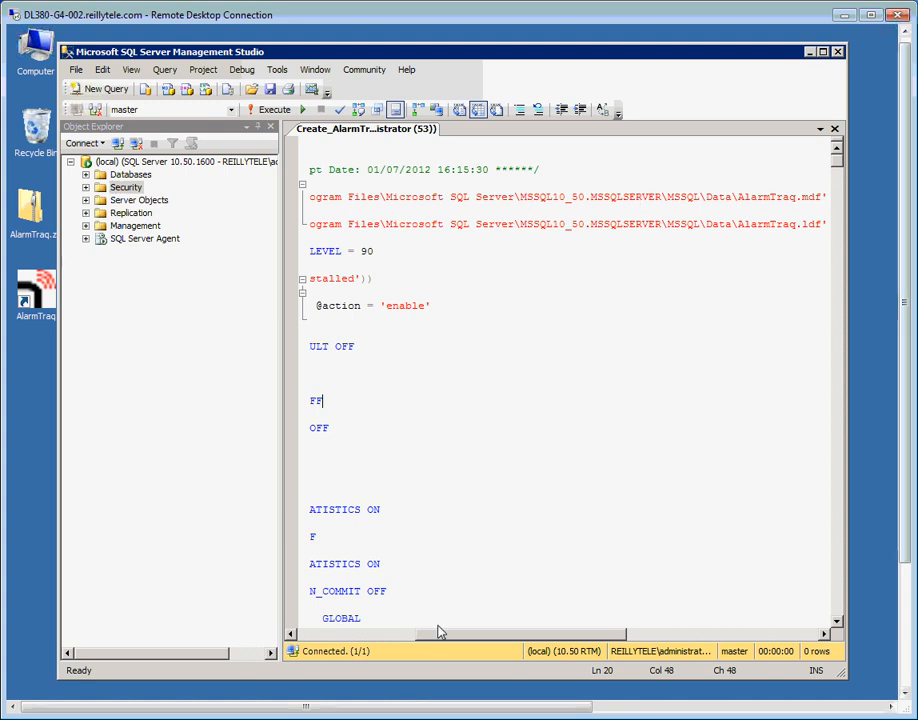
{"action": "left_click", "coordinate": [396, 640]}
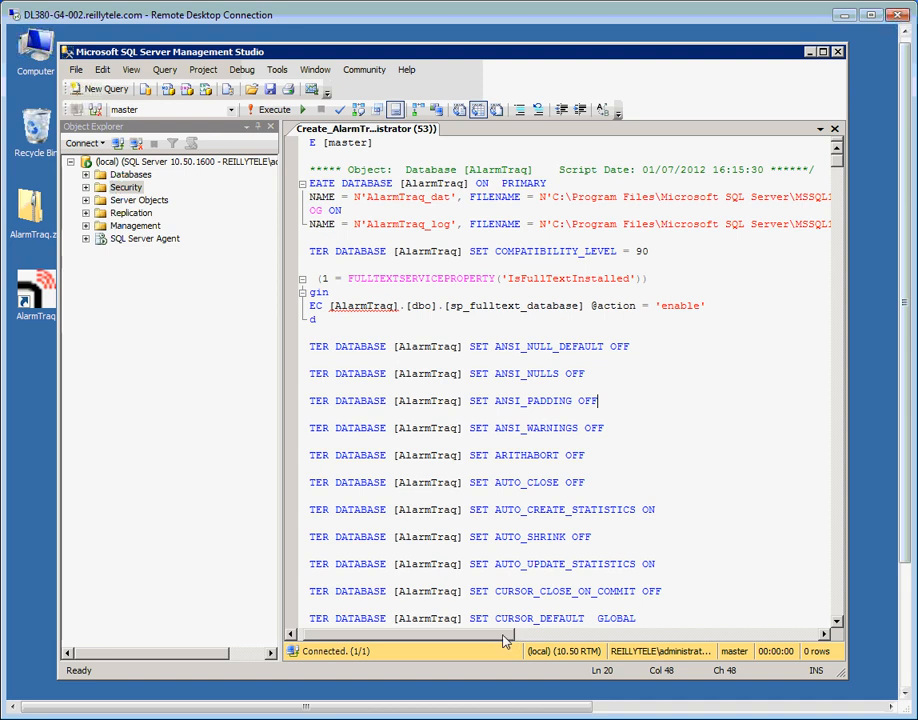
{"action": "left_click_drag", "start_coordinate": [504, 635], "coordinate": [603, 636]}
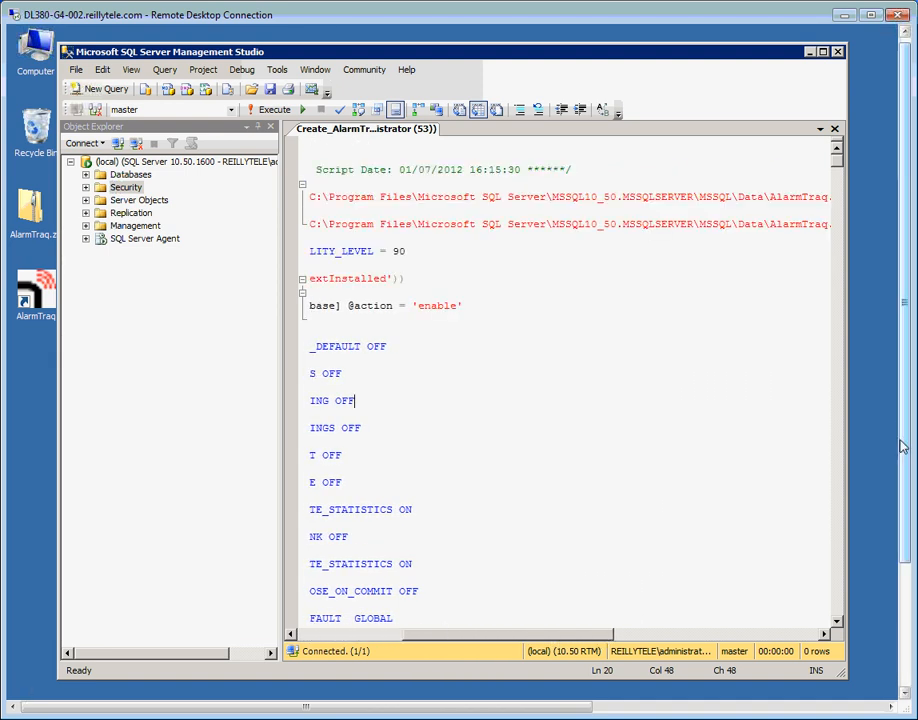
{"action": "scroll", "coordinate": [905, 456], "scroll_direction": "down", "scroll_amount": 1}
{"action": "left_click_drag", "start_coordinate": [905, 456], "coordinate": [905, 500]}
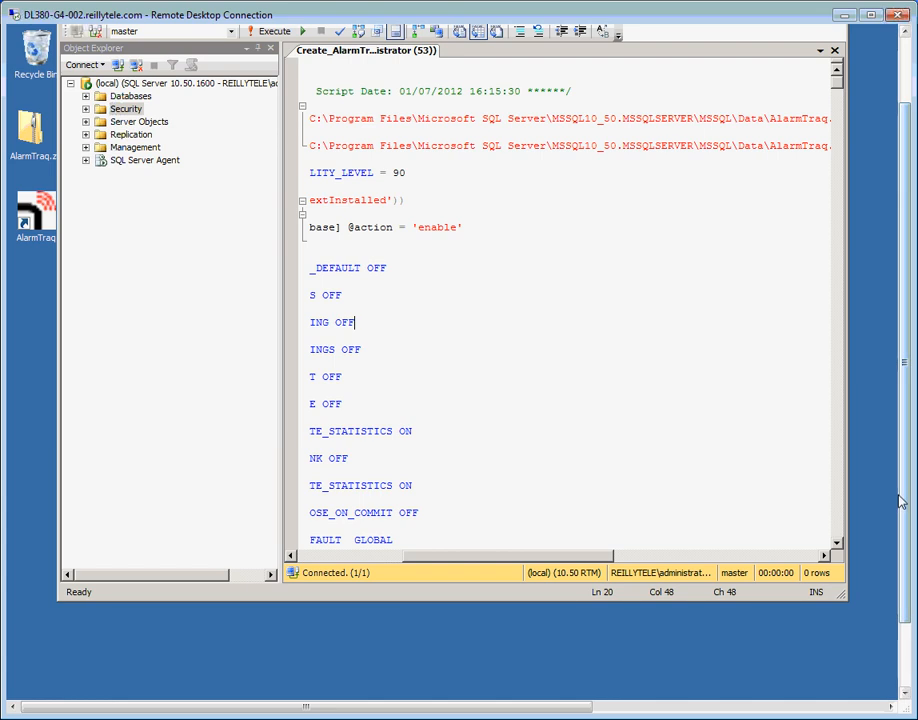
Browse to C:\Program Files\Microsoft SQL Server and match MSSQL10_50.MSSQLSERVER against the script's log path
{"action": "left_click", "coordinate": [36, 688]}
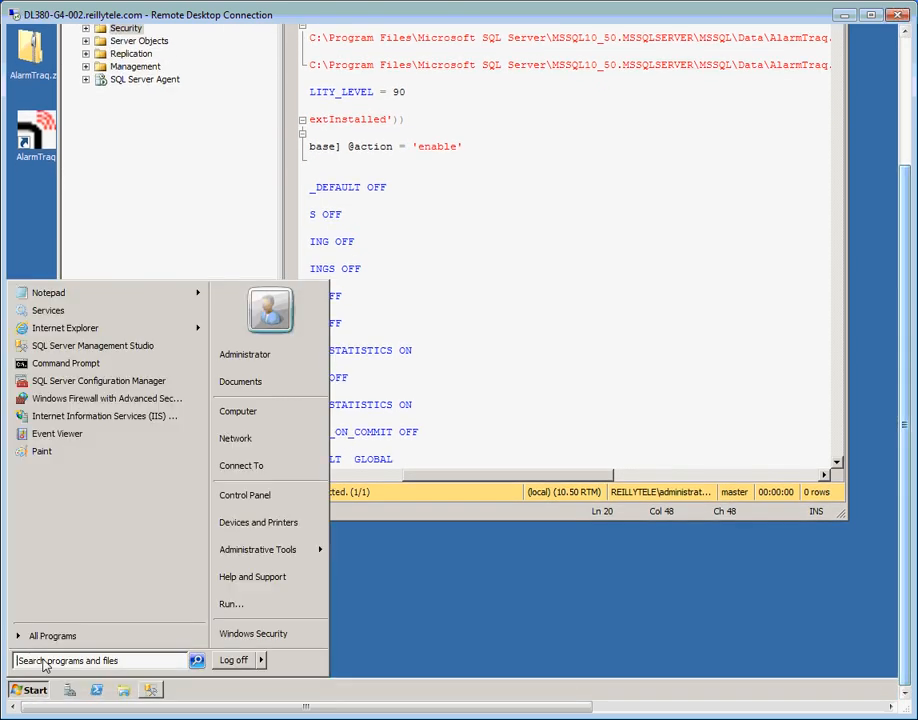
{"action": "left_click", "coordinate": [246, 413]}
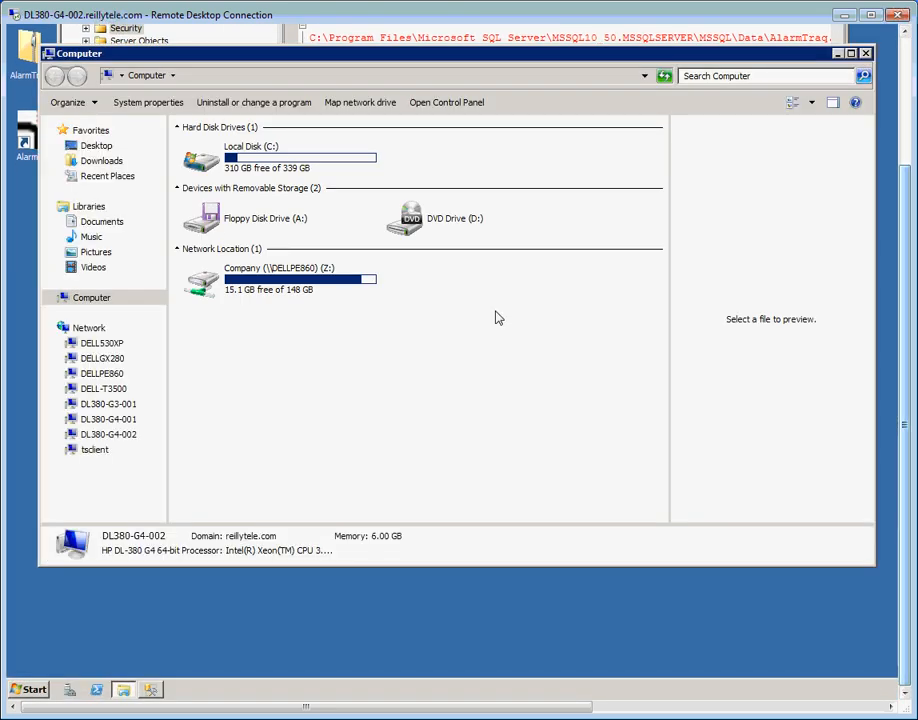
{"action": "double_click", "coordinate": [219, 150]}
{"action": "double_click", "coordinate": [255, 214]}
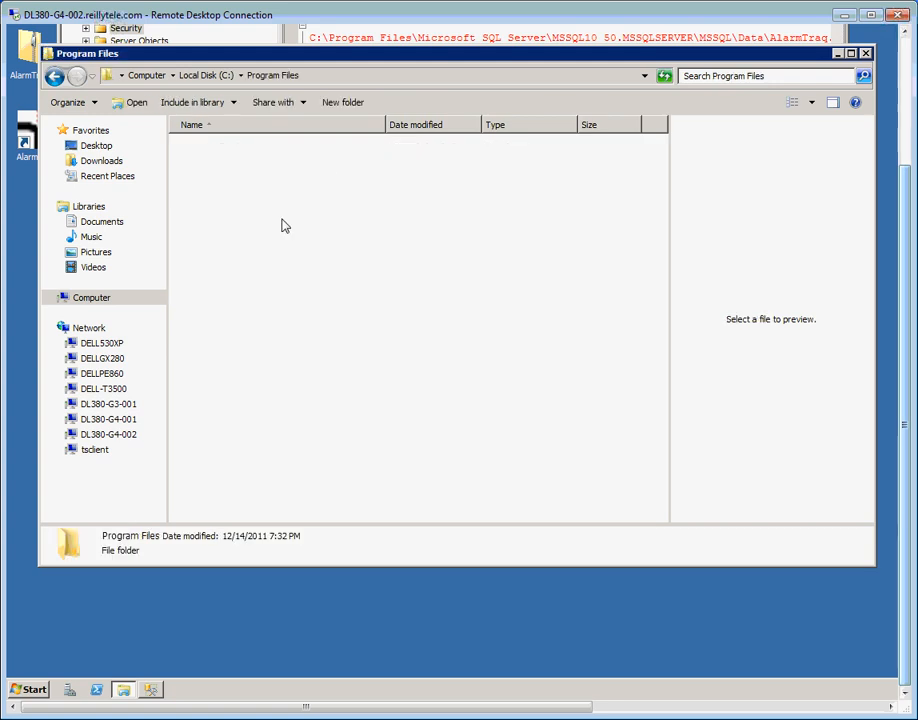
{"action": "double_click", "coordinate": [250, 233]}
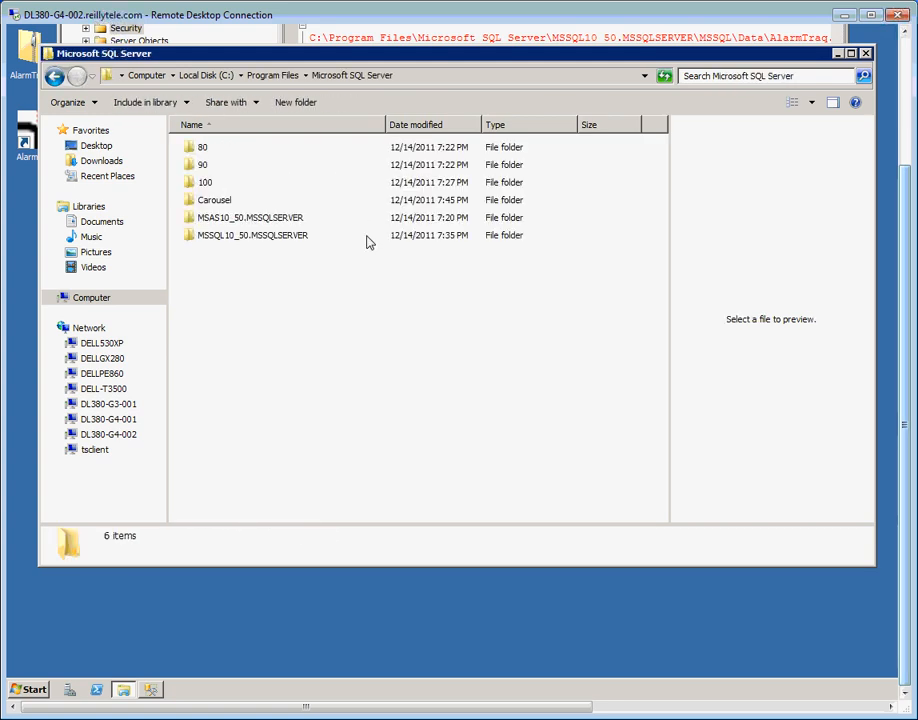
{"action": "left_click", "coordinate": [225, 238]}
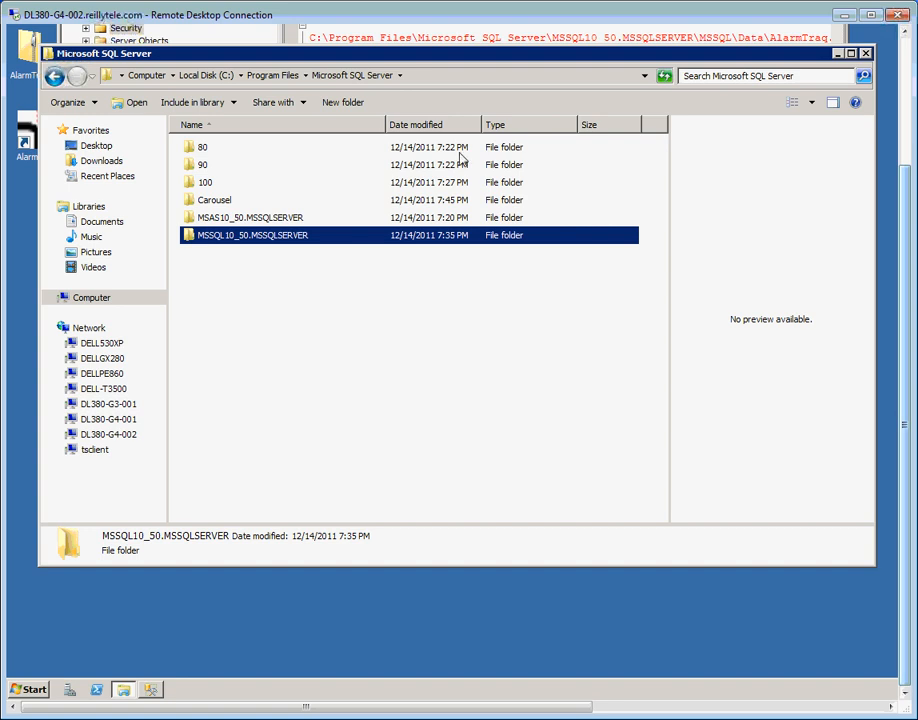
{"action": "left_click_drag", "start_coordinate": [467, 69], "coordinate": [464, 126]}
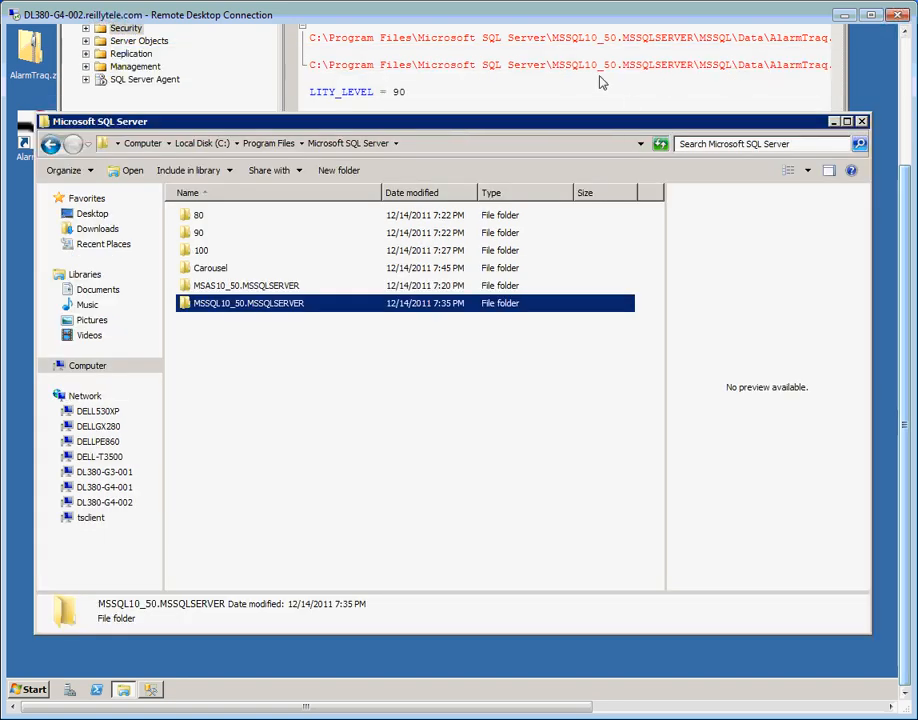
{"action": "left_click_drag", "start_coordinate": [553, 66], "coordinate": [688, 66]}
{"action": "left_click", "coordinate": [676, 136]}
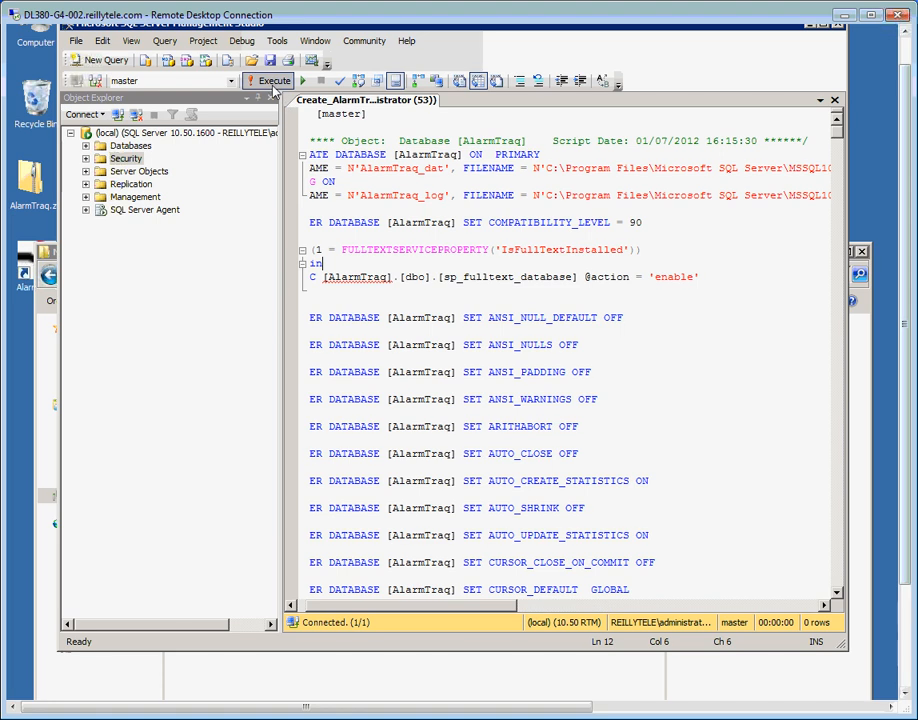
Execute the Create_AlarmTraq script until it reports Command(s) completed successfully
{"action": "left_click", "coordinate": [270, 82]}
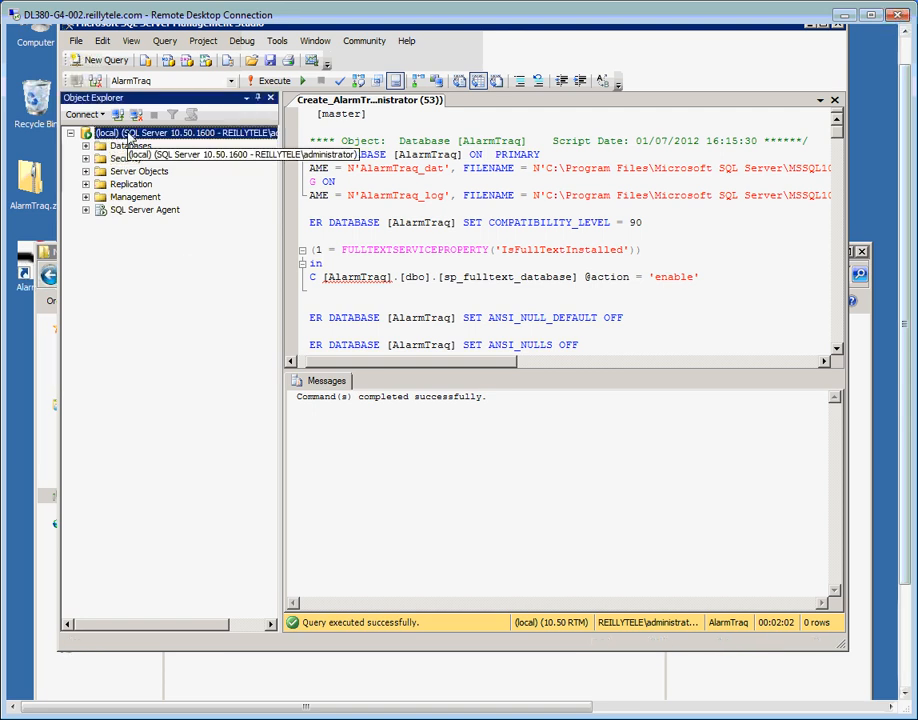
{"action": "right_click", "coordinate": [128, 134]}
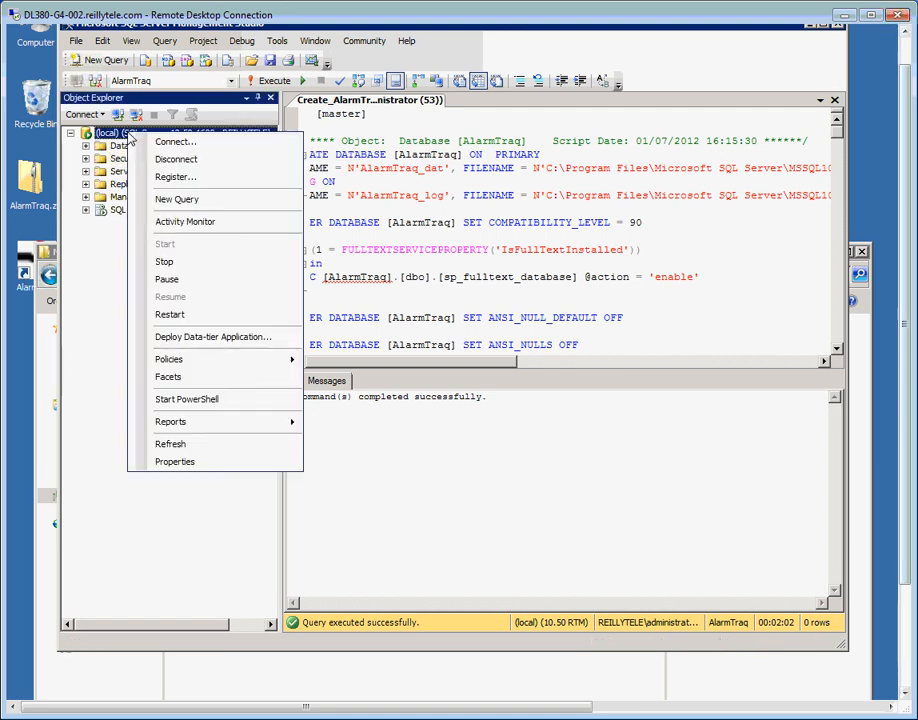
Refresh Object Explorer and expand the new AlarmTraq database to view its tables
{"action": "left_click", "coordinate": [181, 446]}
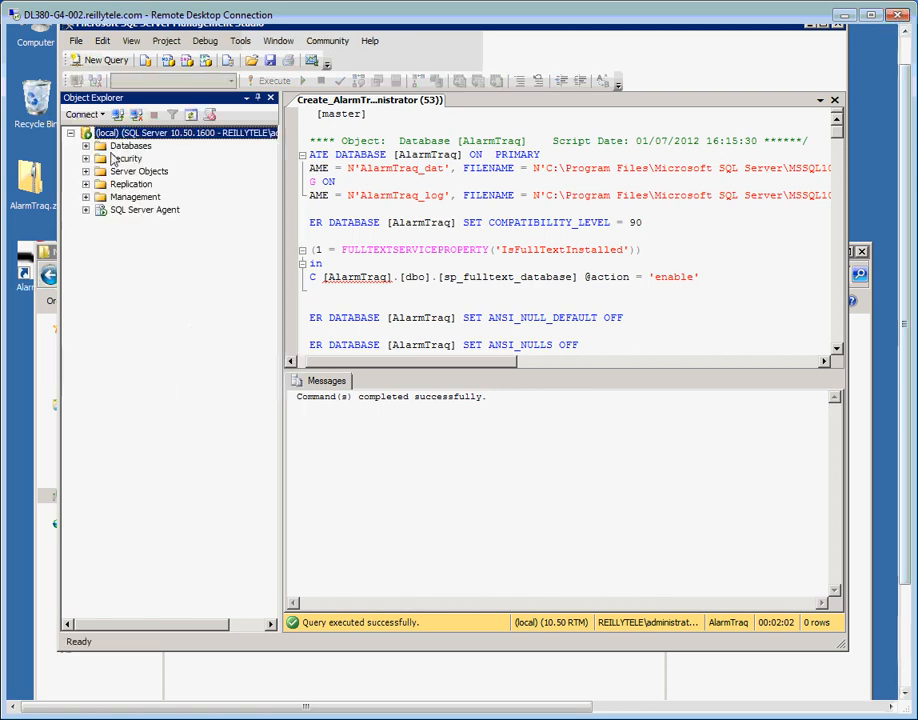
{"action": "left_click", "coordinate": [86, 146]}
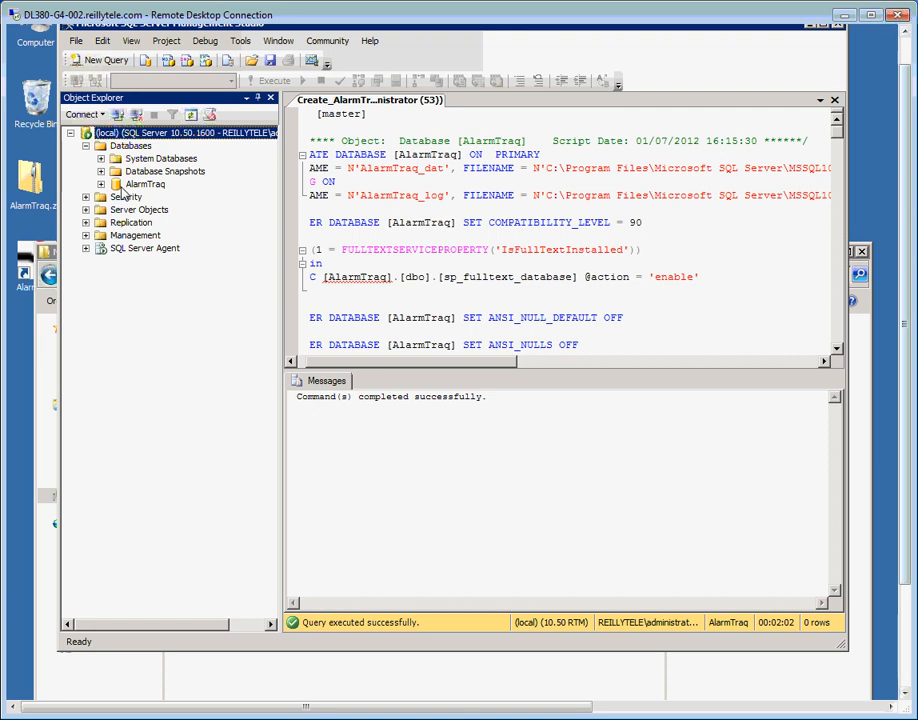
{"action": "left_click", "coordinate": [101, 185]}
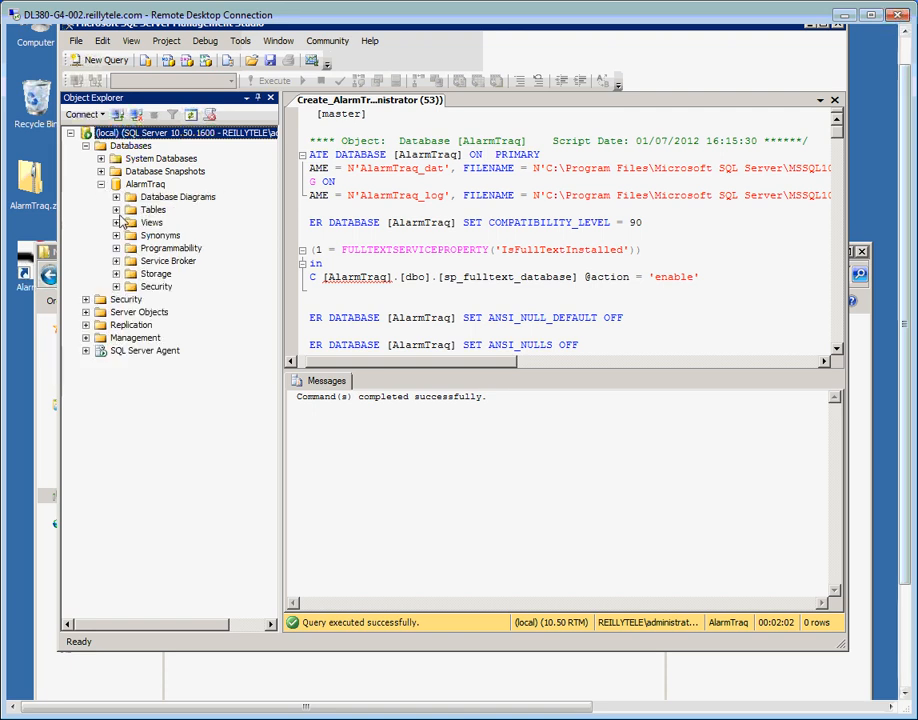
{"action": "left_click", "coordinate": [116, 210]}
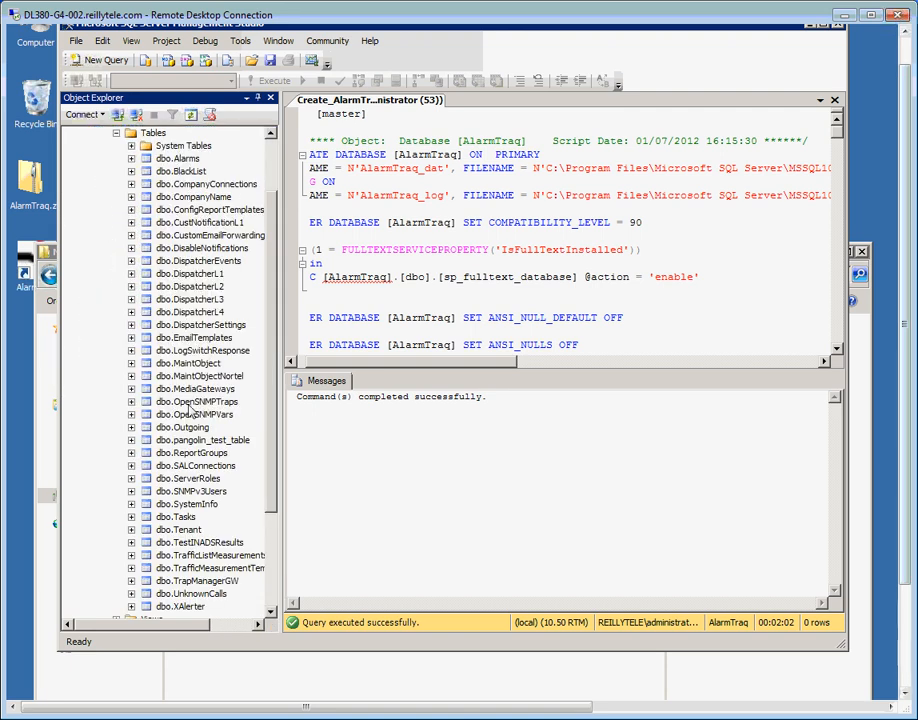
{"action": "left_click", "coordinate": [116, 133]}
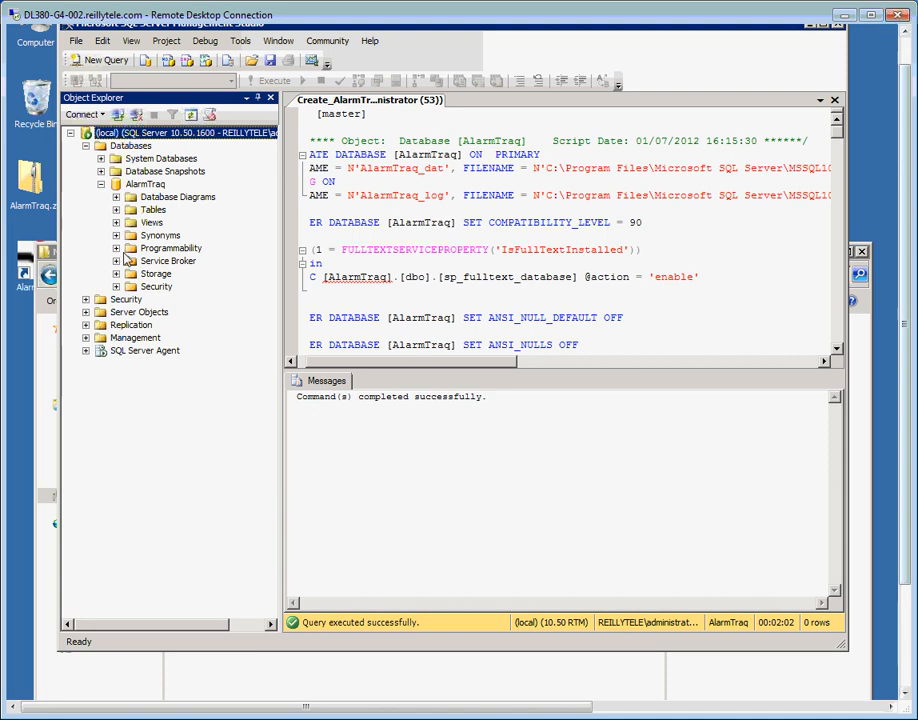
Review AlarmTraq's stored procedures and scalar-valued functions, then close SQL Server Management Studio
{"action": "left_click", "coordinate": [116, 248]}
{"action": "left_click", "coordinate": [131, 261]}
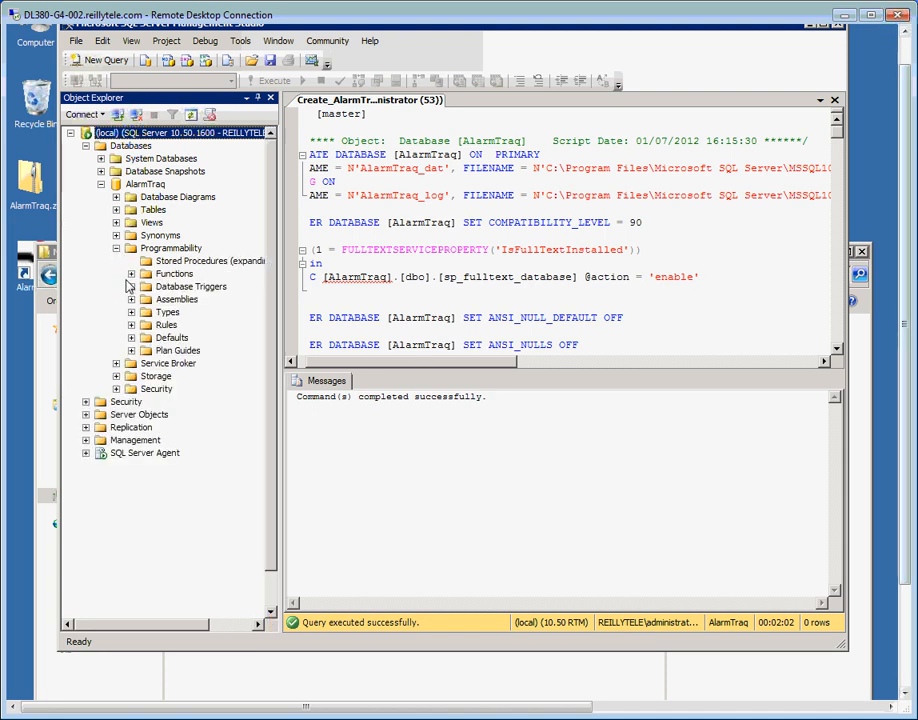
{"action": "left_click", "coordinate": [131, 466]}
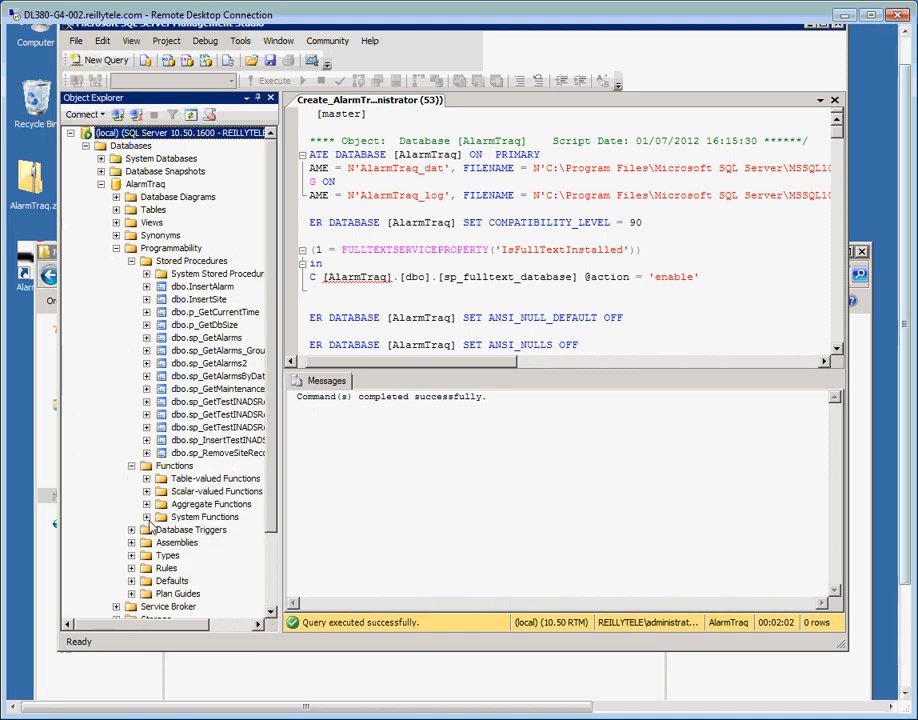
{"action": "left_click", "coordinate": [146, 491]}
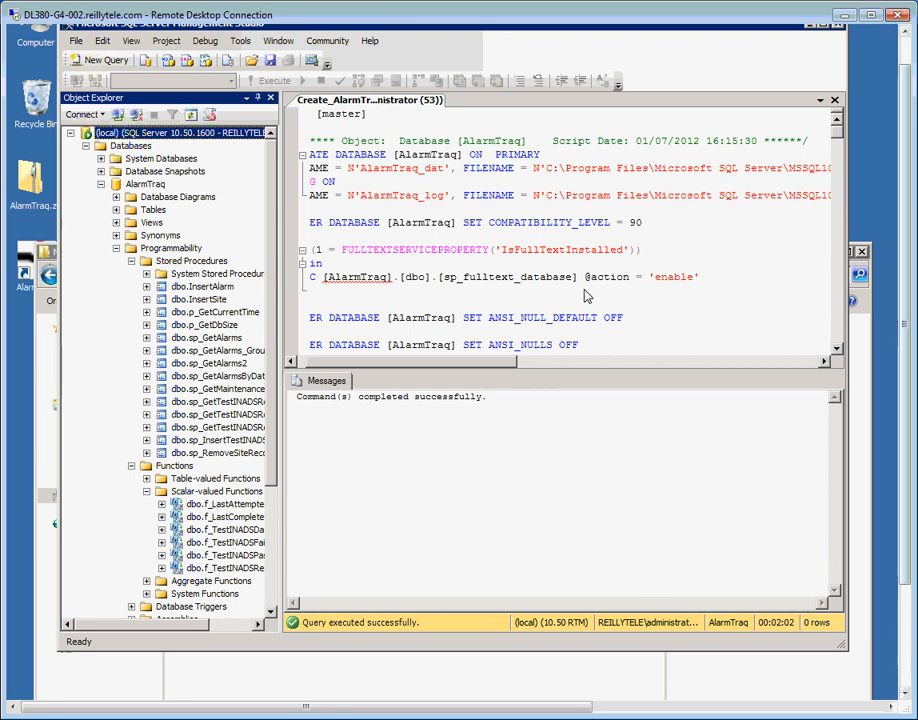
{"action": "left_click_drag", "start_coordinate": [908, 298], "coordinate": [908, 266]}
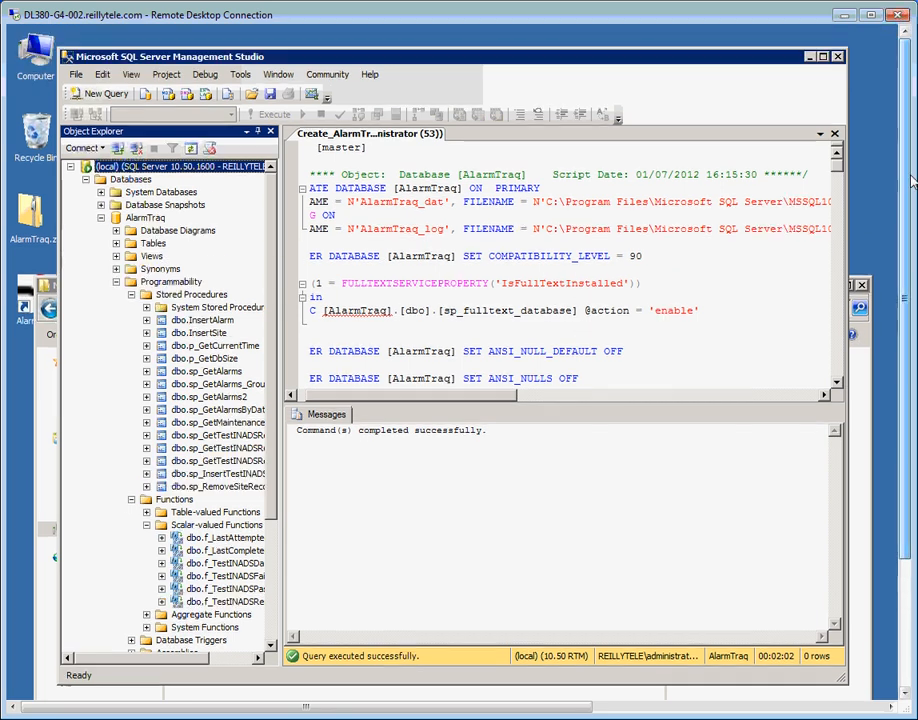
{"action": "left_click", "coordinate": [839, 57]}
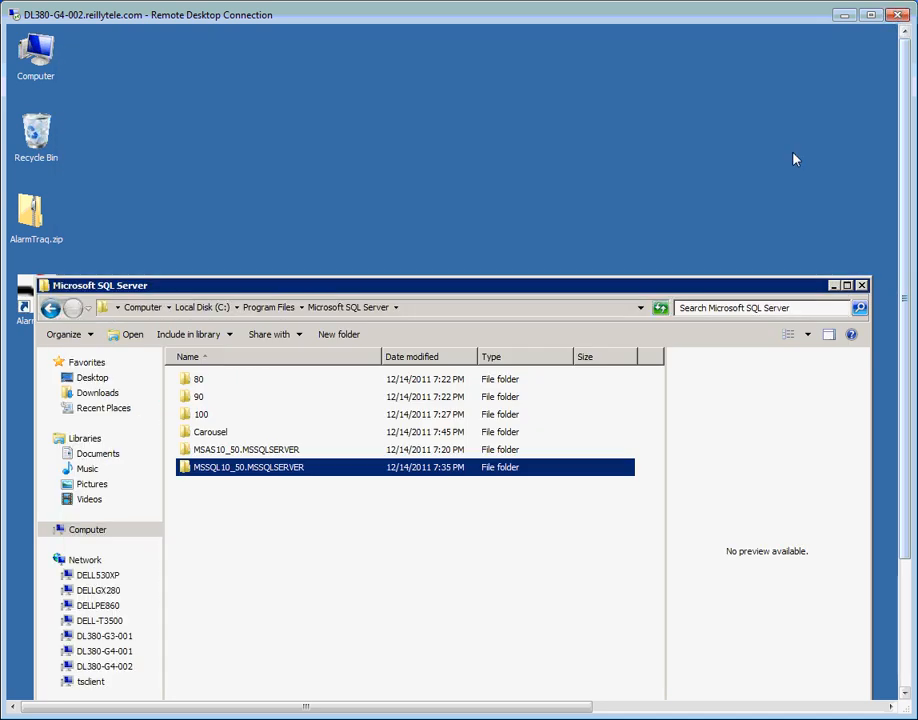
Close the Microsoft SQL Server folder window and clear the desktop icon selection
{"action": "left_click", "coordinate": [861, 286]}
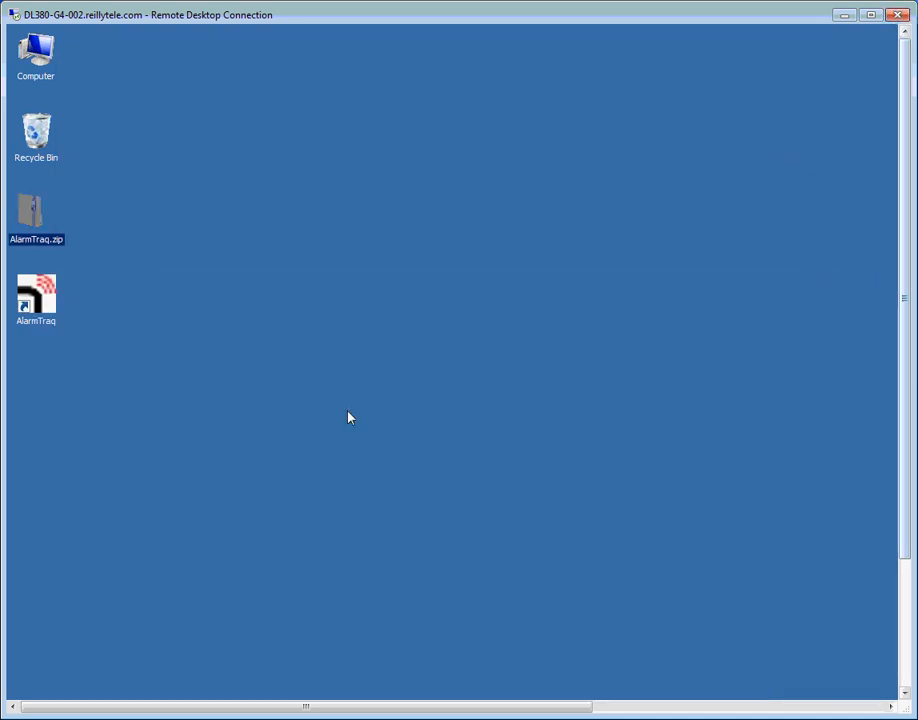
{"action": "left_click", "coordinate": [692, 512]}
{"action": "left_click_drag", "start_coordinate": [907, 529], "coordinate": [902, 676]}
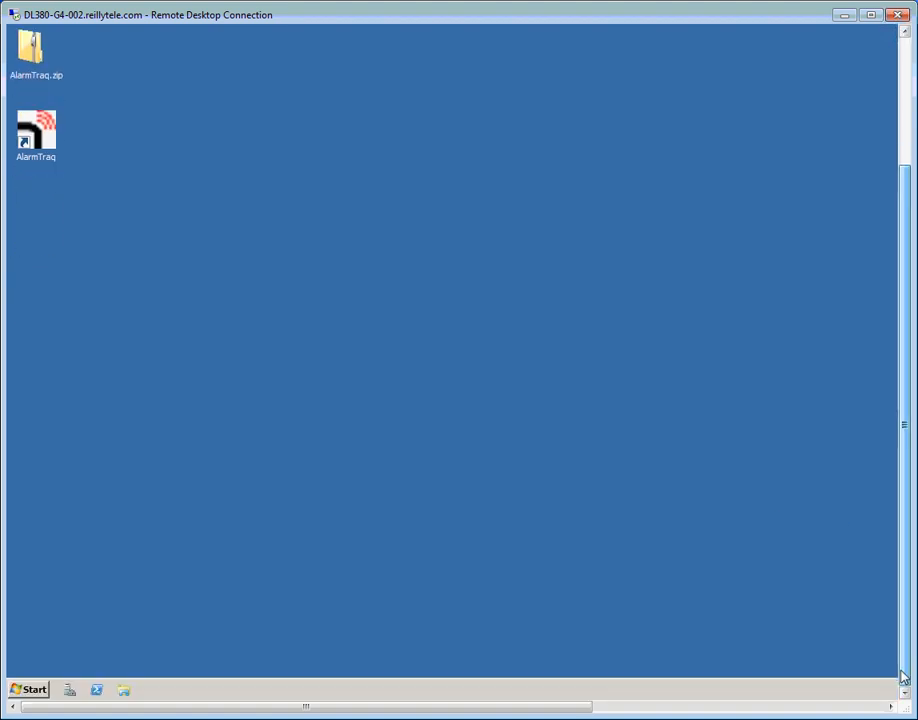
Launch SQL Server Configuration Manager from Microsoft SQL Server 2008 R2 Configuration Tools and select SQL Server (MSSQLSERVER)
{"action": "left_click", "coordinate": [31, 692]}
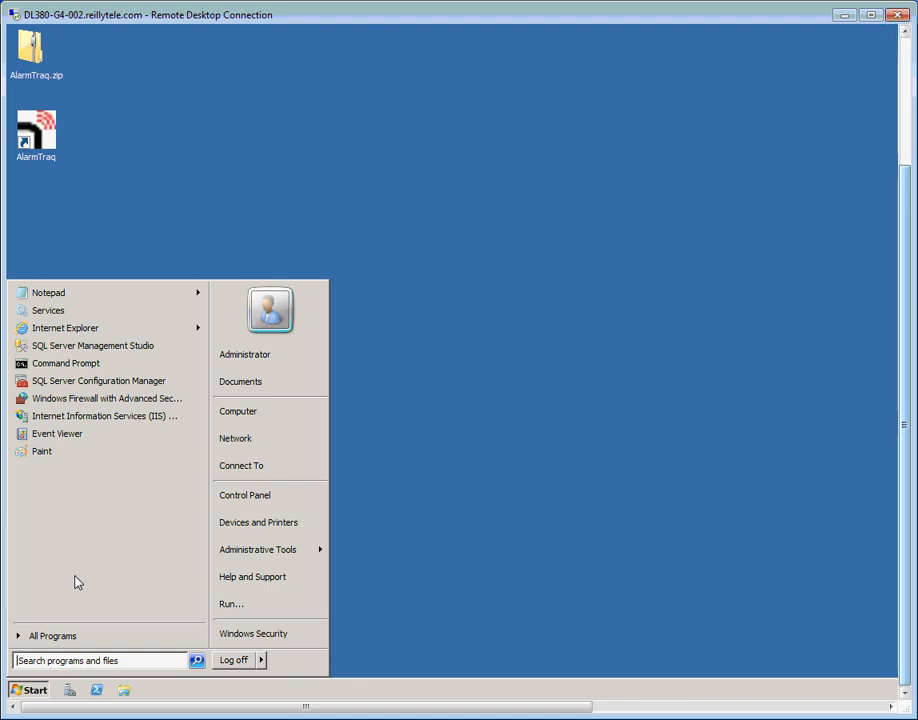
{"action": "left_click", "coordinate": [64, 637]}
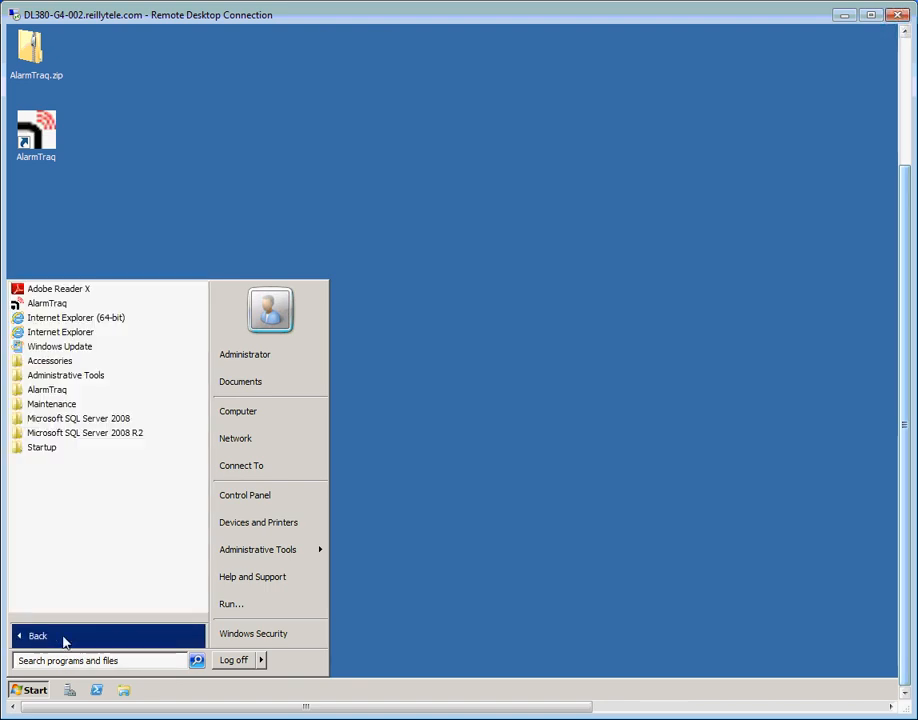
{"action": "left_click", "coordinate": [114, 437]}
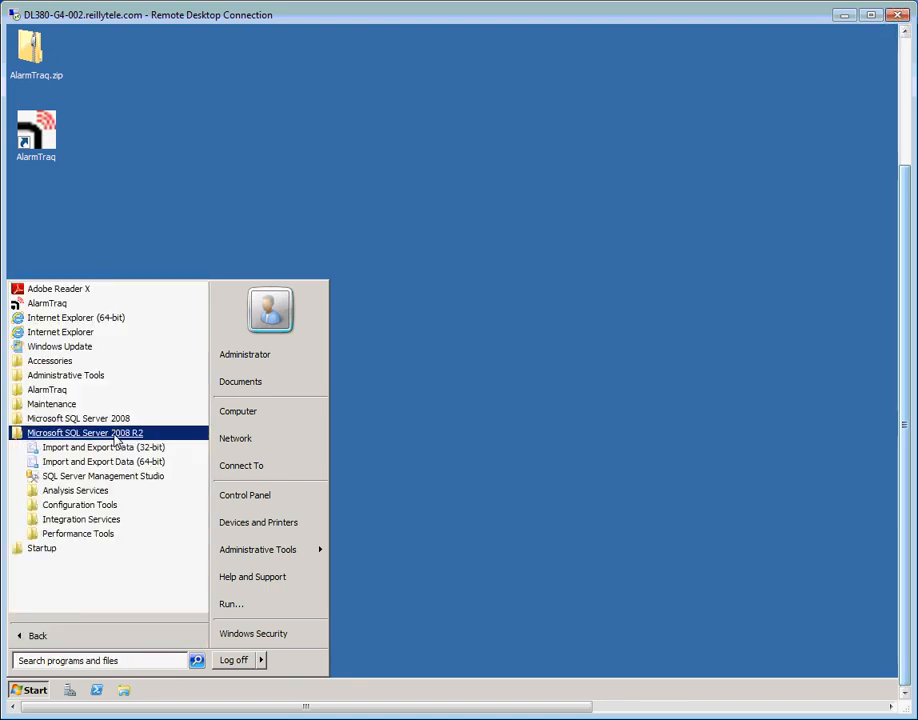
{"action": "left_click", "coordinate": [108, 507]}
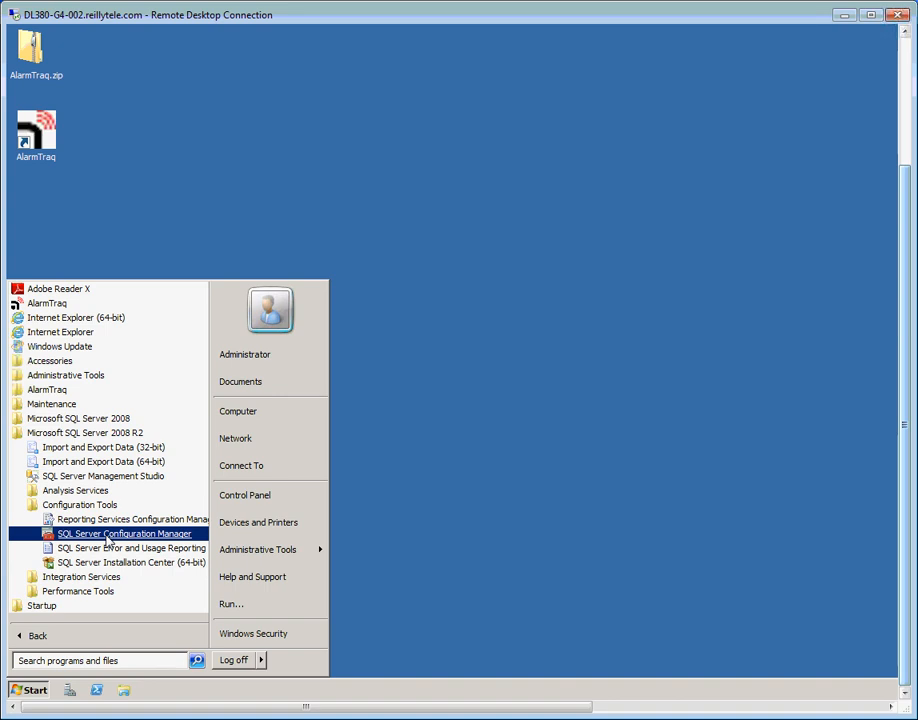
{"action": "left_click", "coordinate": [107, 536]}
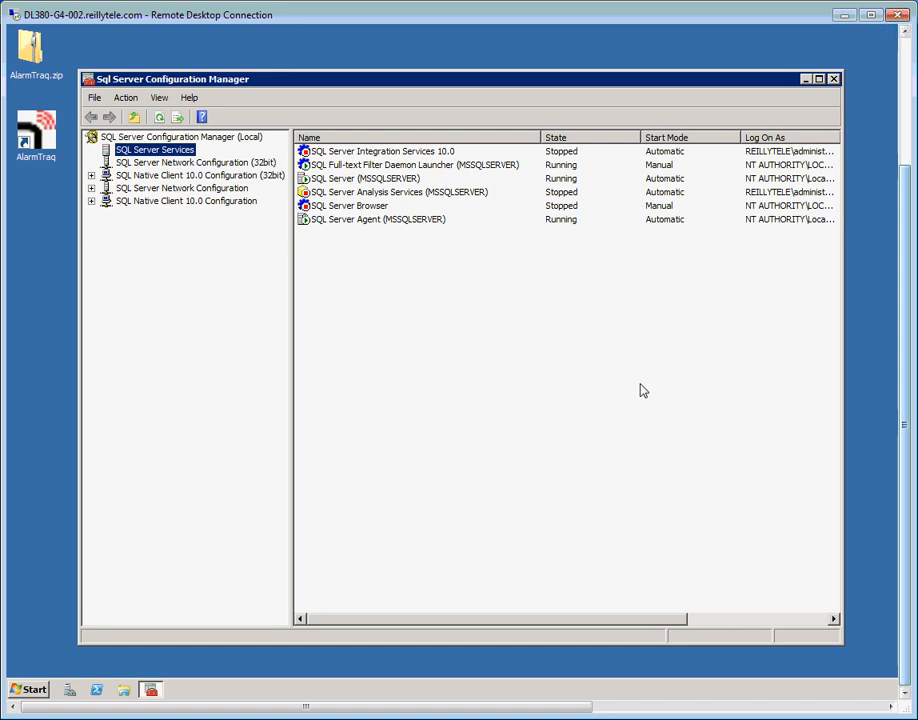
{"action": "left_click", "coordinate": [343, 180]}
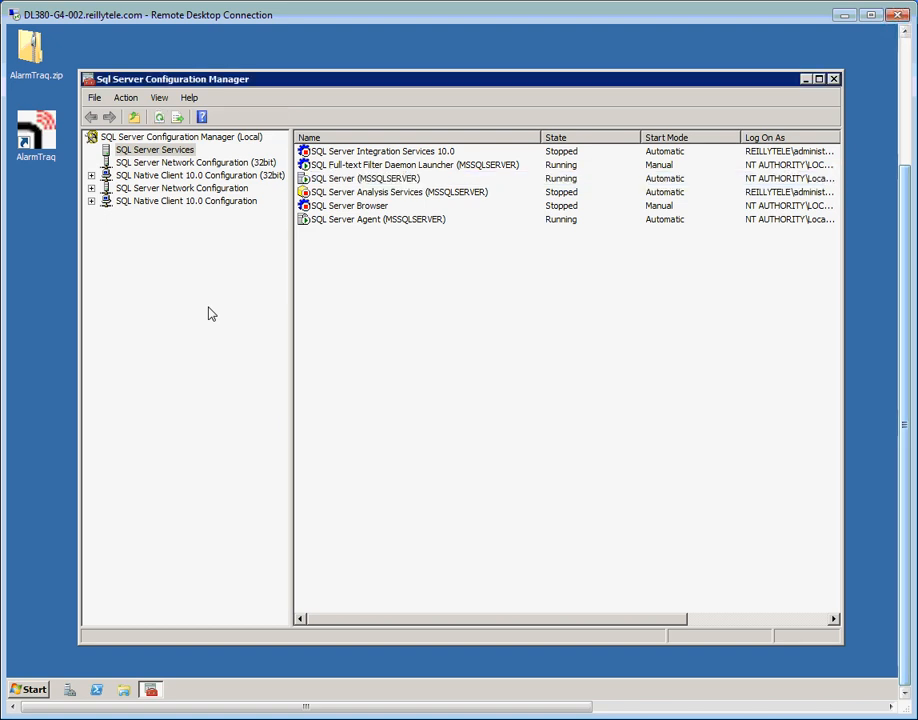
Close SQL Server Configuration Manager once SQL Server (MSSQLSERVER) shows Running
{"action": "left_click", "coordinate": [833, 79]}
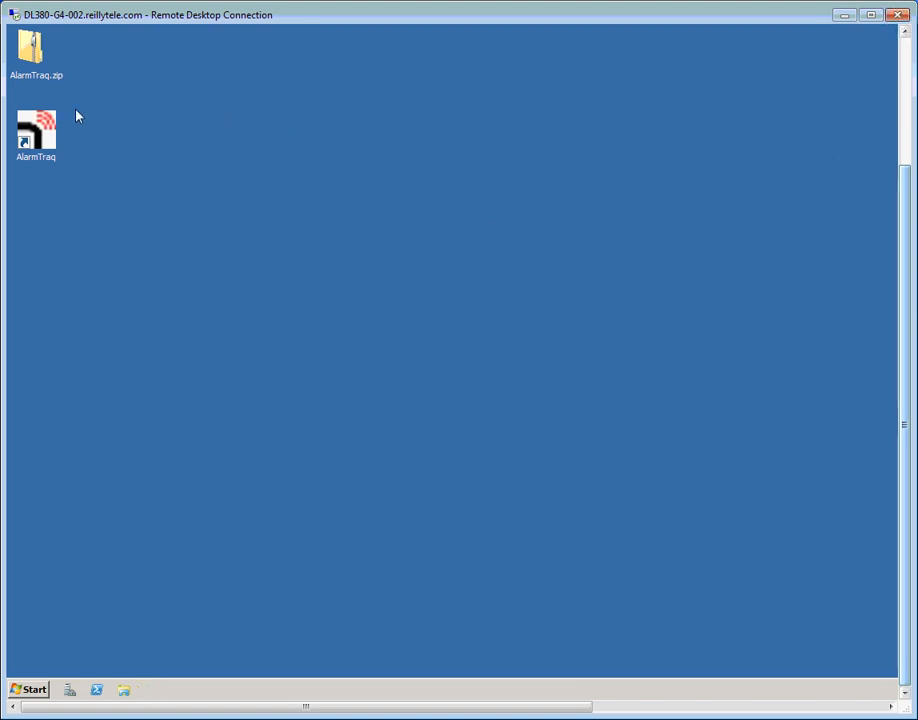
Launch AlarmTraq and connect to DL380-G4-002 as sa with SQL Server authentication, testing successfully
{"action": "double_click", "coordinate": [31, 139]}
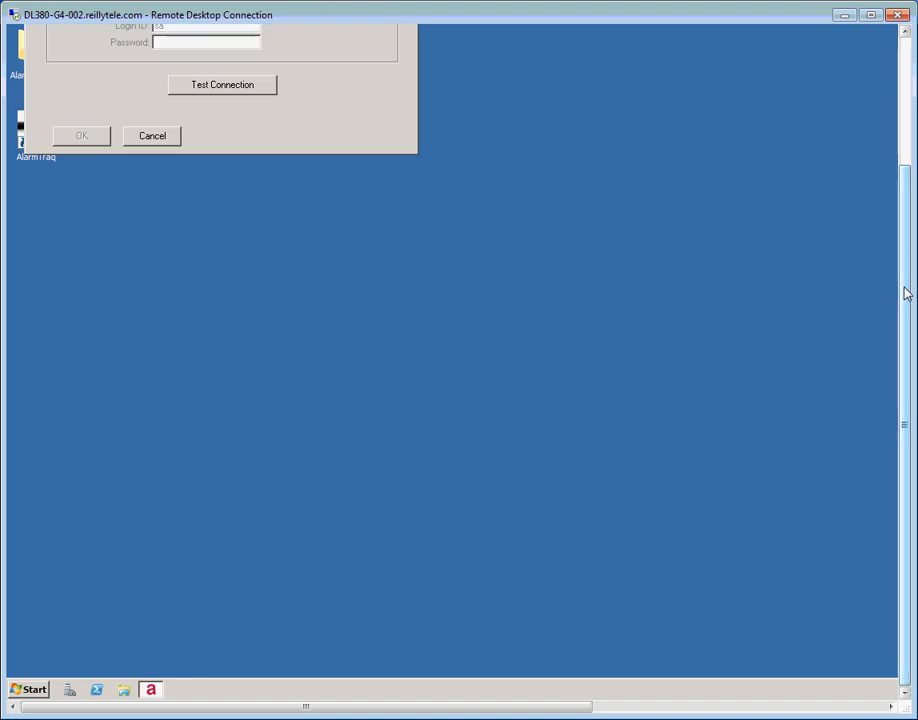
{"action": "left_click_drag", "start_coordinate": [905, 291], "coordinate": [887, 166]}
{"action": "left_click_drag", "start_coordinate": [241, 54], "coordinate": [307, 203]}
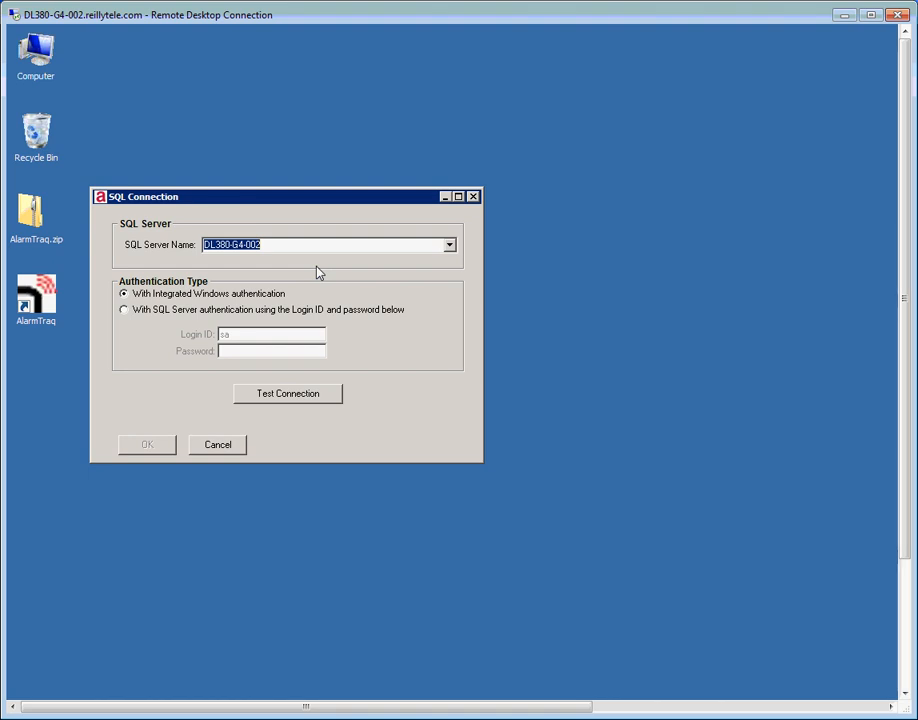
{"action": "left_click", "coordinate": [124, 311]}
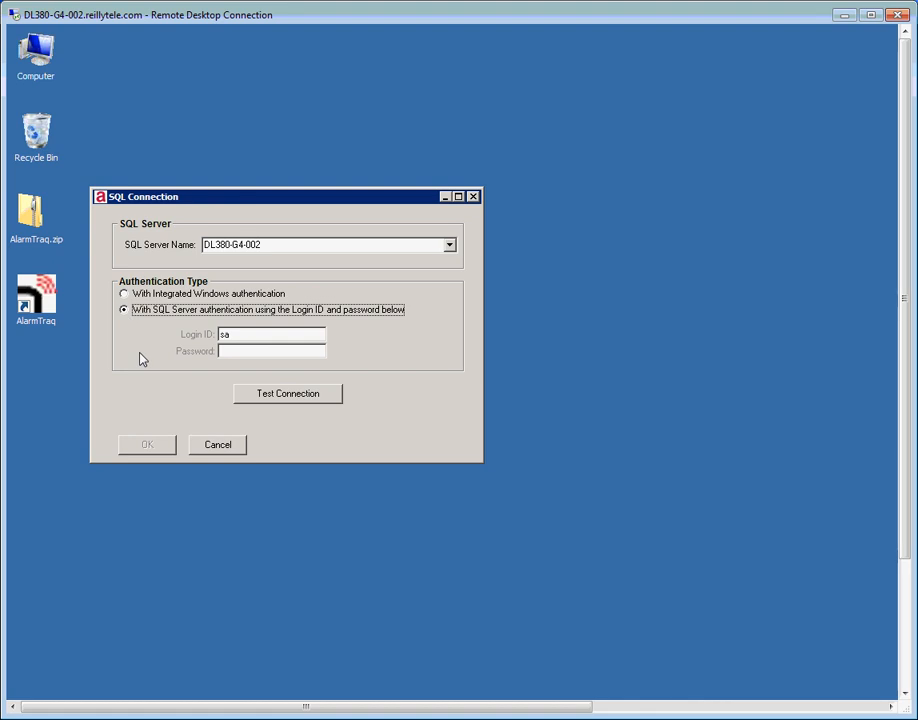
{"action": "left_click_drag", "start_coordinate": [242, 340], "coordinate": [197, 343]}
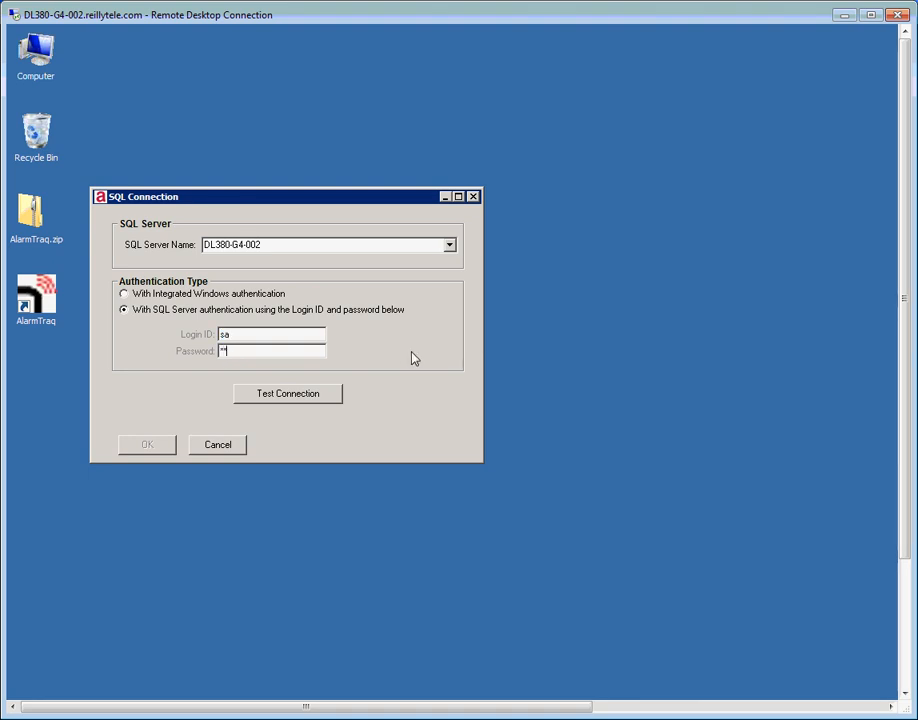
{"action": "type", "text": "*******"}
{"action": "left_click", "coordinate": [299, 400]}
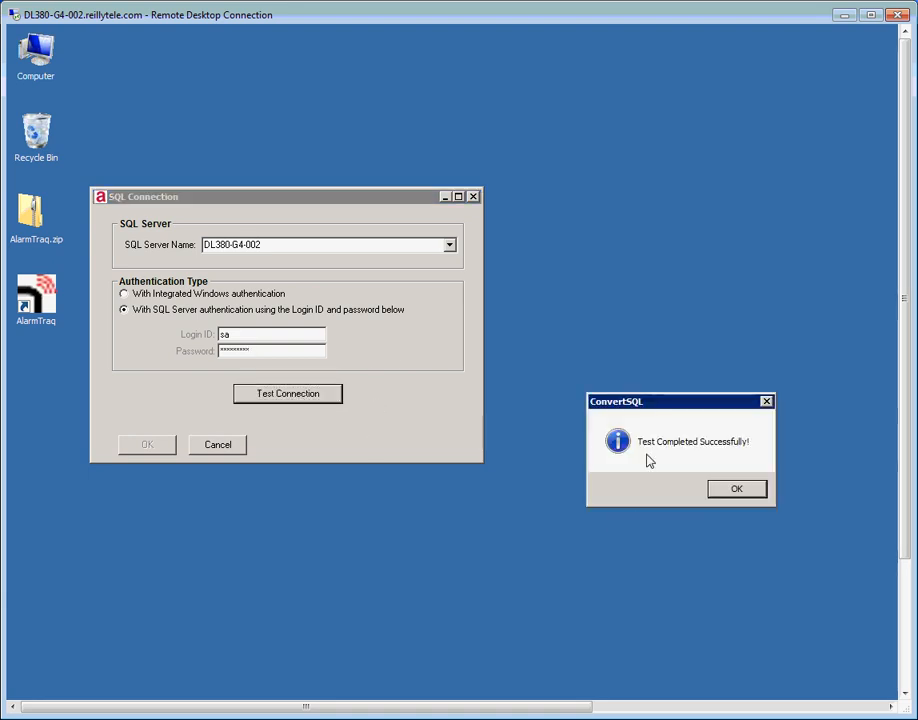
{"action": "left_click", "coordinate": [727, 490]}
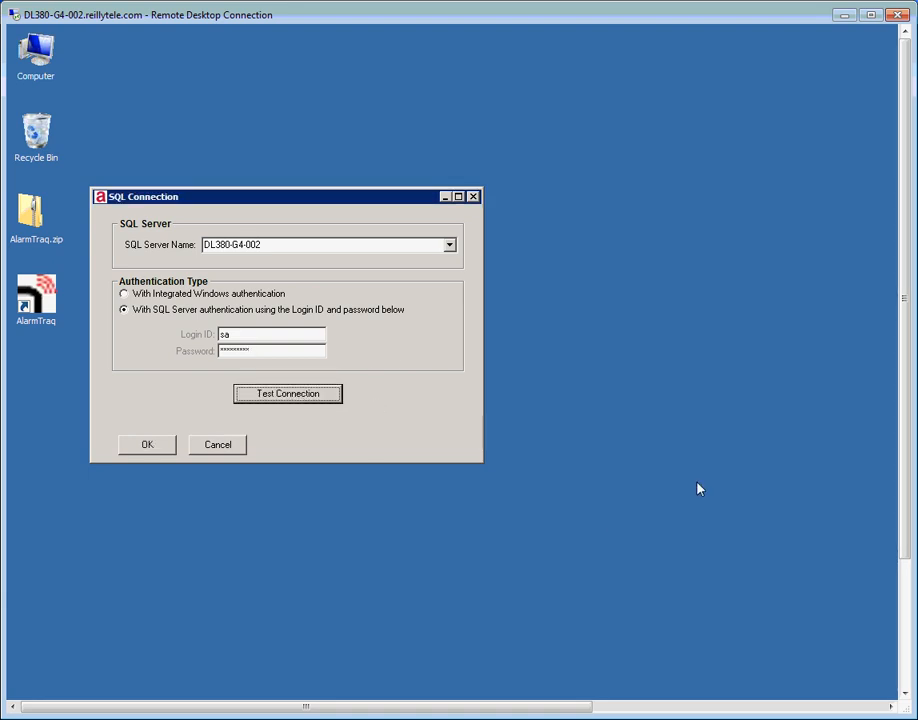
{"action": "left_click", "coordinate": [149, 450]}
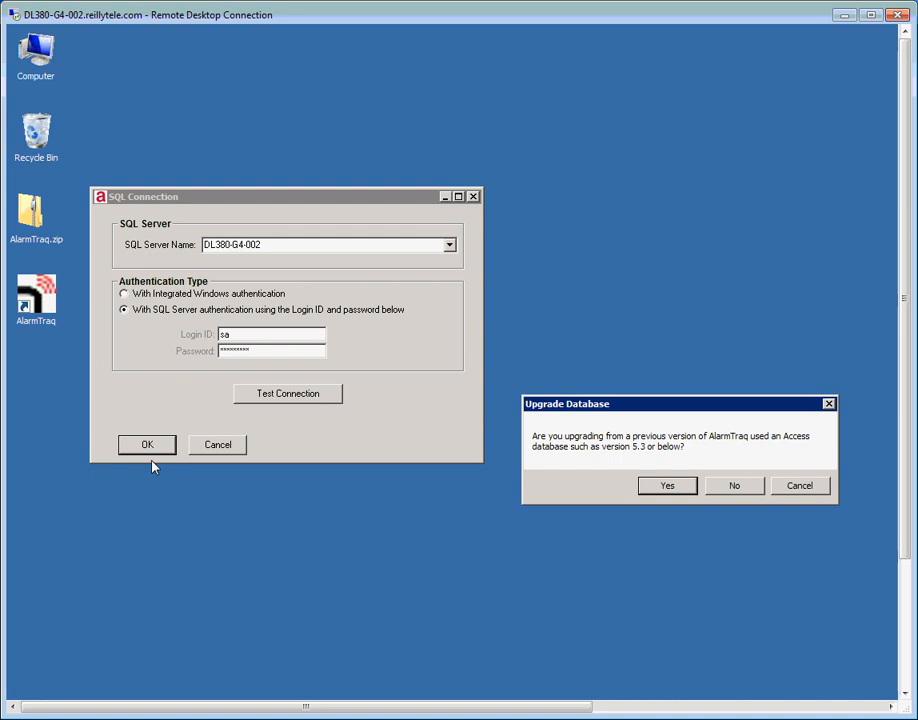
Decline the Access database upgrade and centre the AlarmTraq 7.3.57 main window
{"action": "left_click", "coordinate": [736, 487]}
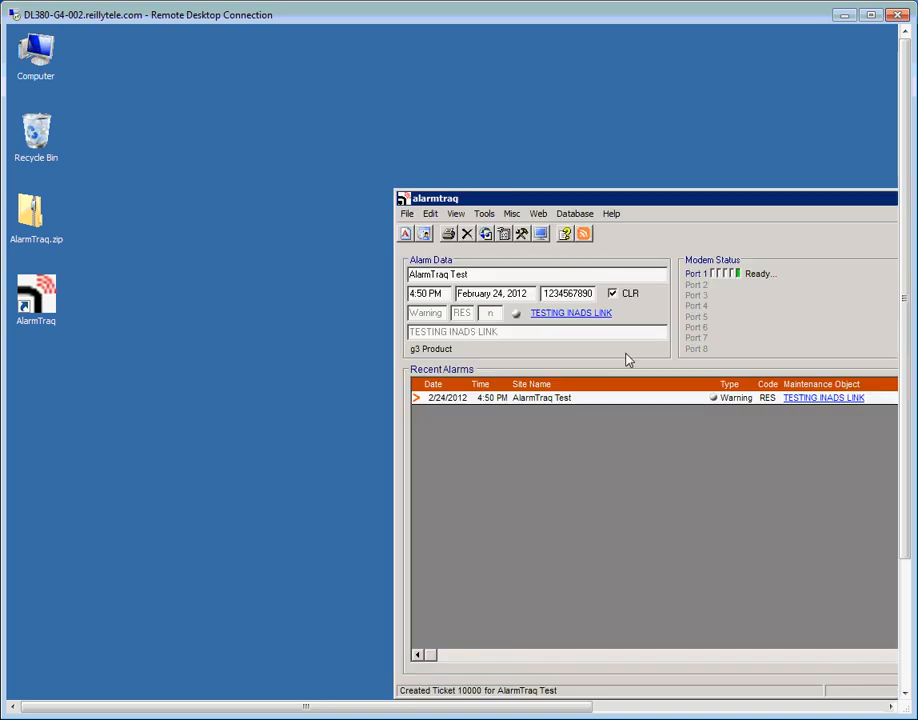
{"action": "left_click_drag", "start_coordinate": [586, 202], "coordinate": [407, 112]}
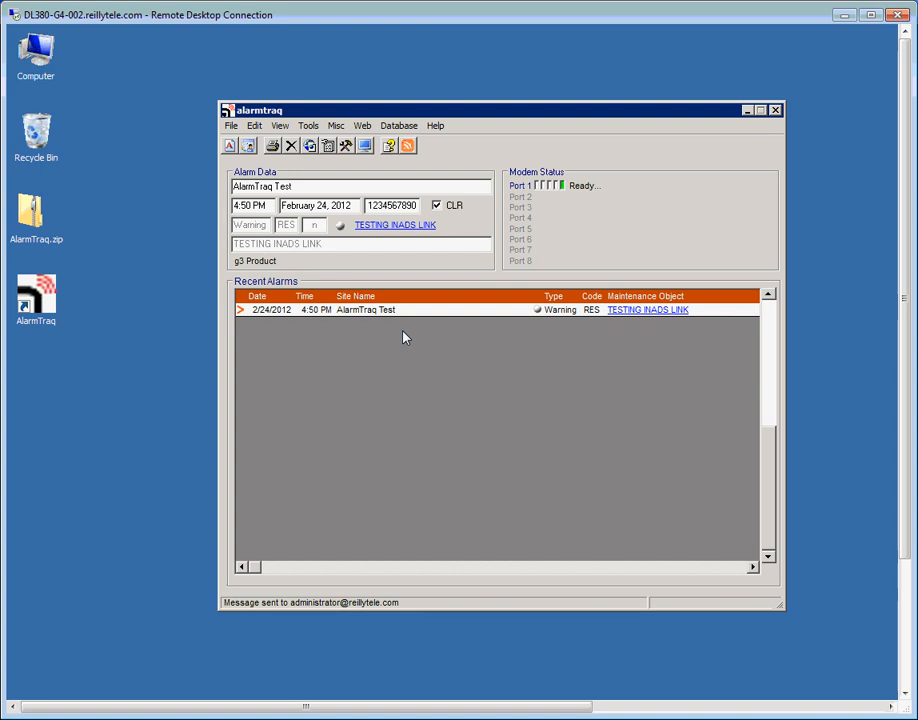
{"action": "left_click", "coordinate": [255, 126]}
{"action": "left_click", "coordinate": [280, 157]}
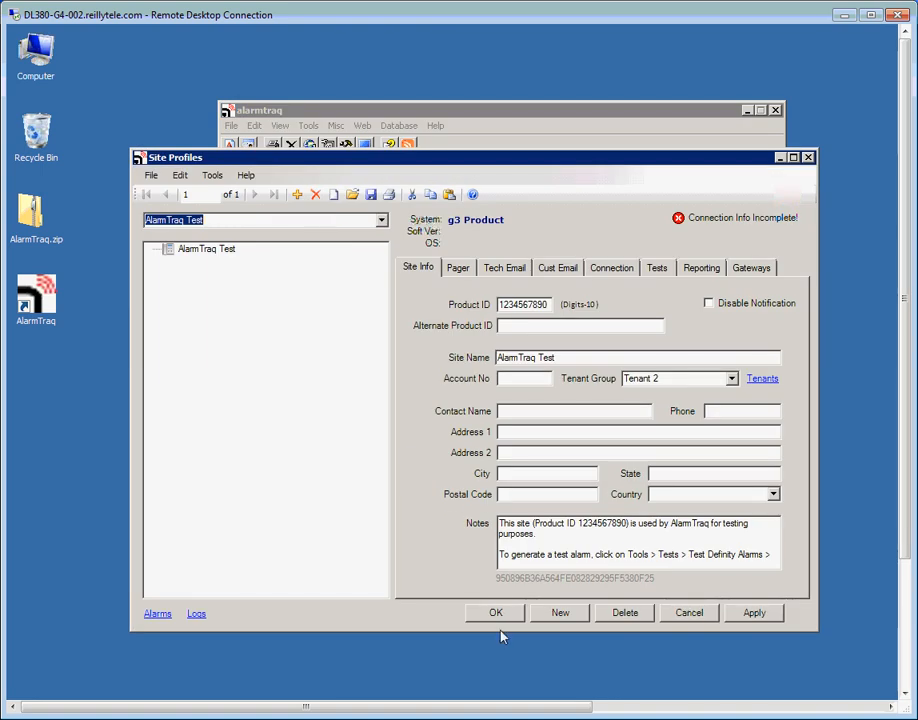
{"action": "left_click", "coordinate": [498, 616]}
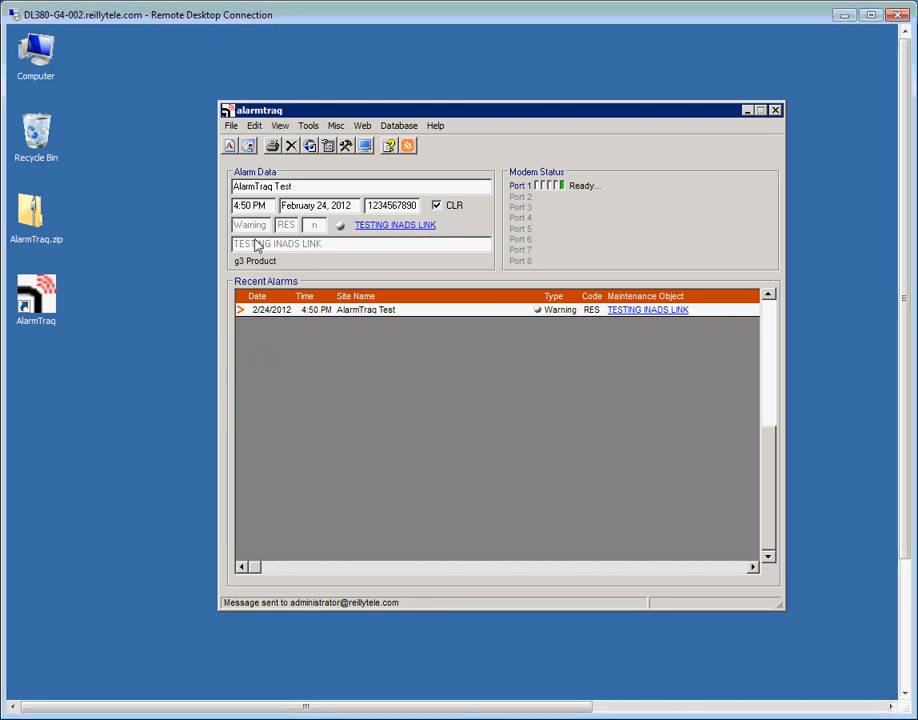
Leave Port 1 set to None in System-Wide Options and accept
{"action": "left_click", "coordinate": [256, 126]}
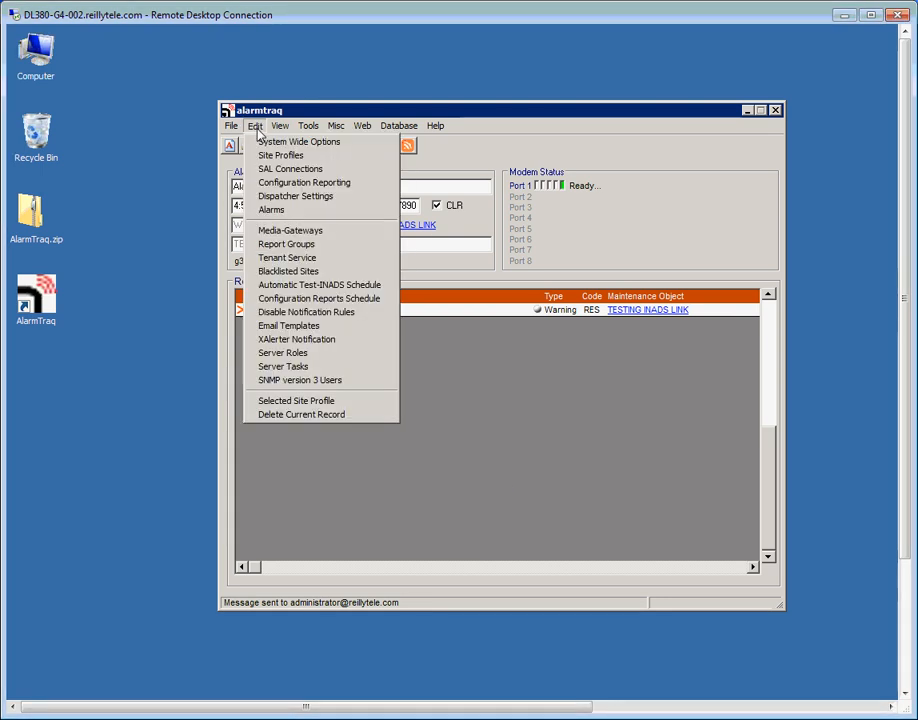
{"action": "left_click", "coordinate": [270, 145]}
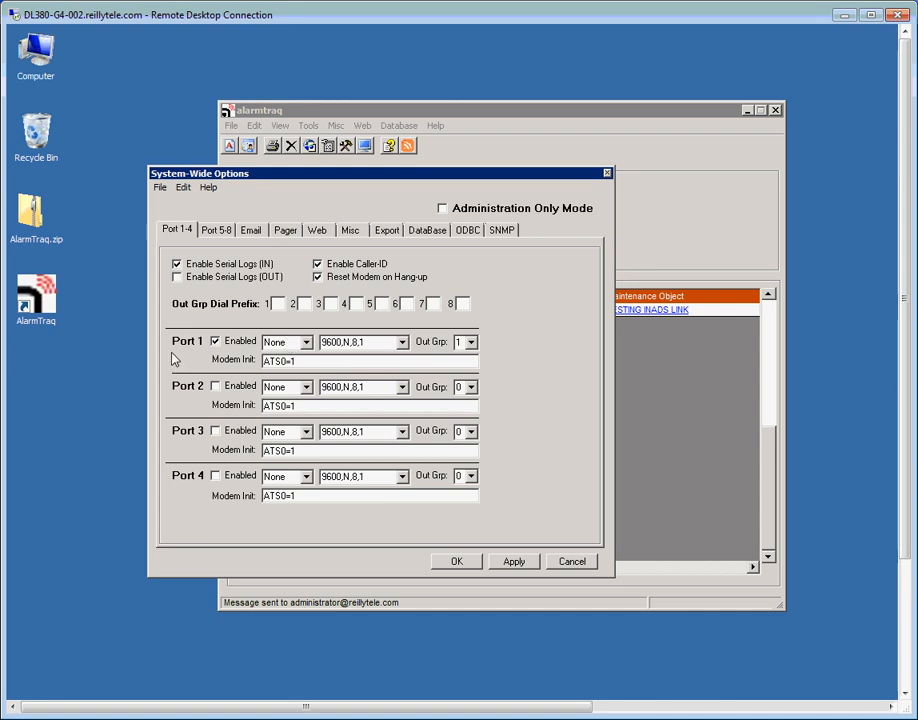
{"action": "left_click", "coordinate": [306, 343]}
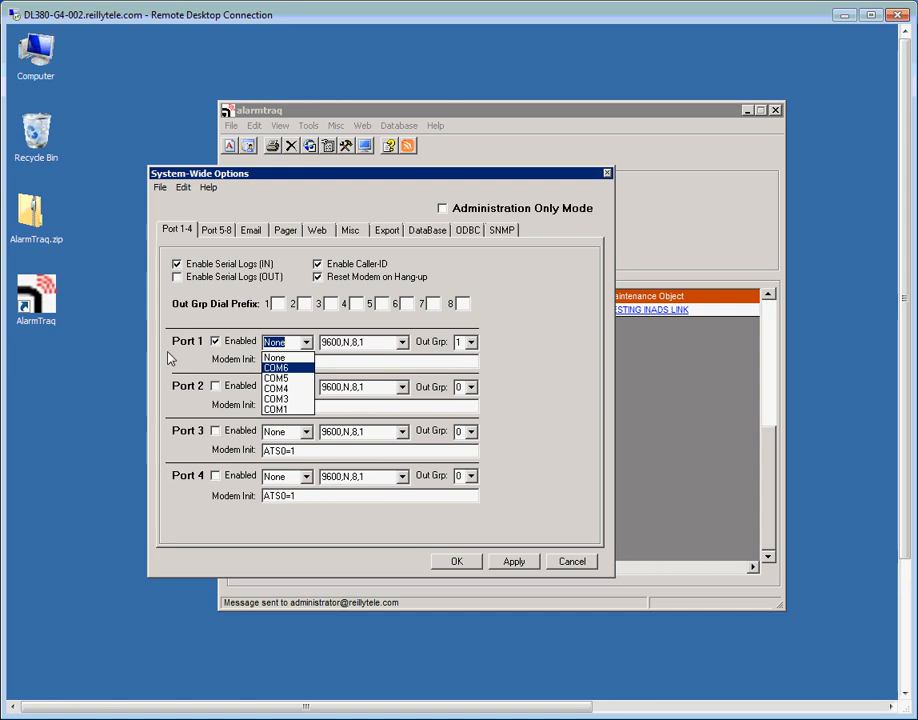
{"action": "left_click", "coordinate": [502, 368]}
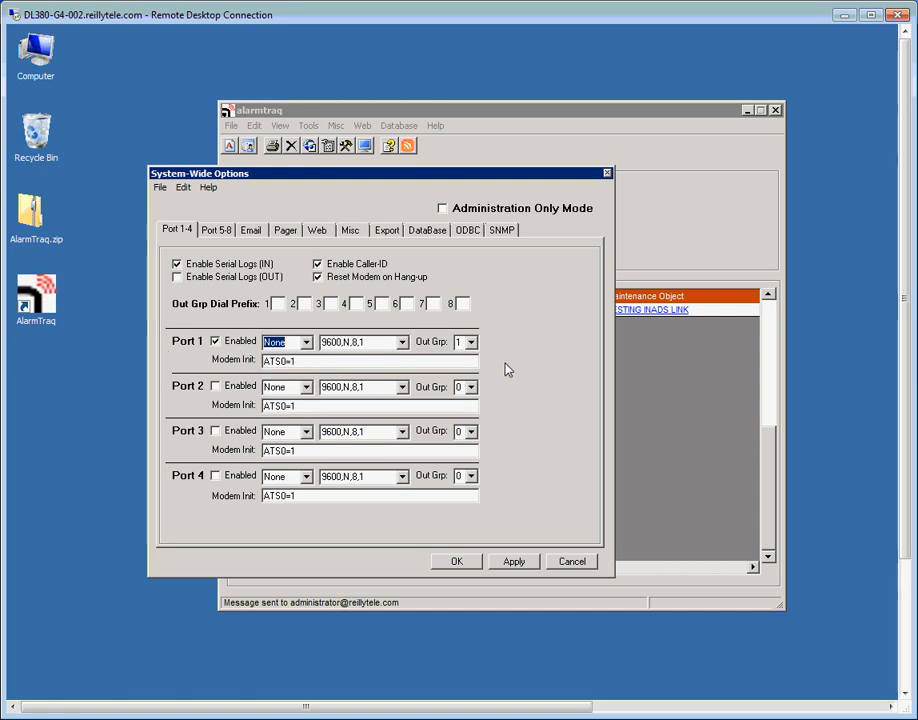
{"action": "left_click", "coordinate": [456, 562]}
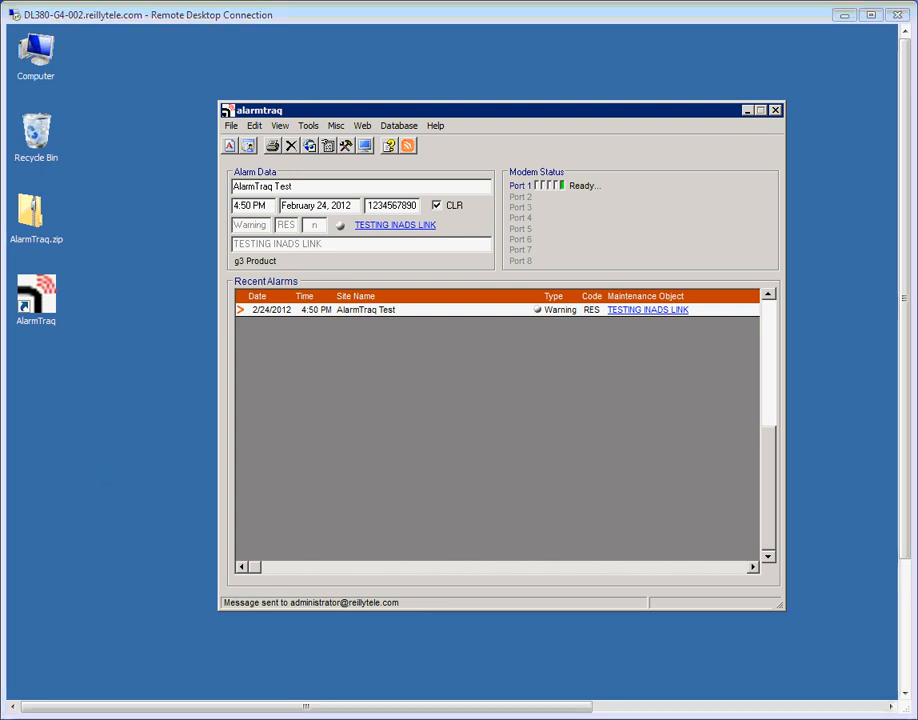
Reopen System-Wide Options on the Email settings
{"action": "left_click", "coordinate": [254, 126]}
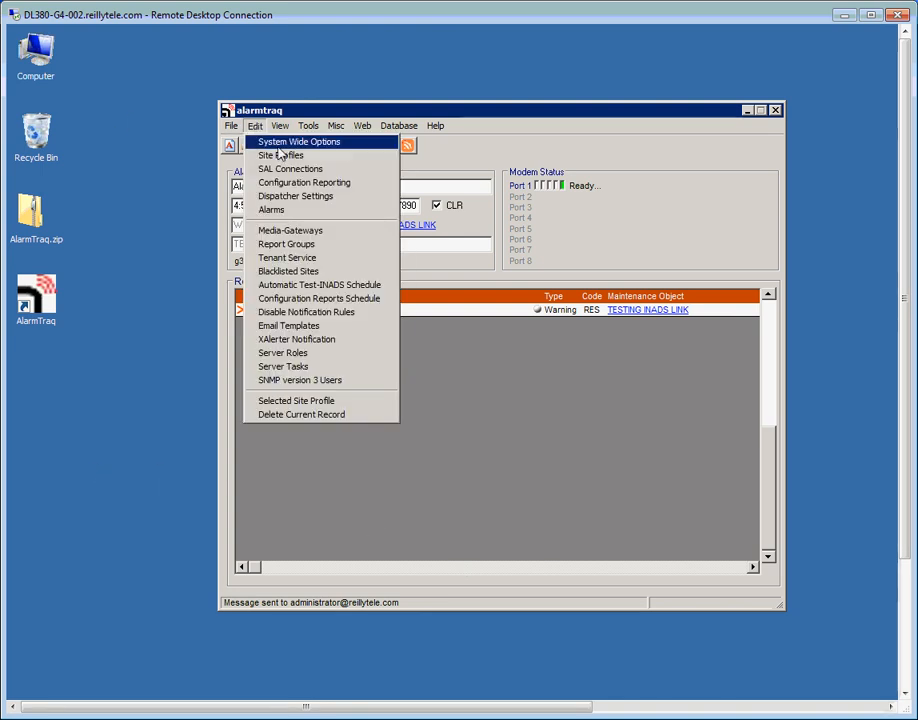
{"action": "left_click", "coordinate": [280, 147]}
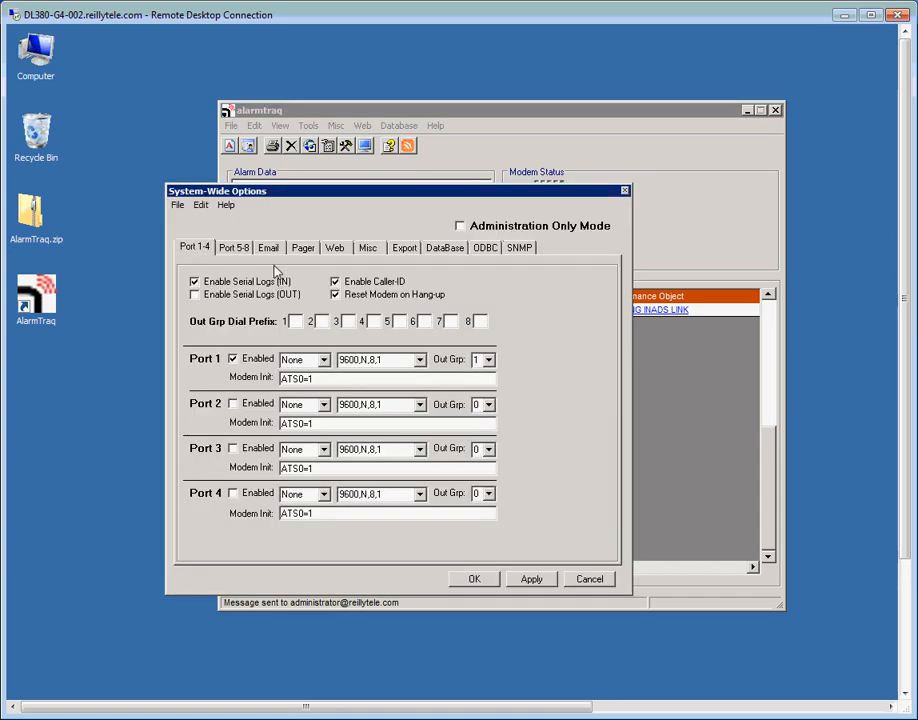
{"action": "left_click", "coordinate": [268, 247]}
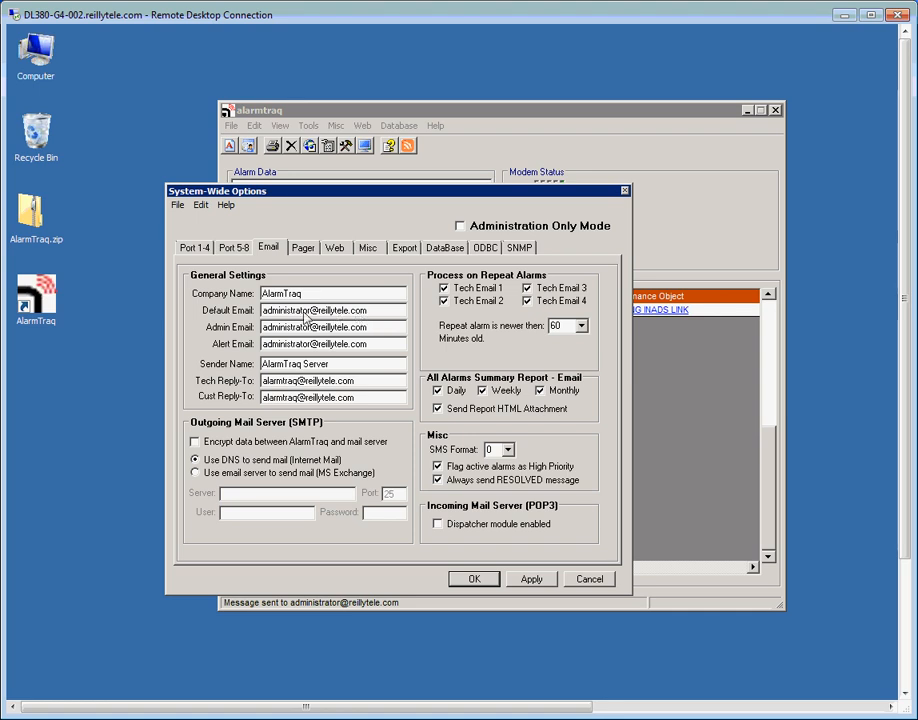
Replace the Company Name with ABC Communications
{"action": "left_click_drag", "start_coordinate": [375, 311], "coordinate": [37, 325]}
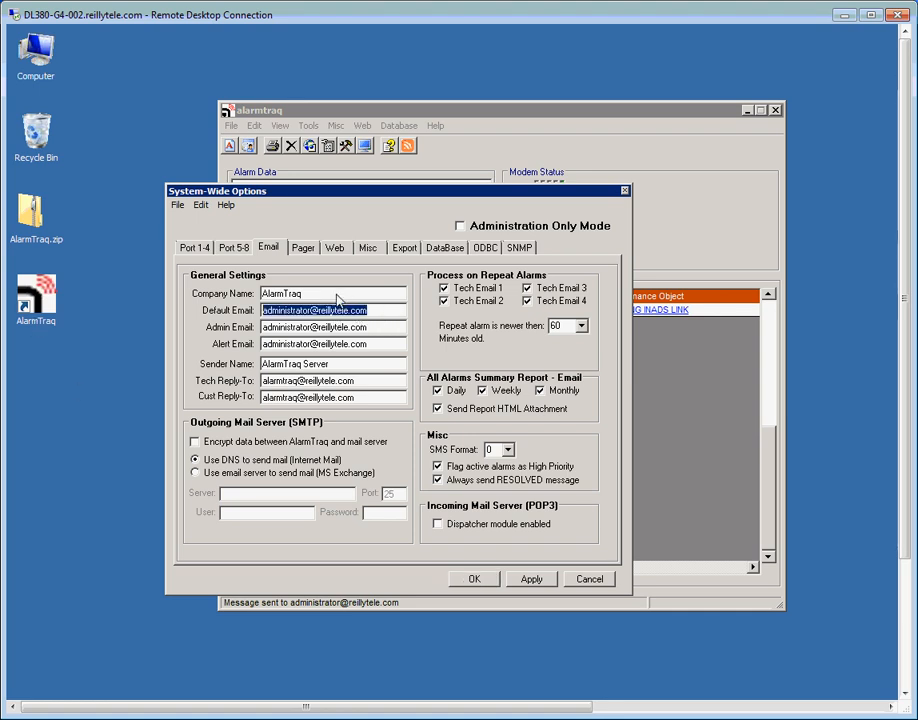
{"action": "left_click_drag", "start_coordinate": [337, 296], "coordinate": [90, 311]}
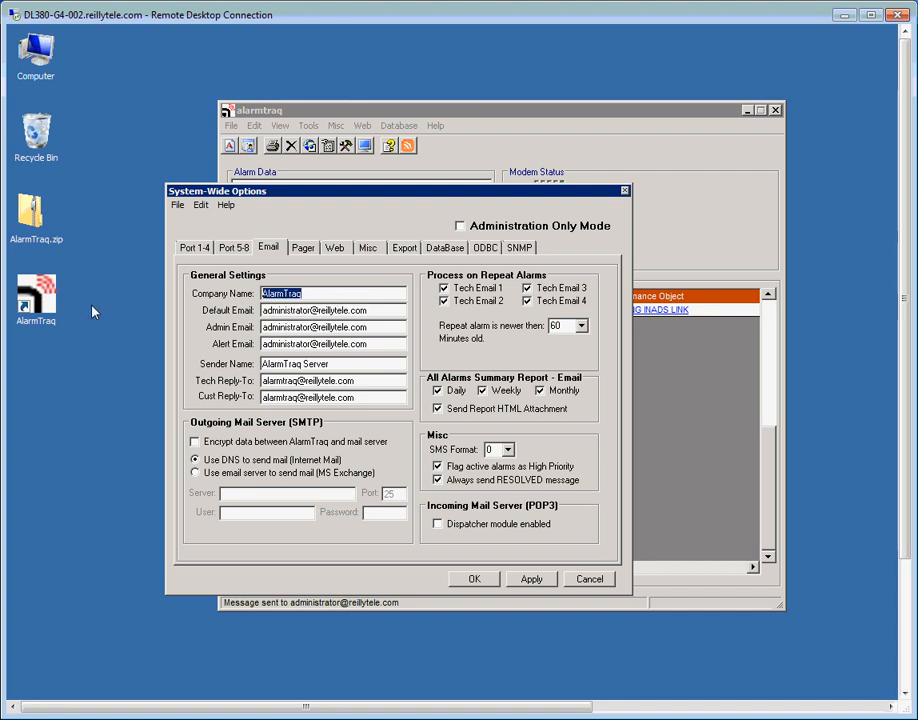
{"action": "type", "text": "A"}
{"action": "key", "text": "BackSpace"}
{"action": "key", "text": "BackSpace"}
{"action": "key", "text": "BackSpace"}
{"action": "key", "text": "BackSpace"}
{"action": "type", "text": "ABC Communica"}
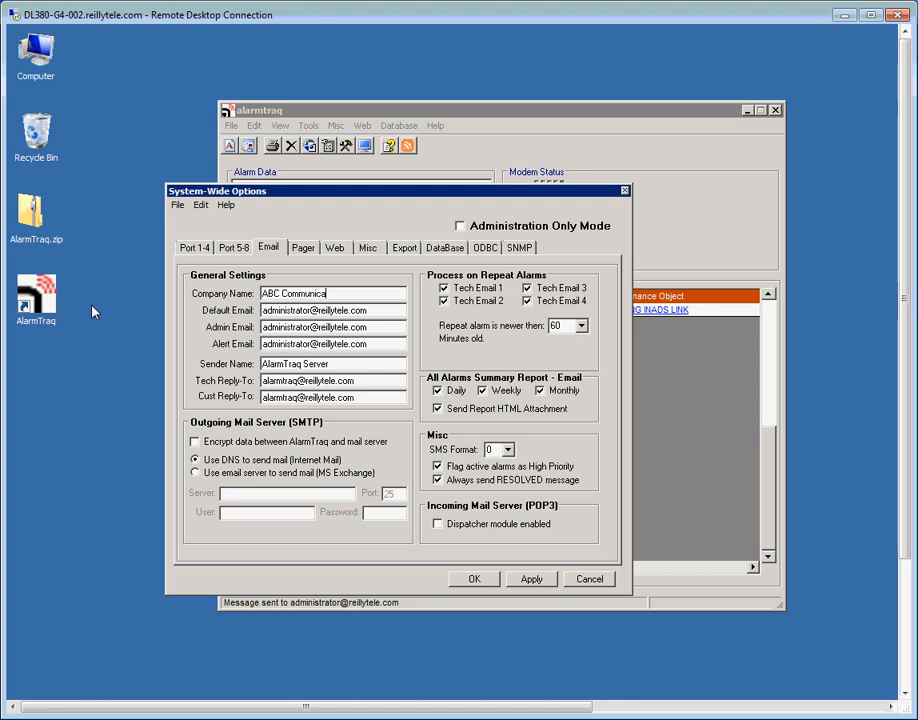
{"action": "type", "text": "tions"}
Enter the new contact e-mail address as Default Email and copy it
{"action": "double_click", "coordinate": [356, 312]}
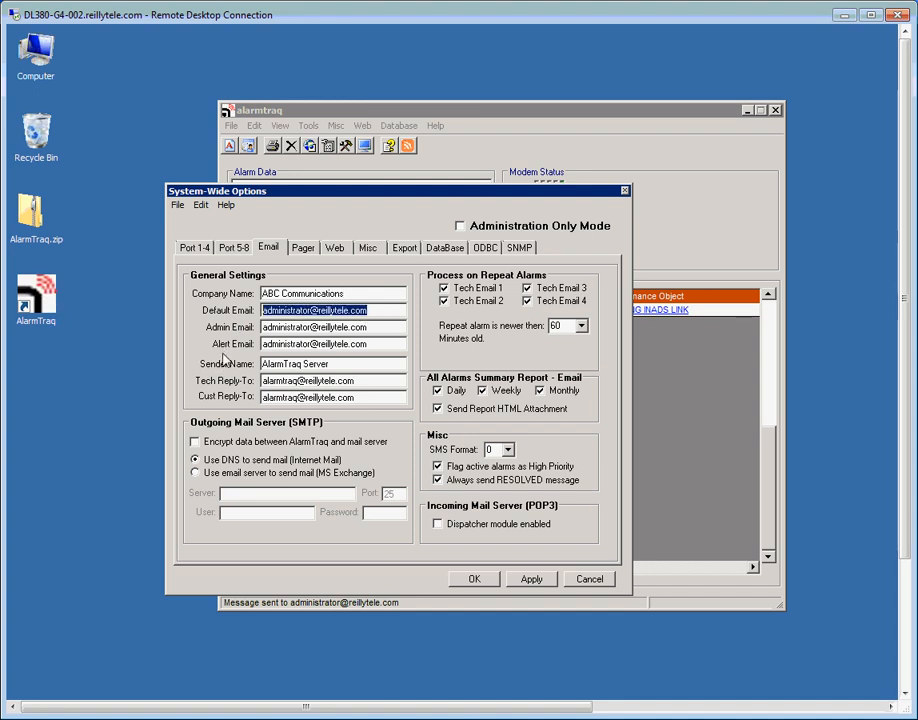
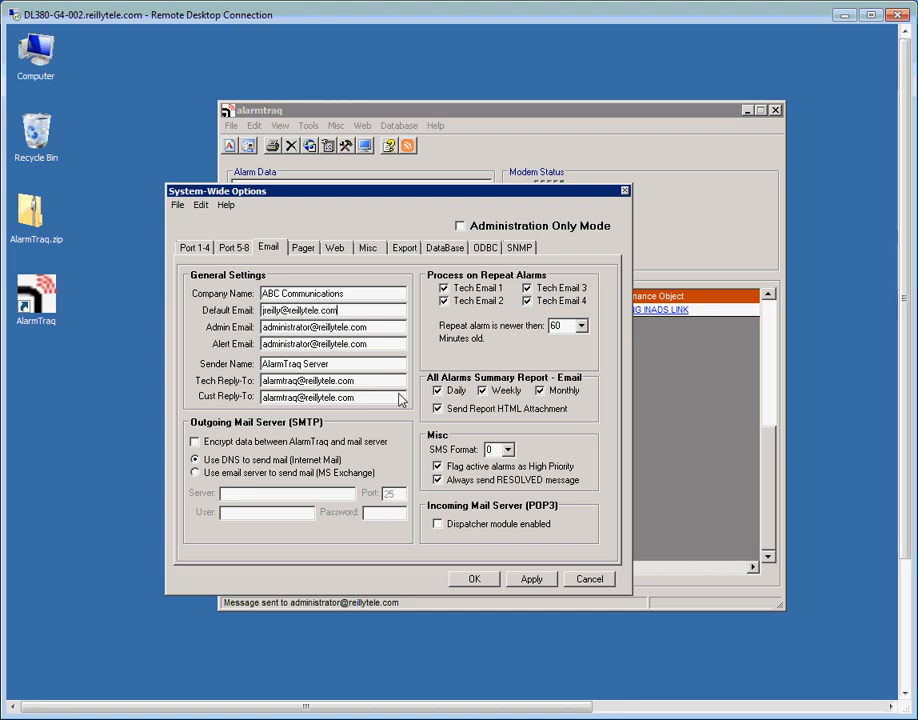
{"action": "left_click_drag", "start_coordinate": [340, 311], "coordinate": [195, 313]}
{"action": "right_click", "coordinate": [316, 311]}
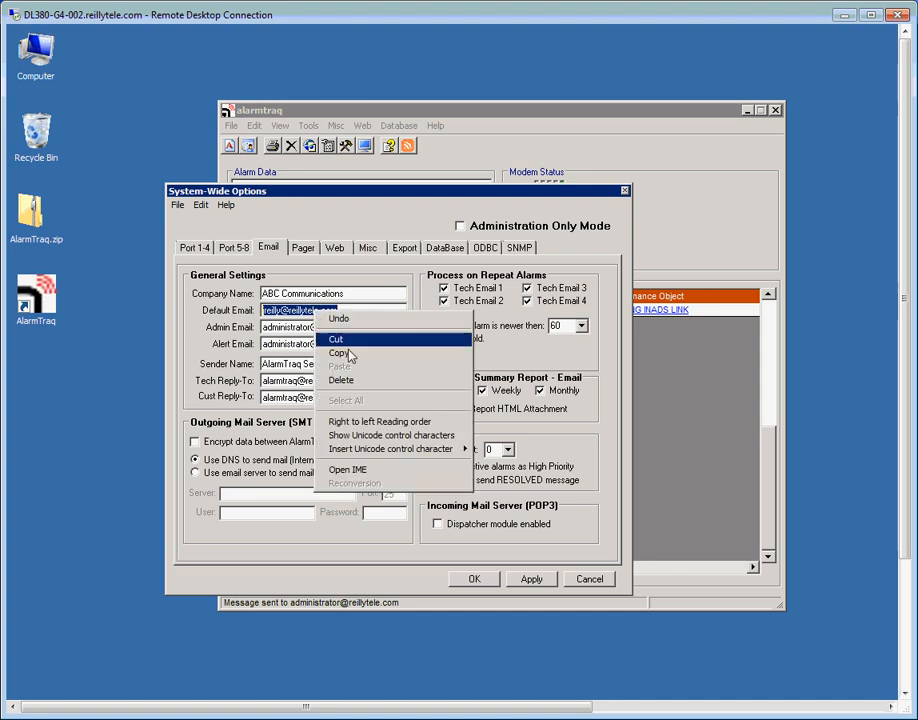
{"action": "left_click", "coordinate": [354, 356]}
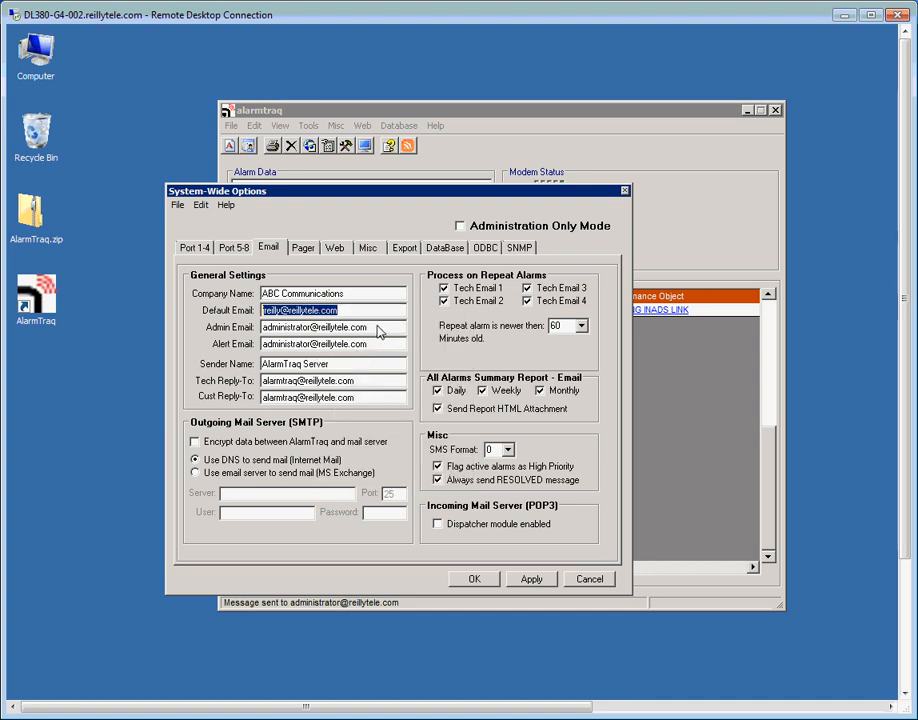
Paste that address into Admin Email and Alert Email, then save the options
{"action": "double_click", "coordinate": [378, 333]}
{"action": "right_click", "coordinate": [325, 328]}
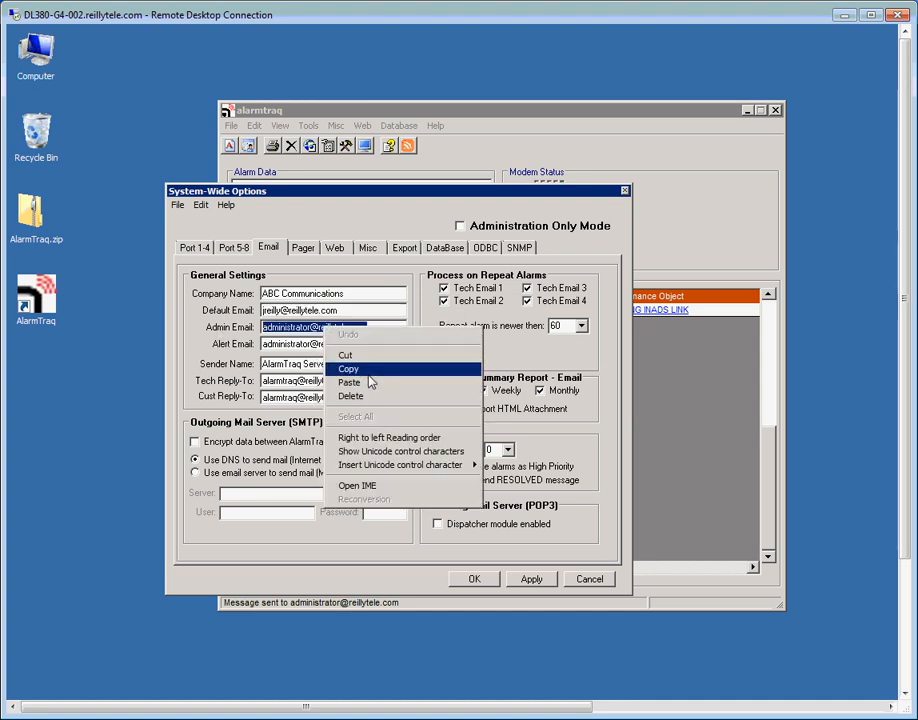
{"action": "left_click", "coordinate": [350, 382]}
{"action": "double_click", "coordinate": [295, 347]}
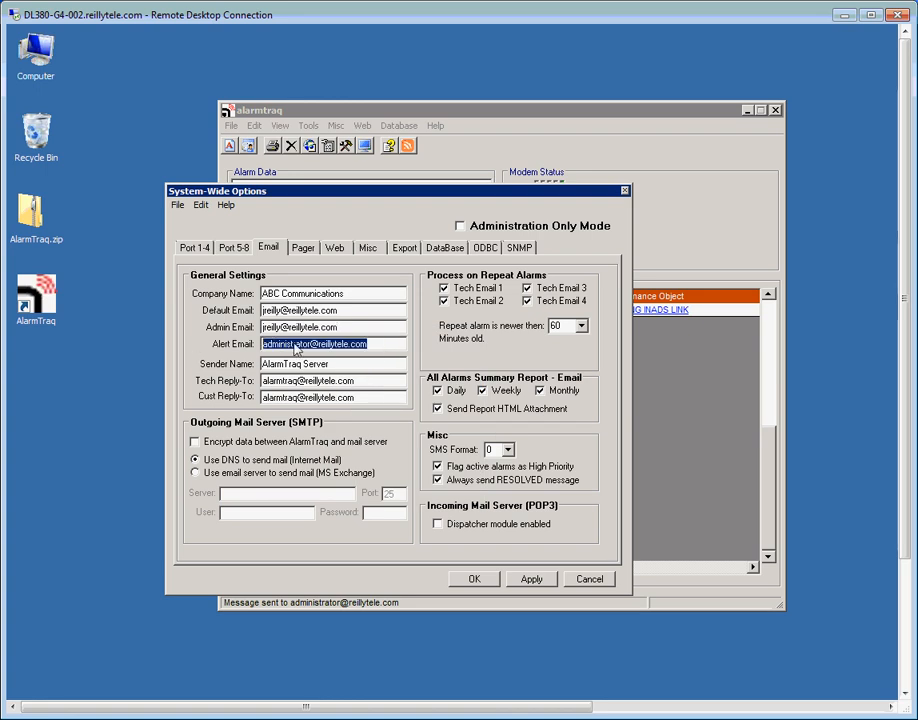
{"action": "right_click", "coordinate": [295, 347]}
{"action": "left_click", "coordinate": [362, 397]}
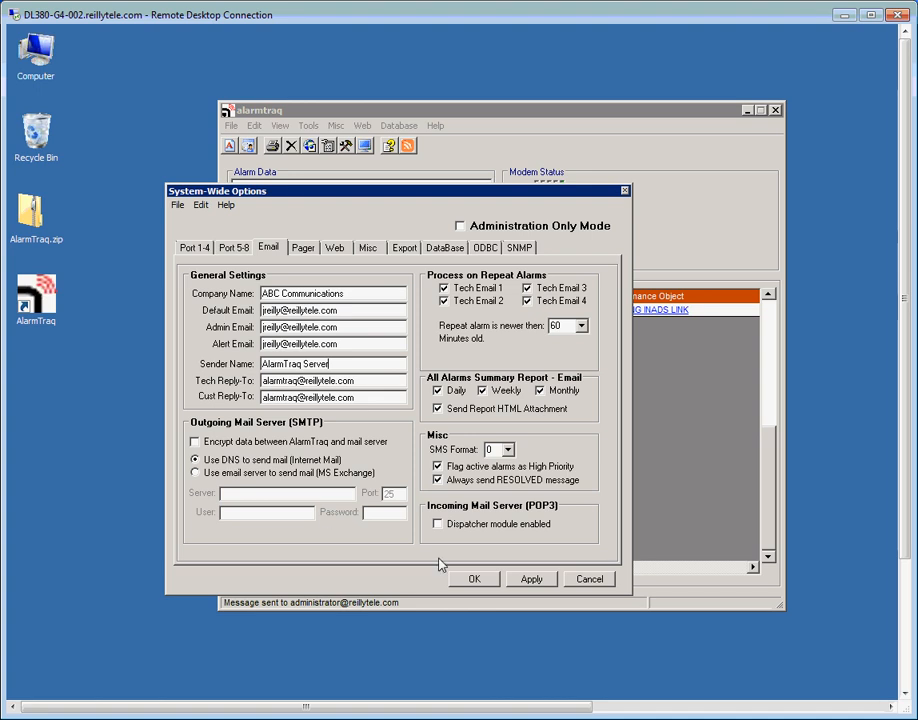
{"action": "left_click", "coordinate": [476, 581]}
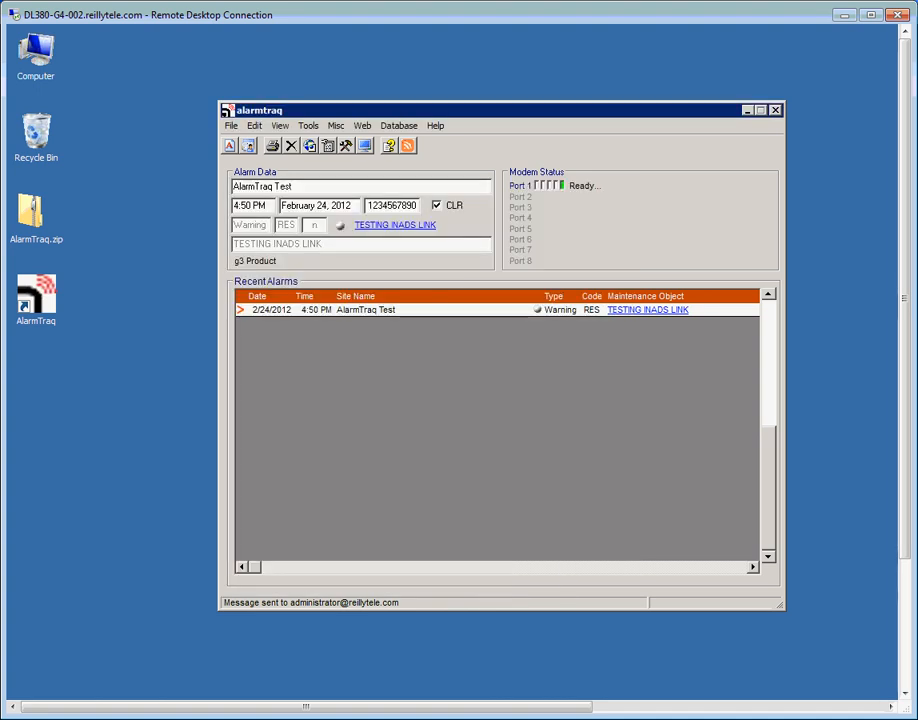
{"action": "left_click", "coordinate": [254, 125]}
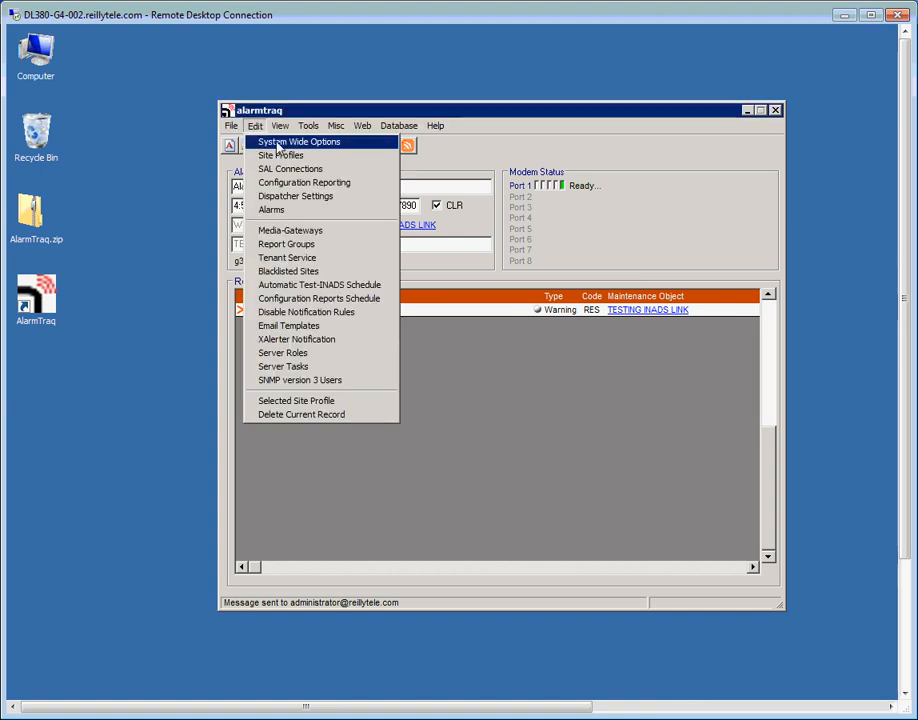
Show the SNMP tab of System Wide Options, currently Manager Type None with community 'public'
{"action": "left_click", "coordinate": [278, 143]}
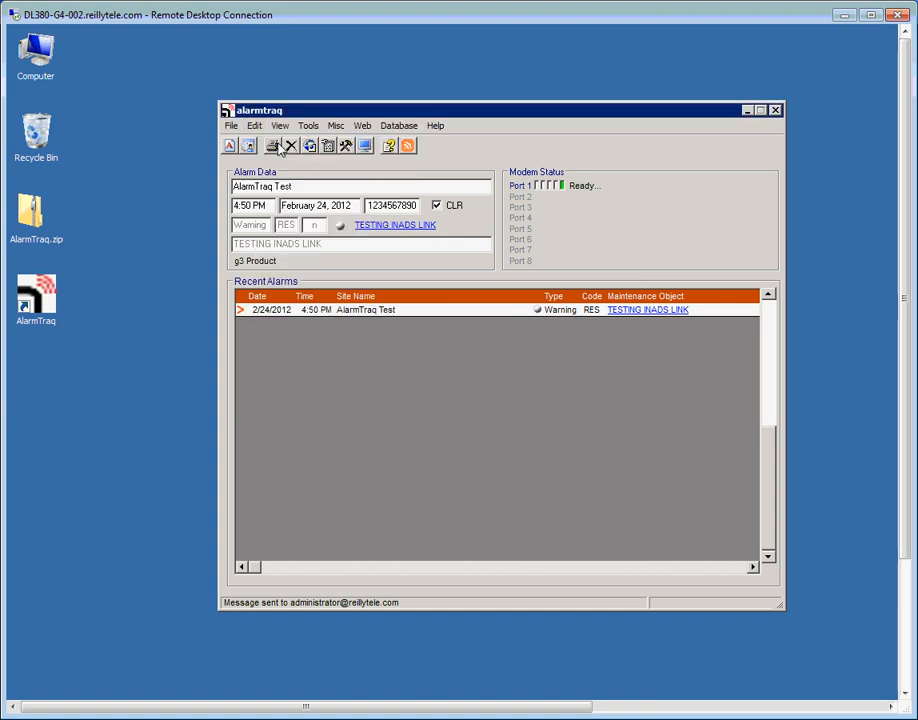
{"action": "left_click", "coordinate": [554, 284]}
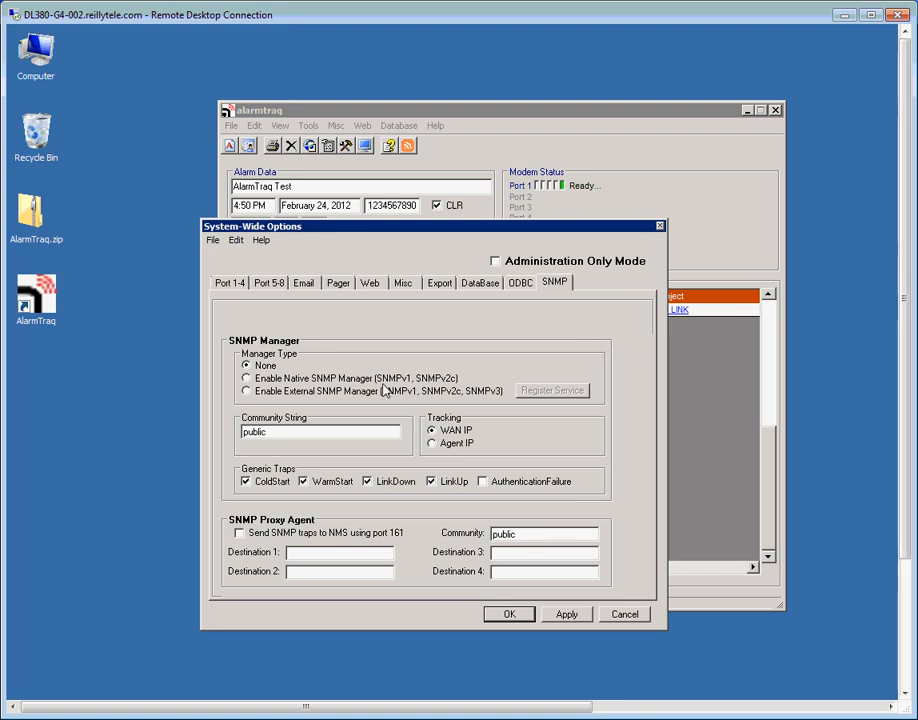
Select 'Enable Native SNMP Manager (SNMPv1, SNMPv2c)' as the SNMP Manager Type and save with OK
{"action": "left_click", "coordinate": [247, 379]}
{"action": "left_click", "coordinate": [505, 617]}
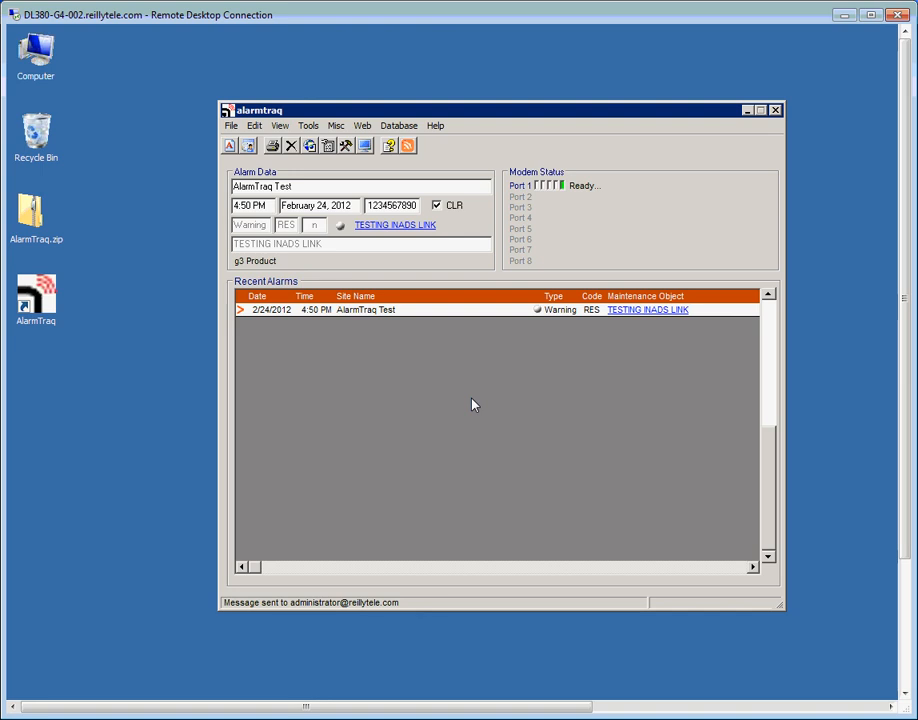
Close AlarmTraq, relaunch it from the desktop shortcut, and move its window fully on screen
{"action": "left_click", "coordinate": [775, 111]}
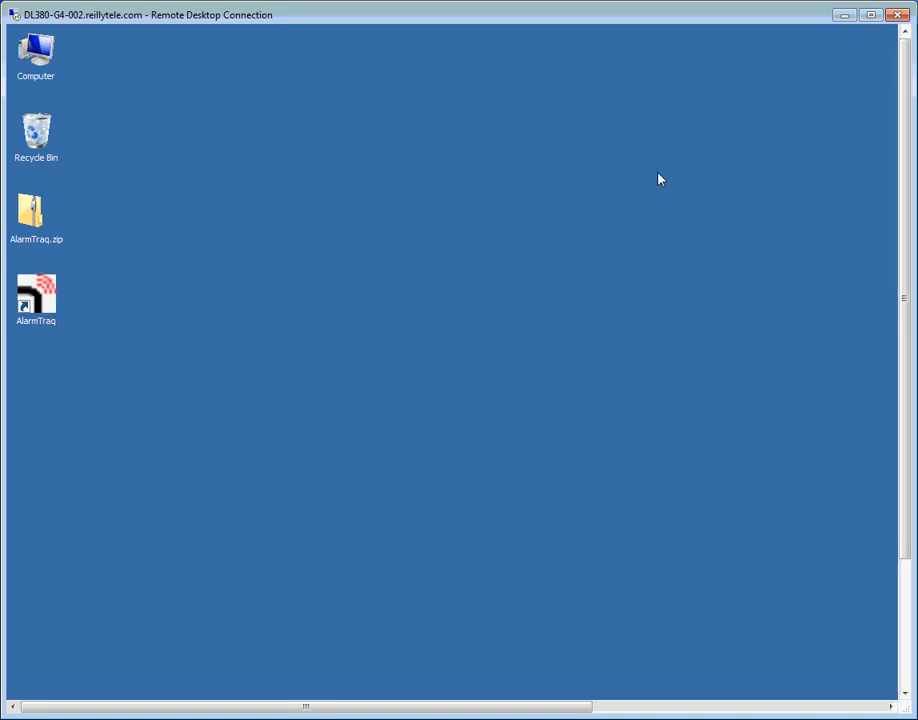
{"action": "double_click", "coordinate": [47, 297]}
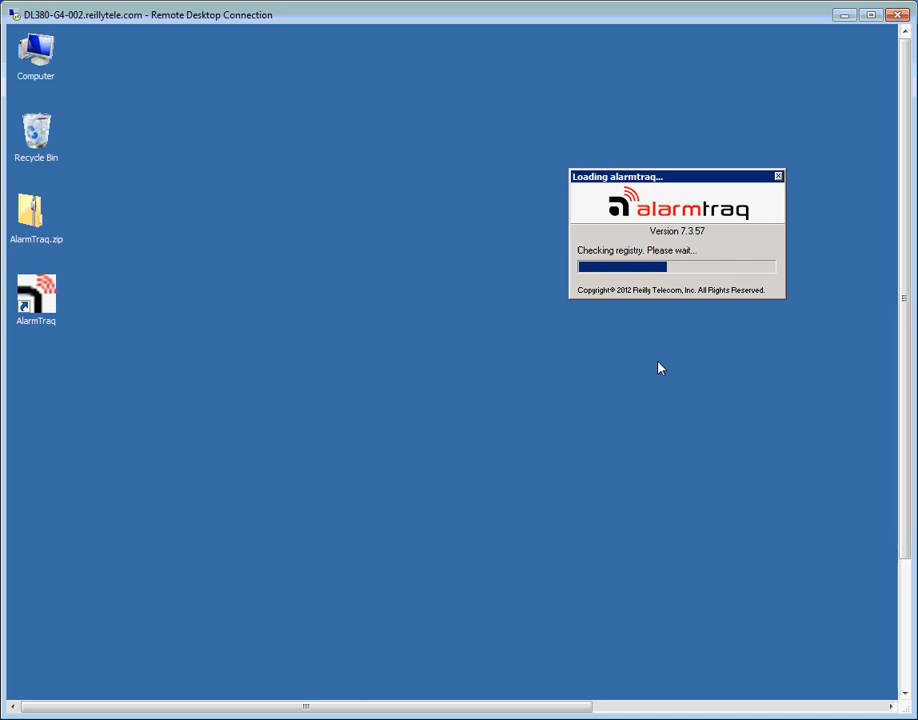
{"action": "left_click_drag", "start_coordinate": [642, 204], "coordinate": [463, 119]}
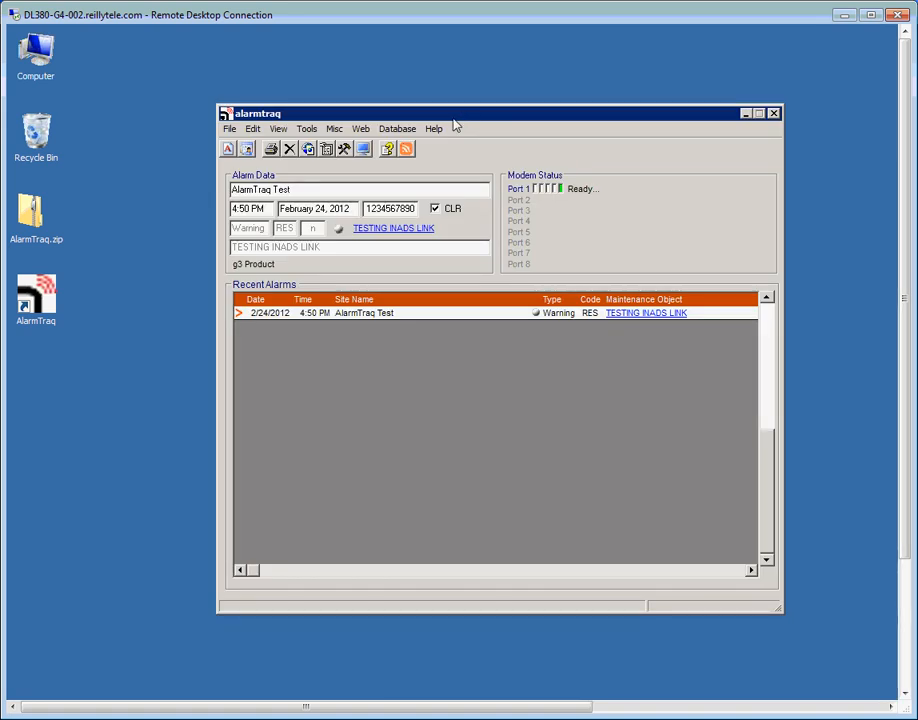
Open View > SNMP Trap Viewer and scroll to the log's end showing port 162 listening
{"action": "left_click", "coordinate": [281, 130]}
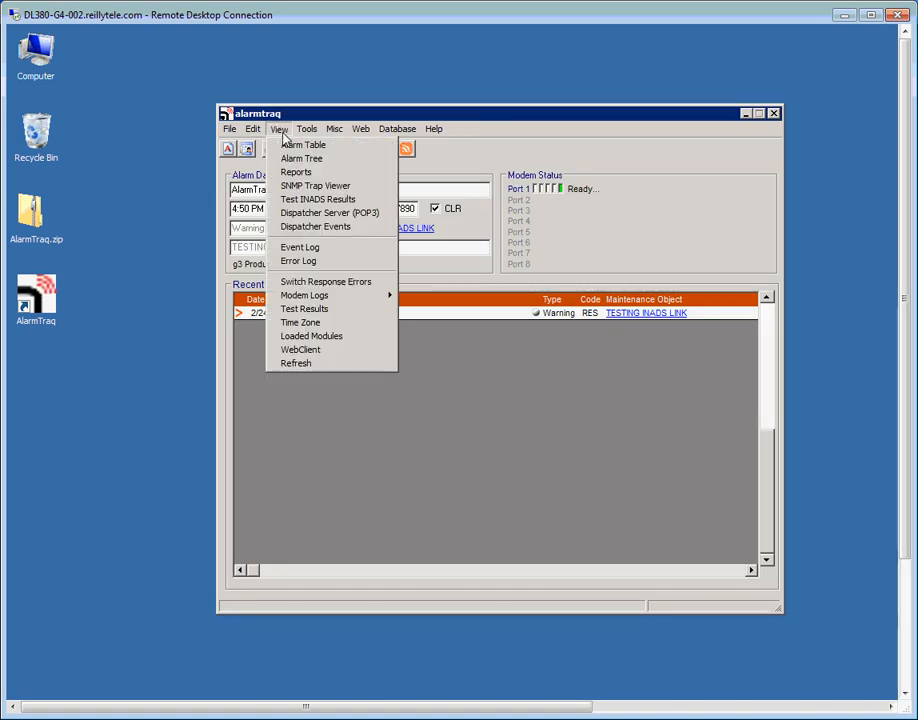
{"action": "left_click", "coordinate": [296, 188]}
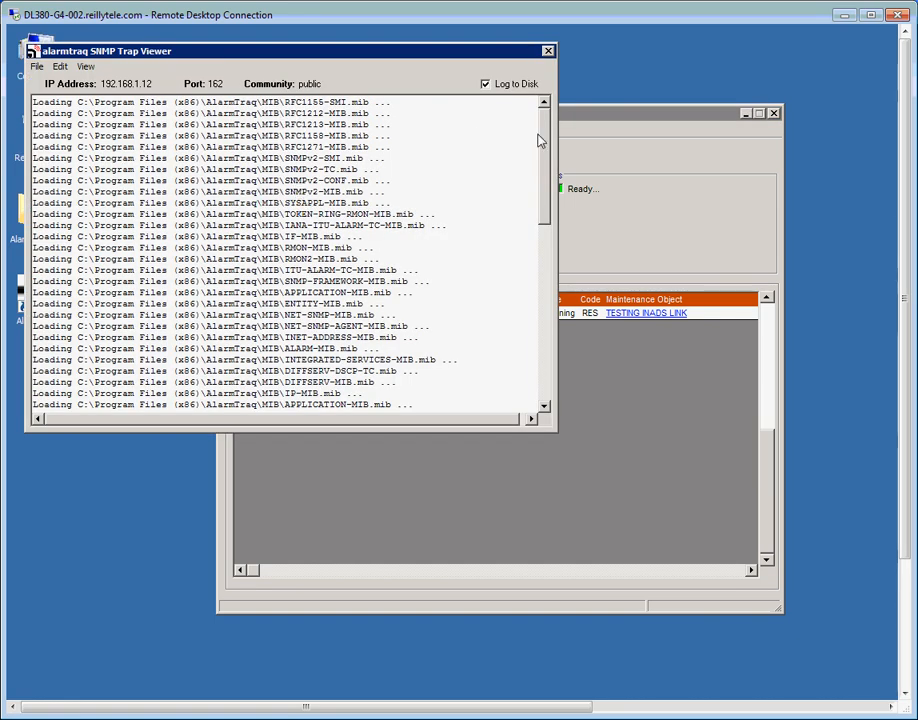
{"action": "left_click_drag", "start_coordinate": [538, 140], "coordinate": [547, 258]}
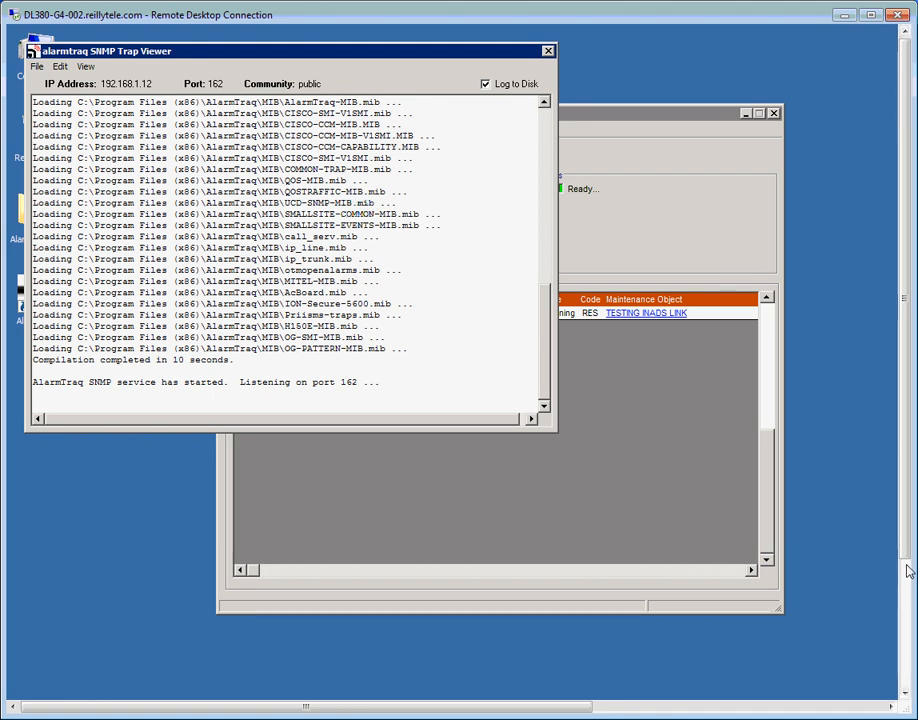
{"action": "left_click_drag", "start_coordinate": [904, 543], "coordinate": [904, 660]}
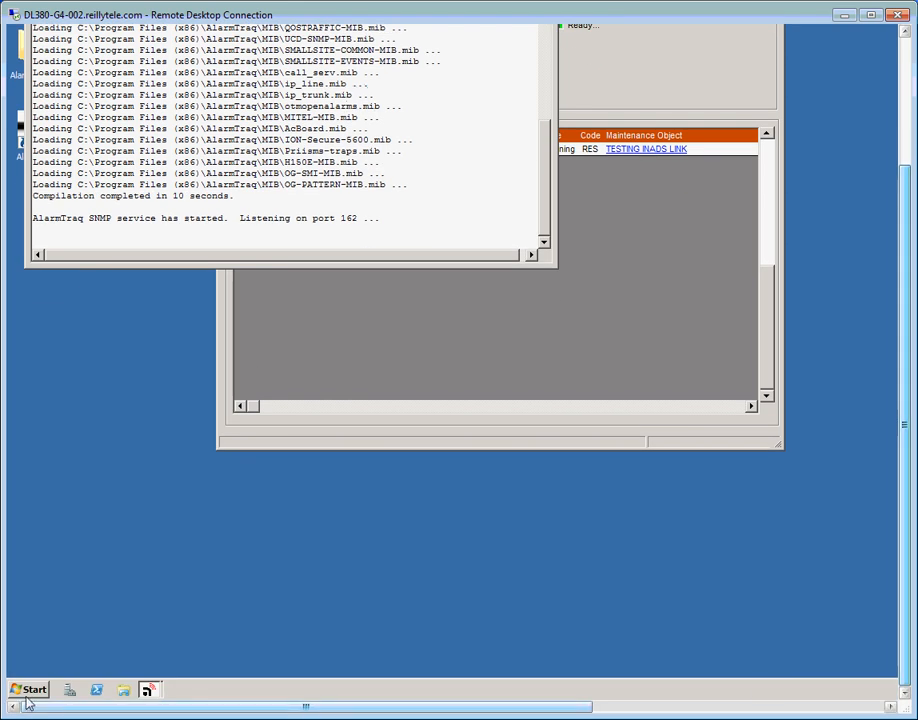
Open a Command Prompt by running cmd from Start > Run
{"action": "left_click", "coordinate": [31, 690]}
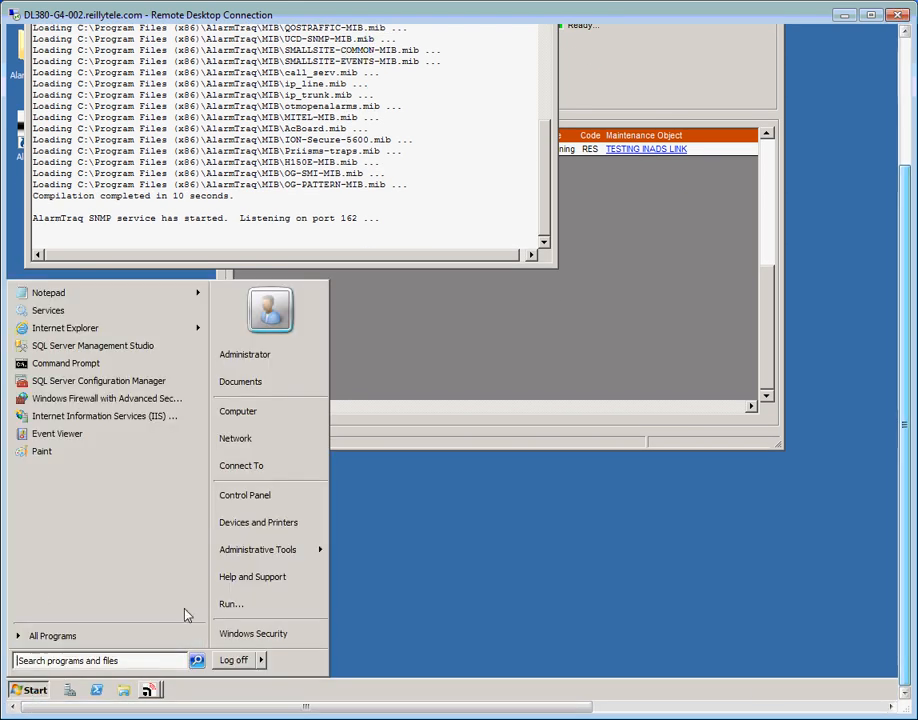
{"action": "left_click", "coordinate": [231, 604]}
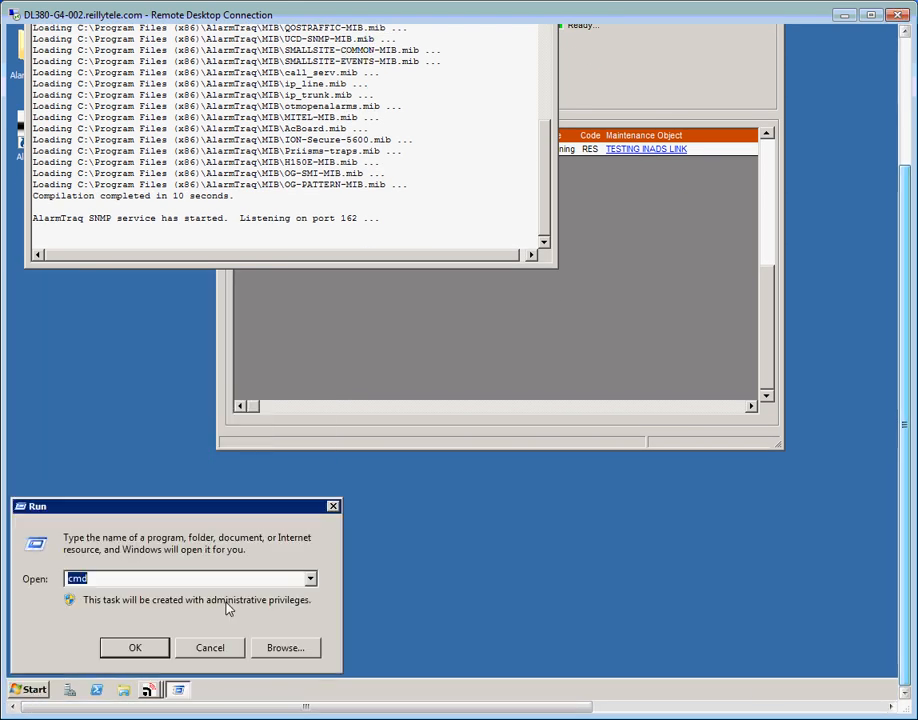
{"action": "left_click", "coordinate": [147, 651]}
{"action": "left_click_drag", "start_coordinate": [905, 385], "coordinate": [897, 190]}
Telnet to 192.168.1.30 and move the Telnet window aside to uncover the trap log
{"action": "type", "text": "t"}
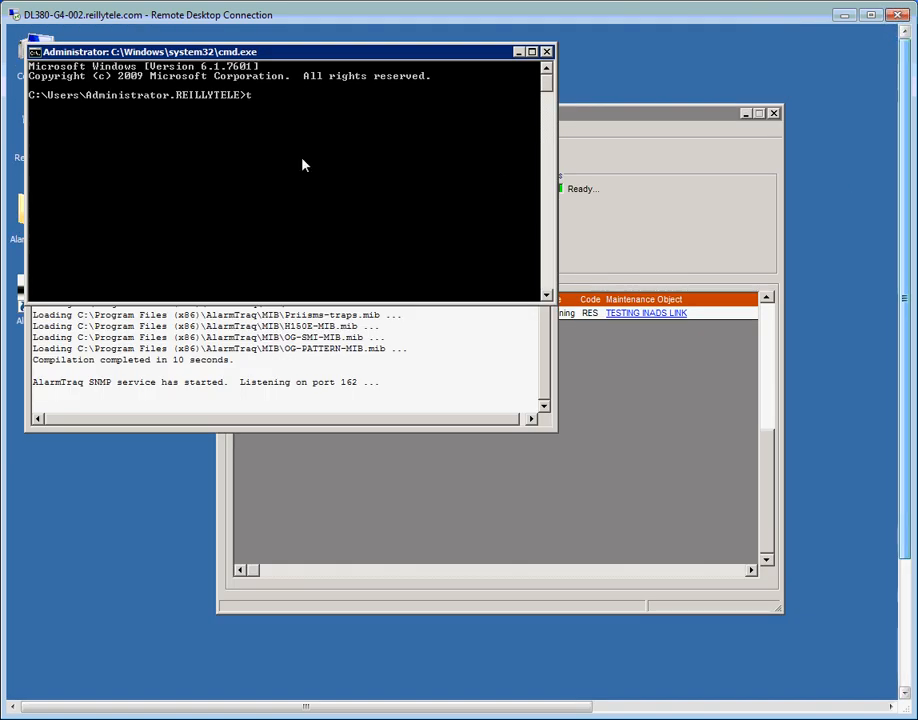
{"action": "type", "text": "elnet 192.1"}
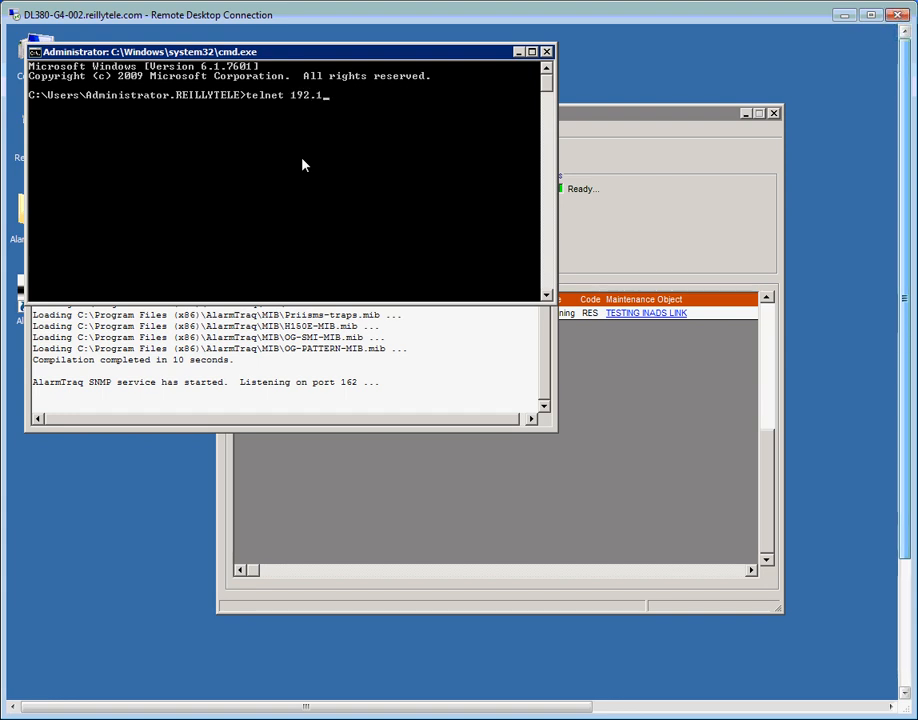
{"action": "type", "text": "68.1.30"}
{"action": "key", "text": "Return"}
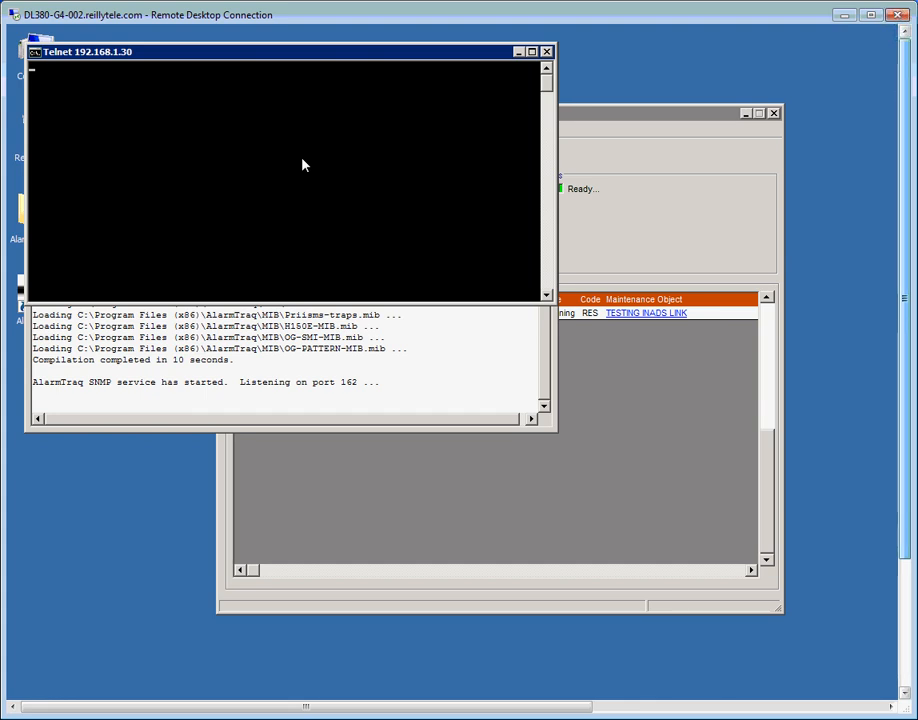
{"action": "left_click_drag", "start_coordinate": [296, 61], "coordinate": [616, 369]}
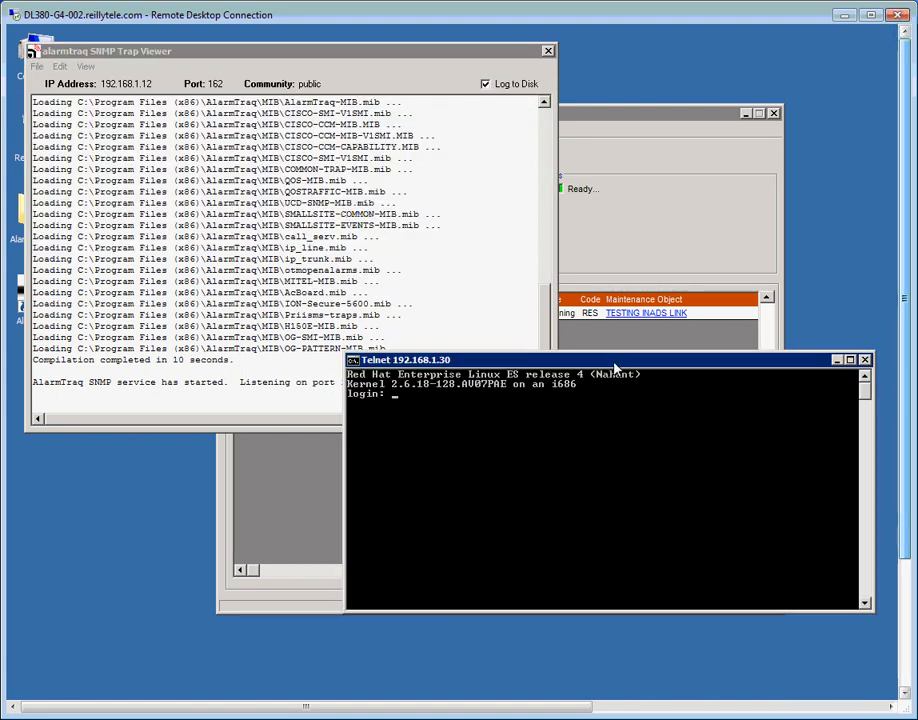
Log in to the CM as dadmin, accept the vt100 terminal type, and run testinads
{"action": "type", "text": "dadmin"}
{"action": "key", "text": "Return"}
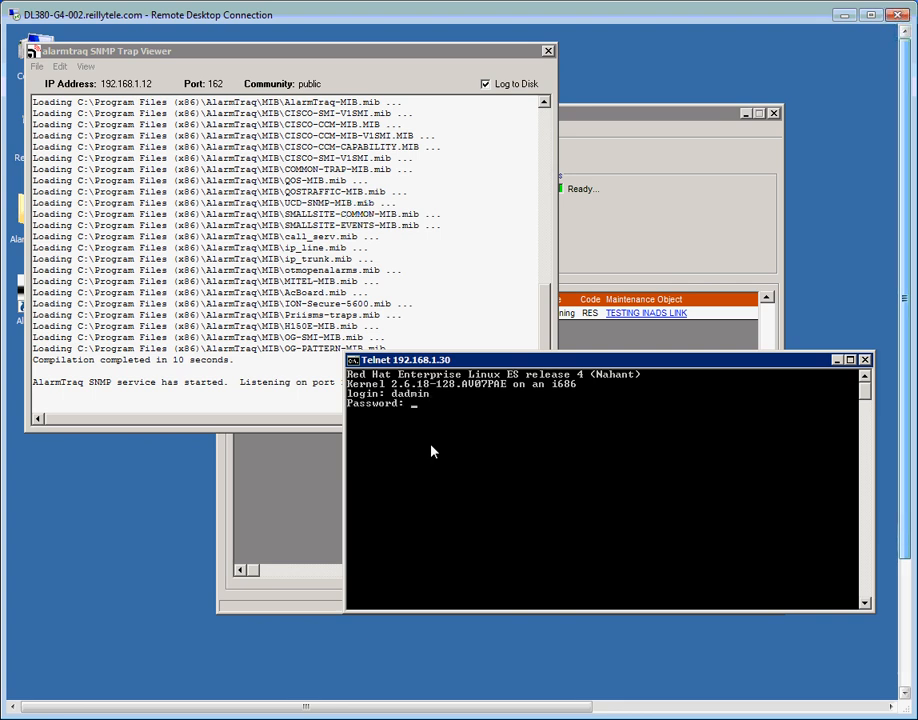
{"action": "key", "text": "Return"}
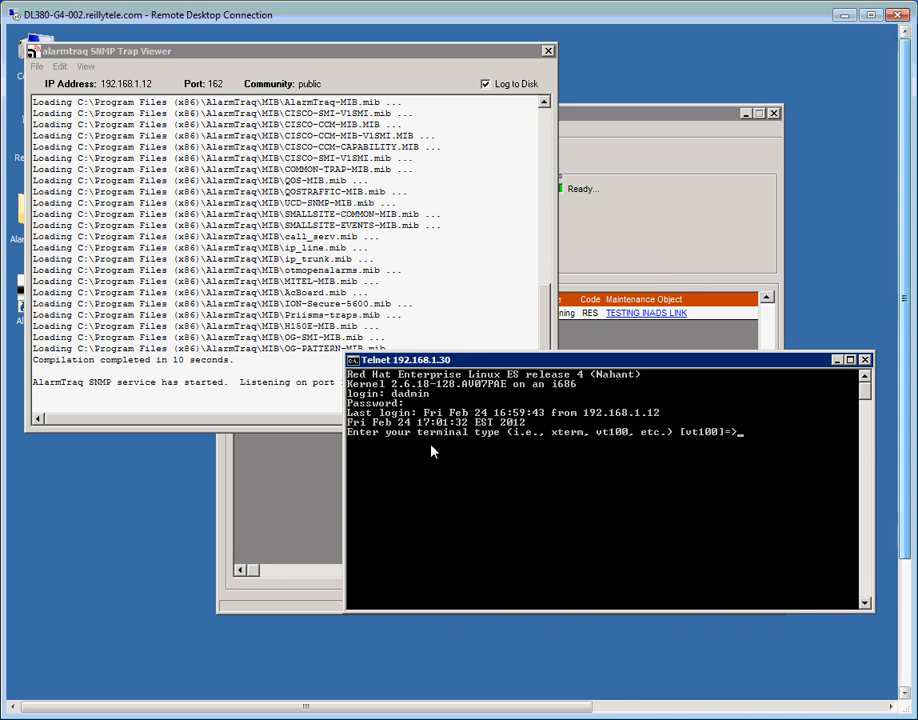
{"action": "key", "text": "Return"}
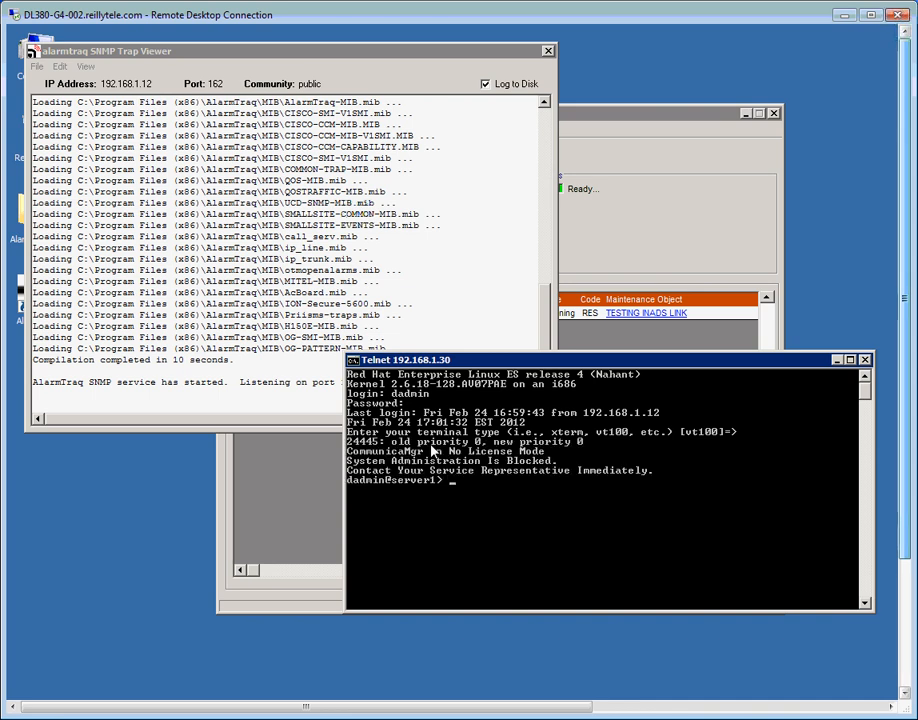
{"action": "type", "text": "testinads"}
{"action": "key", "text": "Return"}
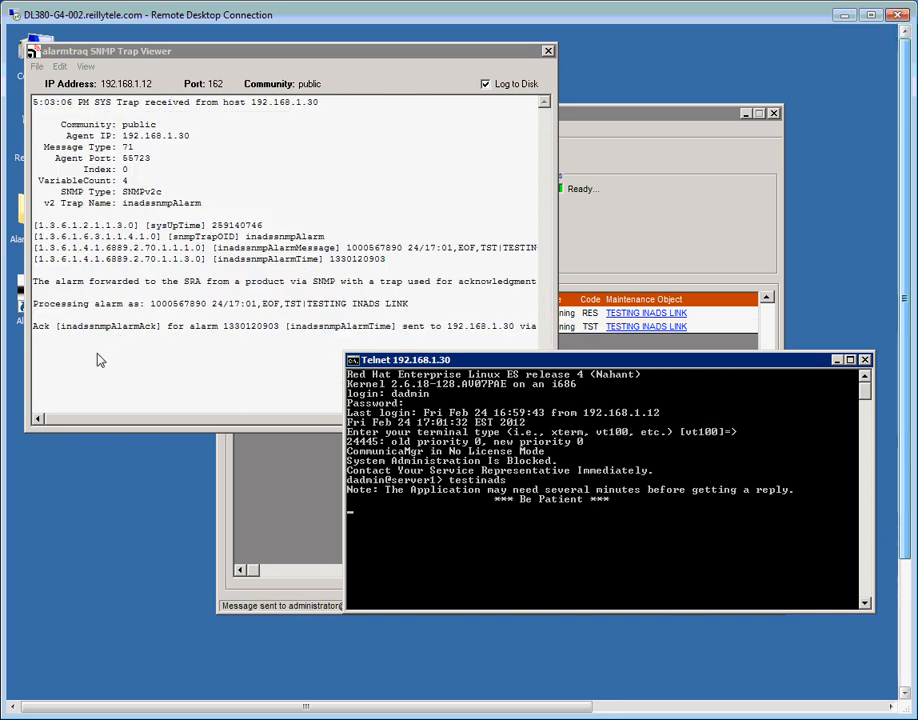
Bring the SNMP Trap Viewer forward to review the received INADS test trap
{"action": "left_click", "coordinate": [115, 420]}
{"action": "left_click_drag", "start_coordinate": [115, 420], "coordinate": [253, 433]}
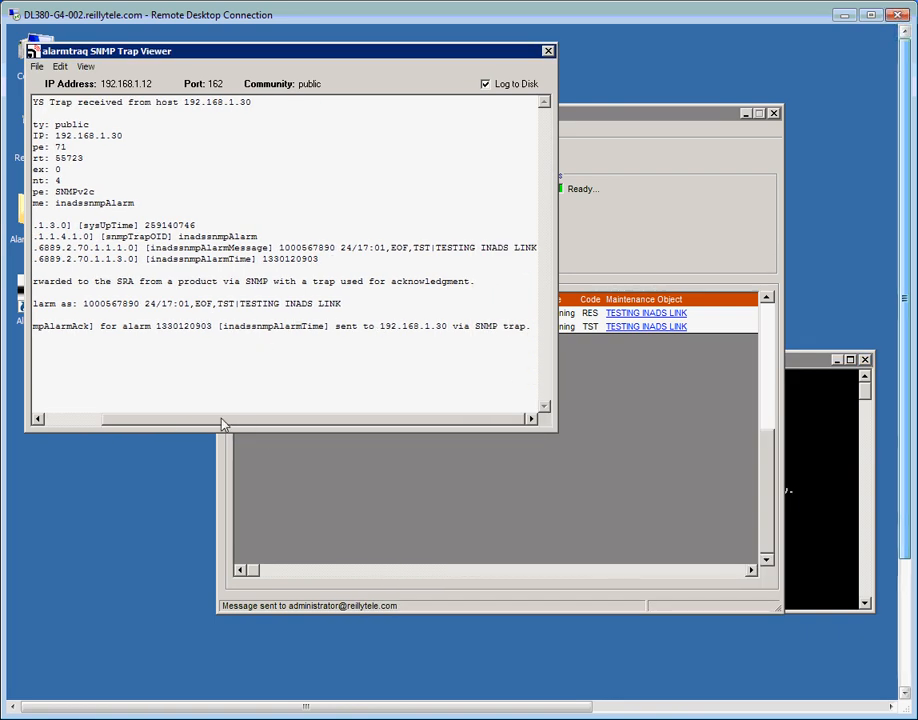
{"action": "left_click_drag", "start_coordinate": [222, 424], "coordinate": [111, 422]}
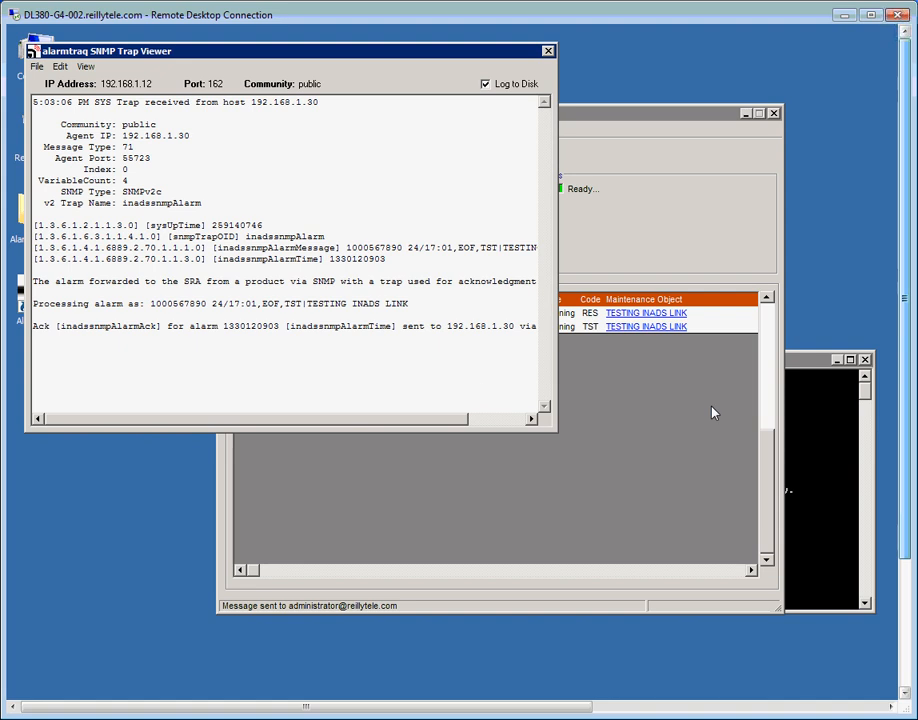
Exit the Telnet session, close the command prompt, and bring AlarmTraq's main alarm window forward
{"action": "left_click", "coordinate": [811, 362]}
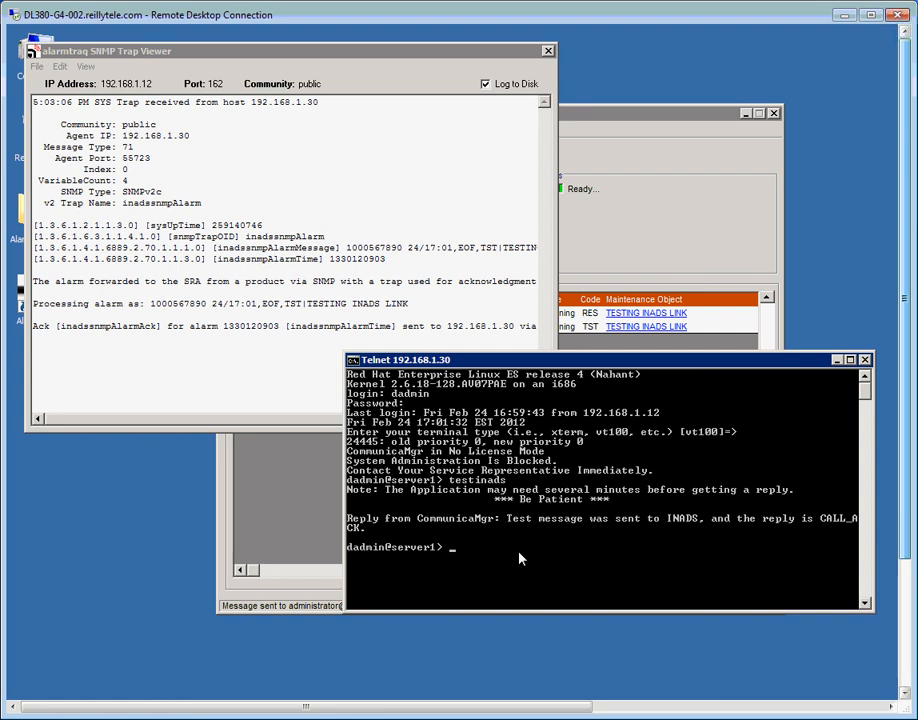
{"action": "type", "text": "exit"}
{"action": "key", "text": "Return"}
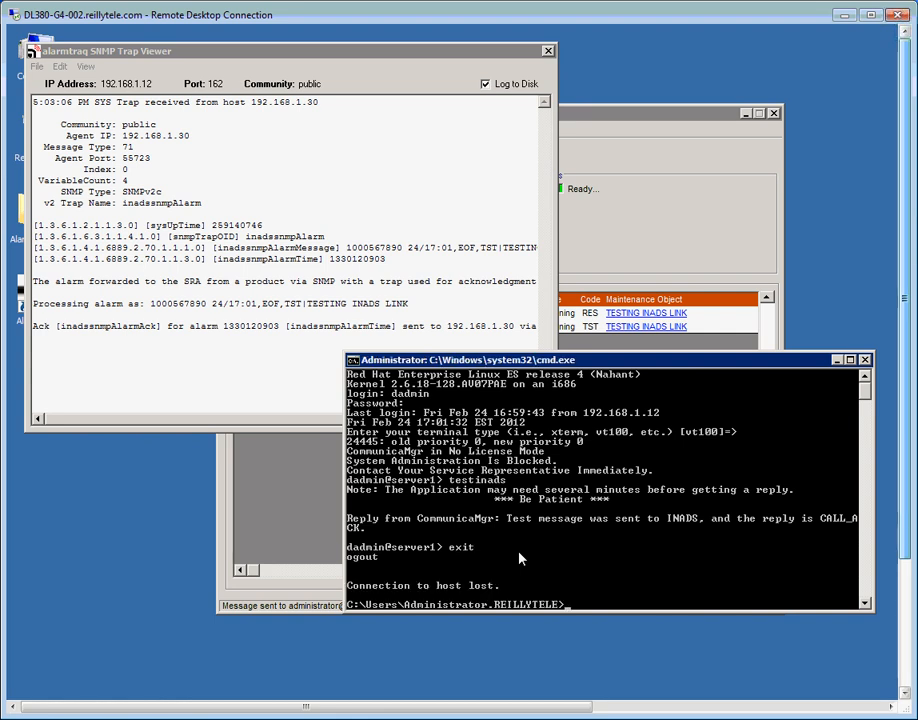
{"action": "left_click", "coordinate": [865, 359]}
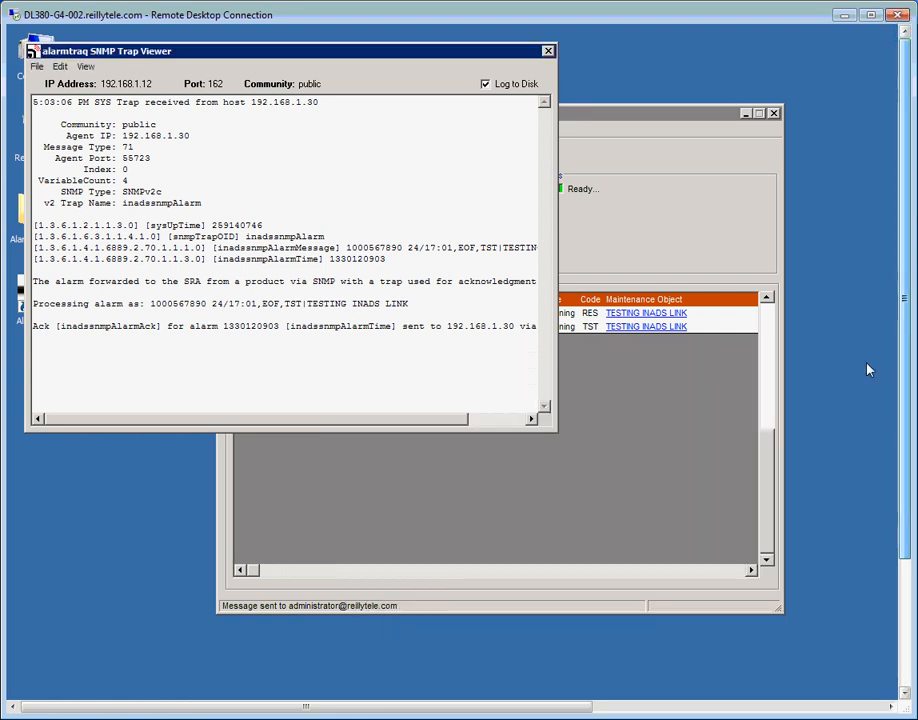
{"action": "left_click", "coordinate": [648, 121]}
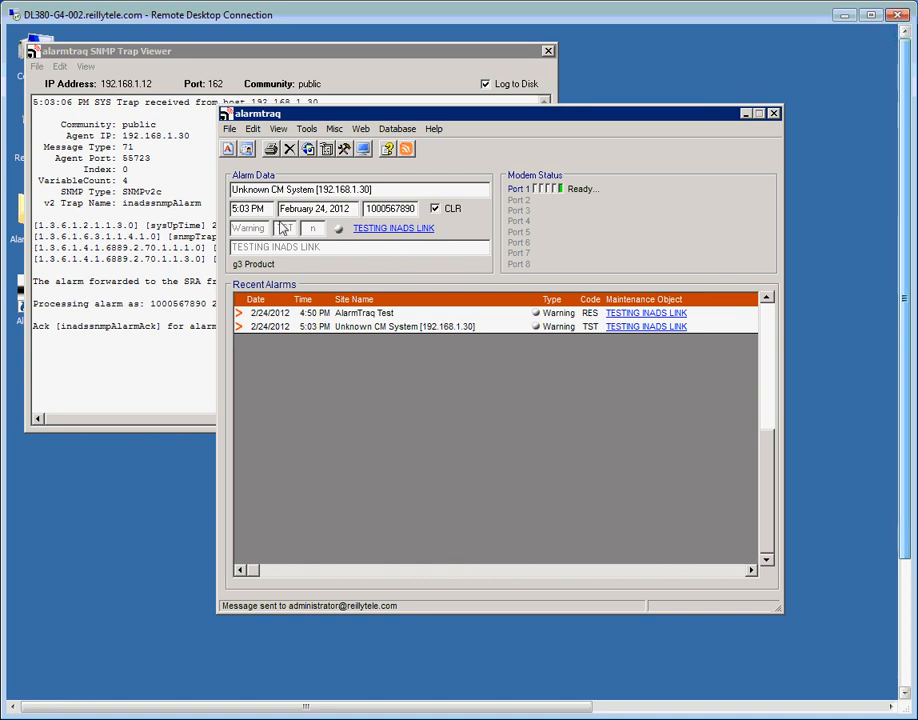
In Edit > Site Profiles, rename Unknown CM System [192.168.1.30] to 'Reilly S8300 5.2' and apply
{"action": "left_click", "coordinate": [253, 129]}
{"action": "left_click", "coordinate": [270, 160]}
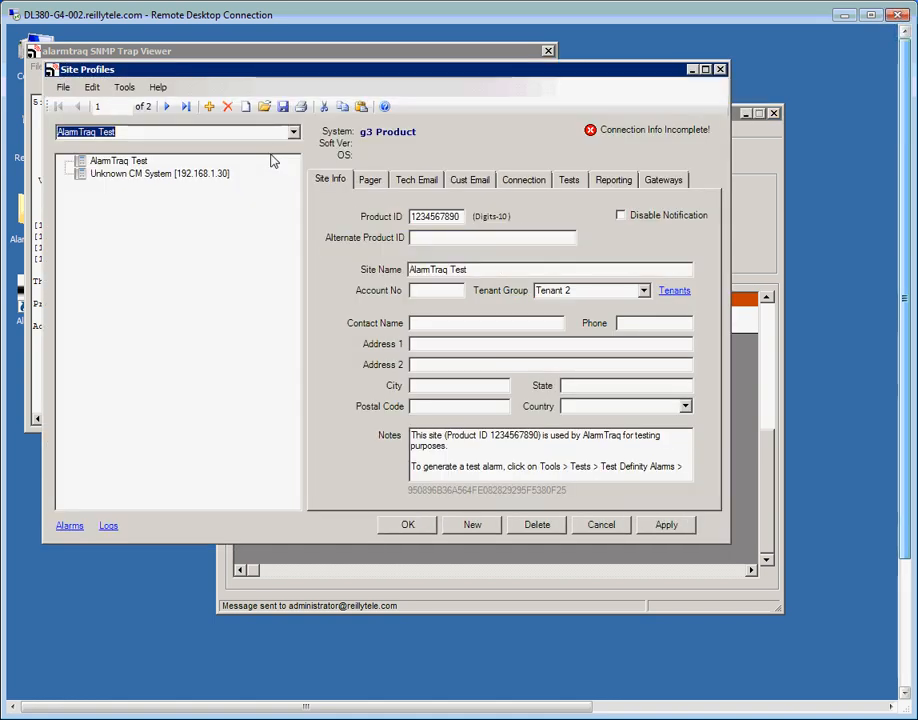
{"action": "left_click", "coordinate": [152, 176]}
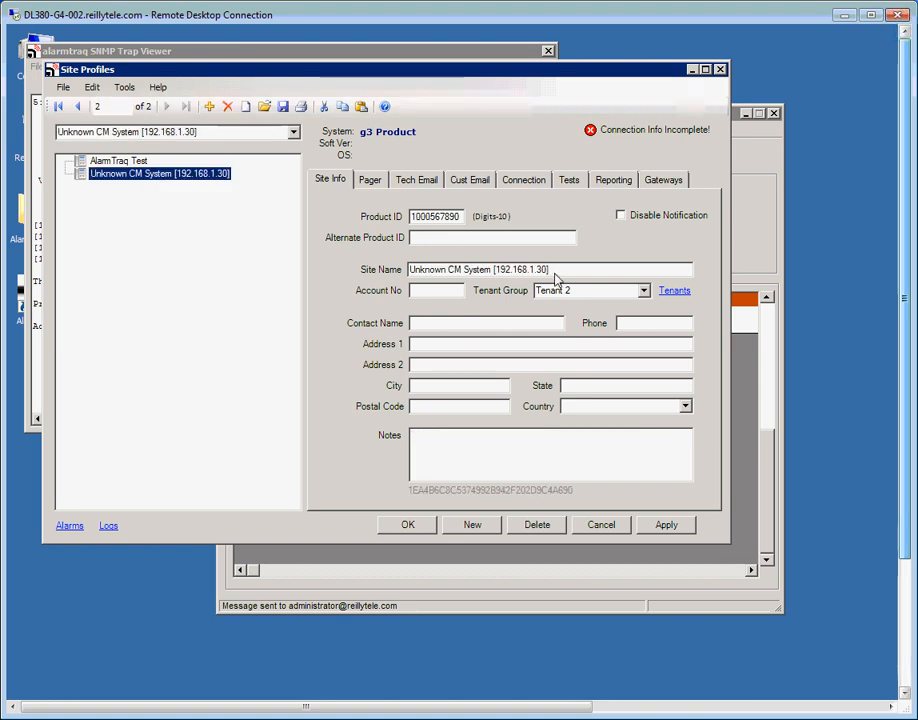
{"action": "left_click_drag", "start_coordinate": [557, 268], "coordinate": [109, 251]}
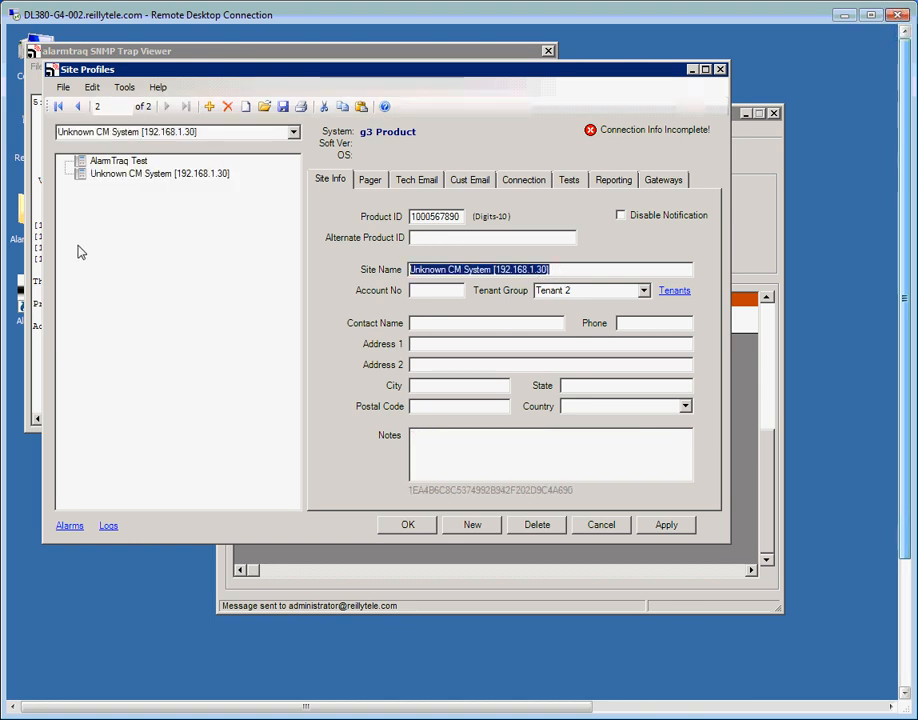
{"action": "type", "text": "Reilly "}
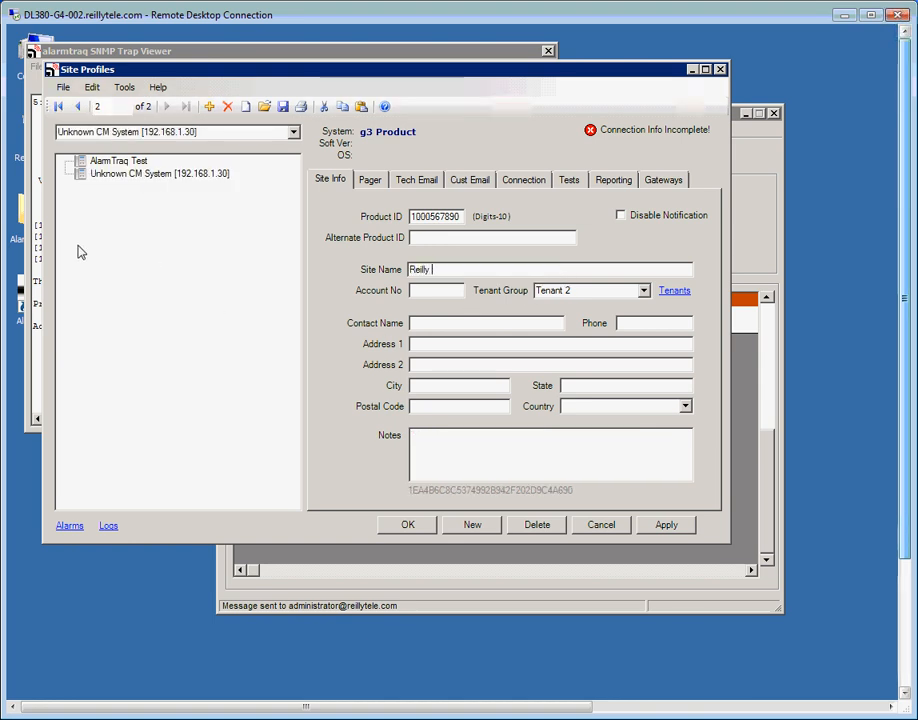
{"action": "type", "text": "S83"}
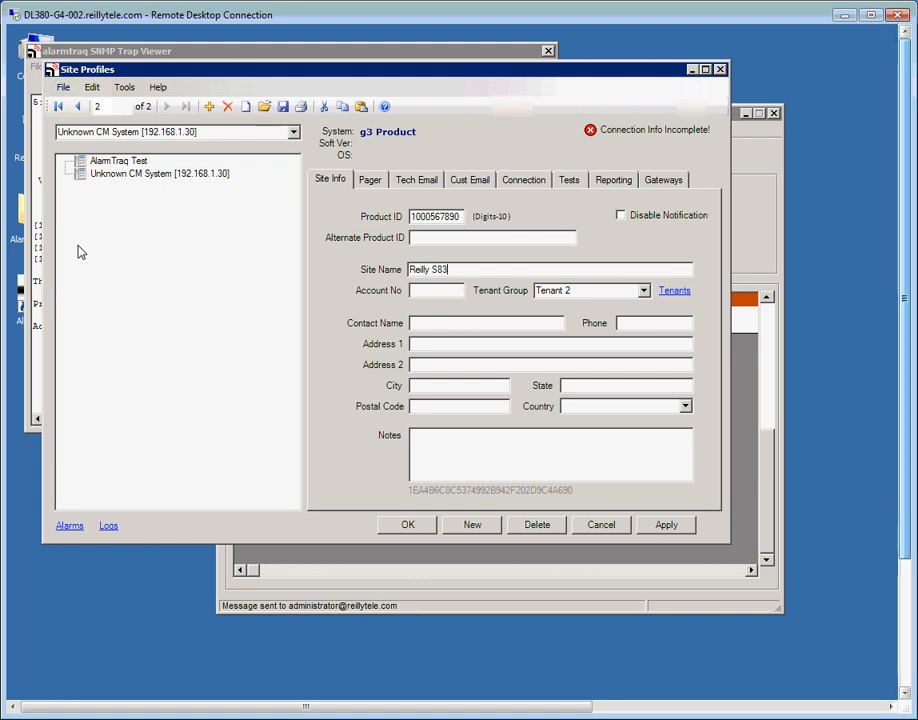
{"action": "type", "text": "00 5.2"}
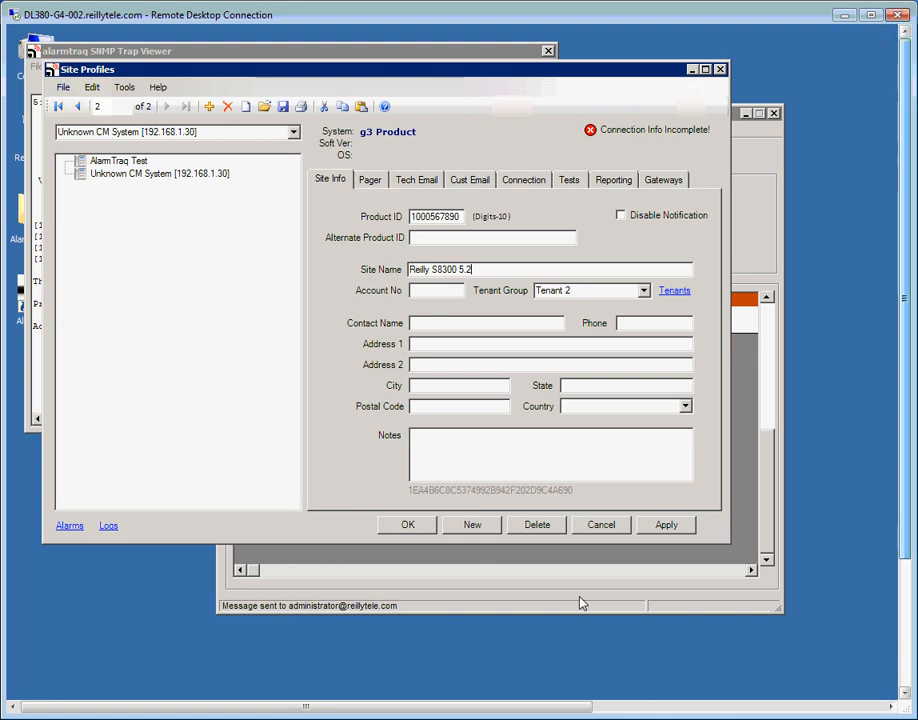
{"action": "left_click", "coordinate": [651, 524]}
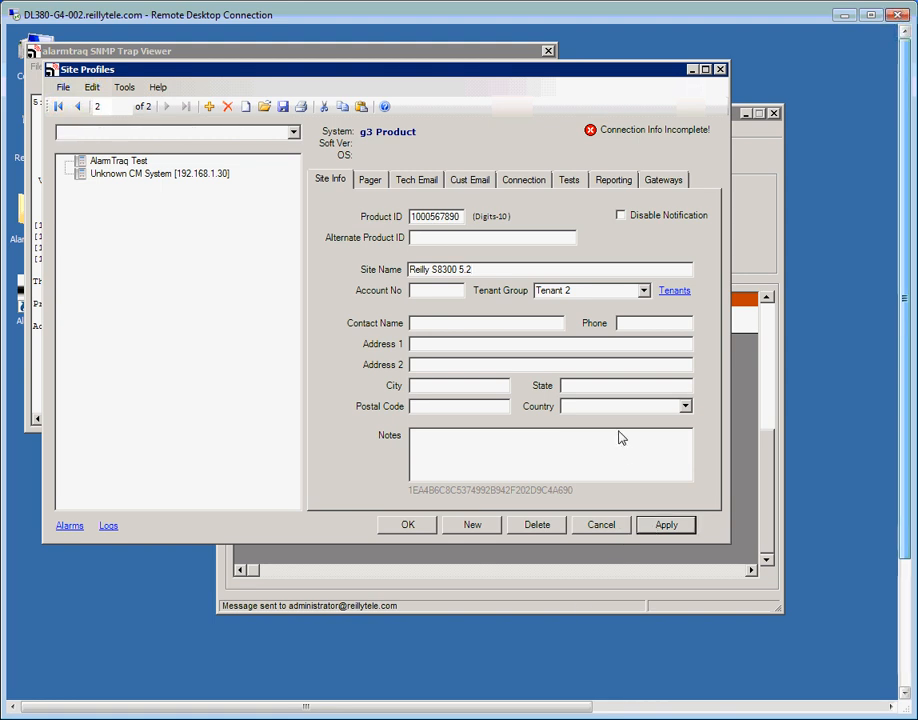
Give the profile a Direct IP Connection with dadmin login, password, PIN and IP 192.168.1.30, then apply
{"action": "left_click", "coordinate": [536, 184]}
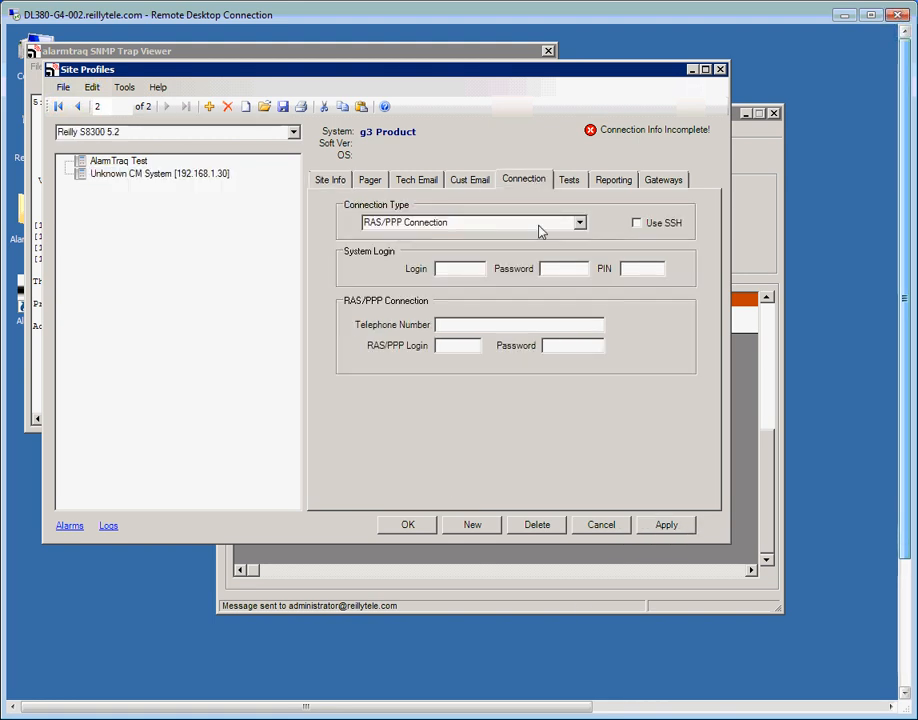
{"action": "left_click", "coordinate": [579, 222]}
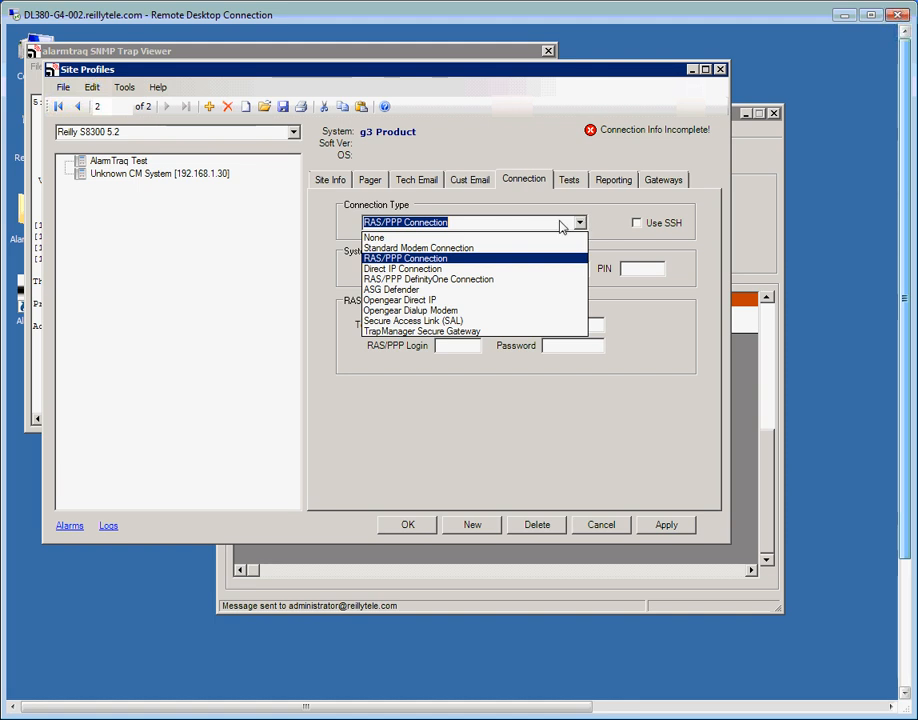
{"action": "left_click", "coordinate": [420, 268]}
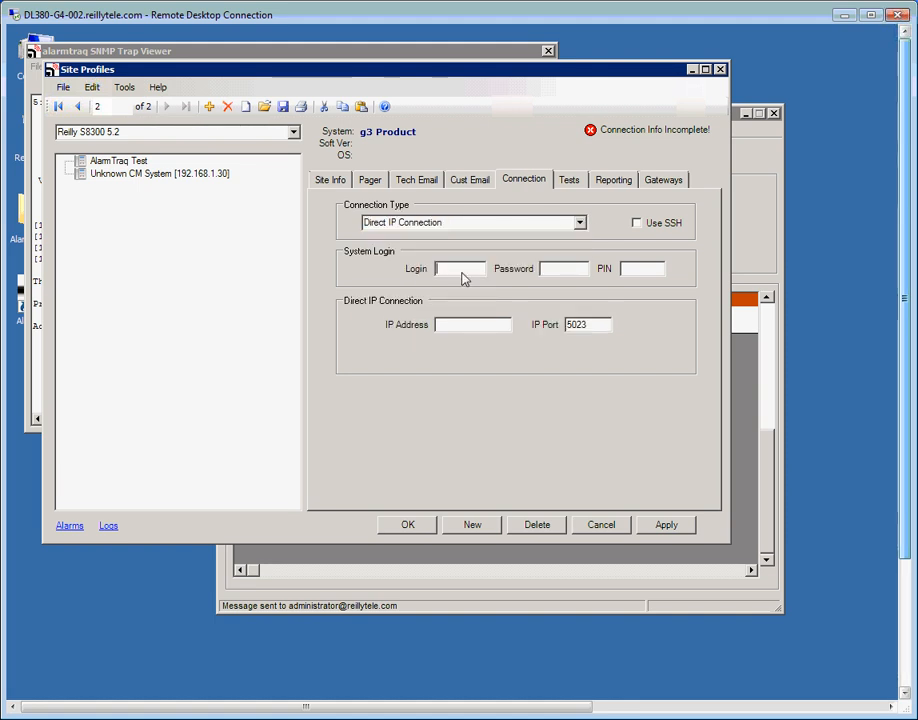
{"action": "type", "text": "dadmin"}
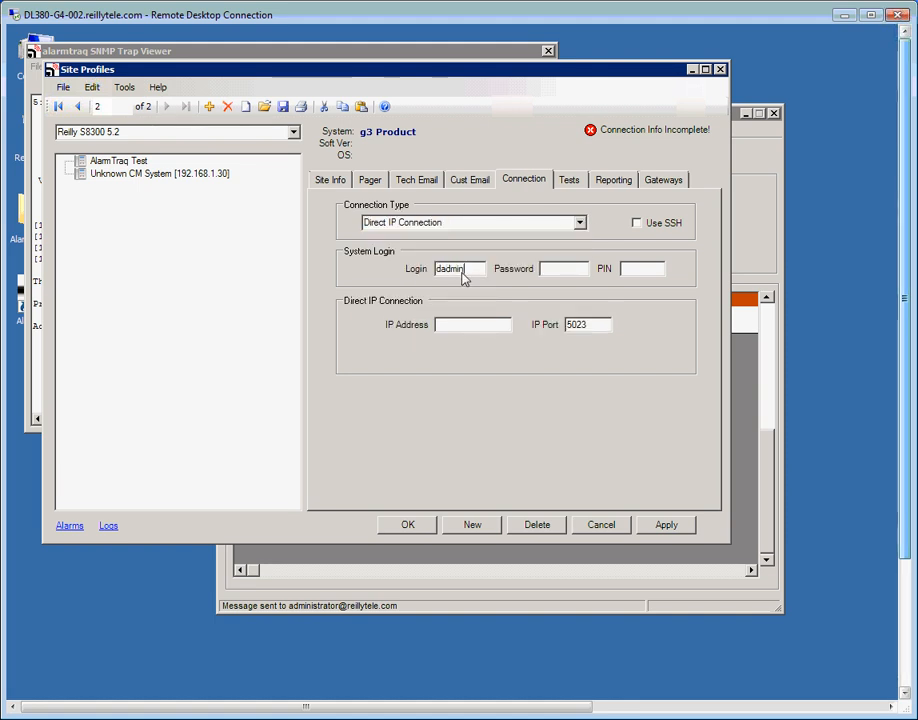
{"action": "left_click", "coordinate": [565, 270]}
{"action": "type", "text": "*****"}
{"action": "key", "text": "Tab"}
{"action": "type", "text": "******"}
{"action": "left_click", "coordinate": [473, 326]}
{"action": "type", "text": "192.168"}
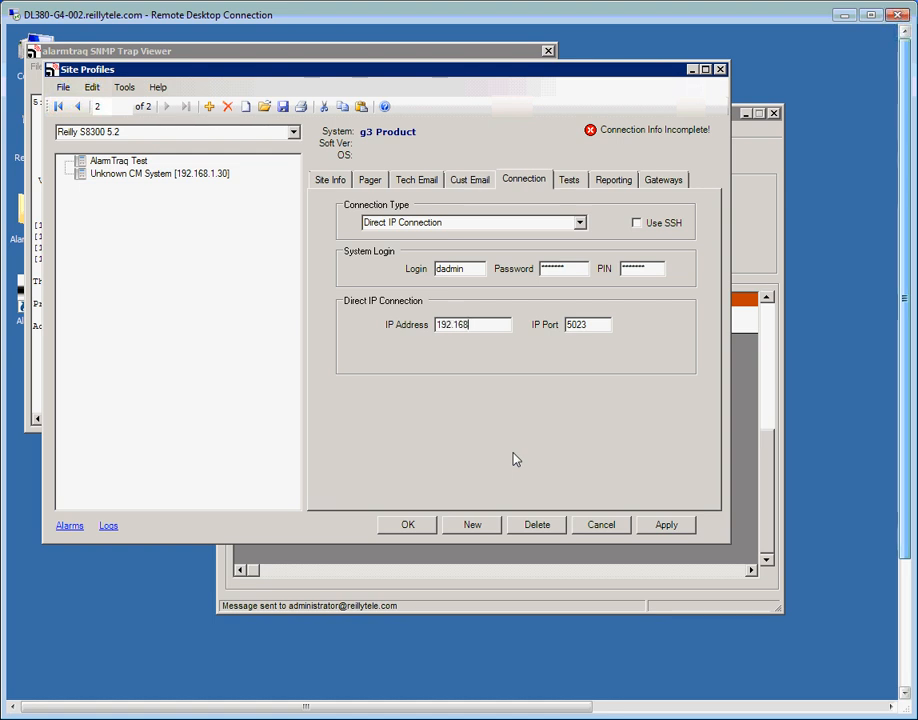
{"action": "type", "text": ".1.30"}
{"action": "left_click", "coordinate": [672, 527]}
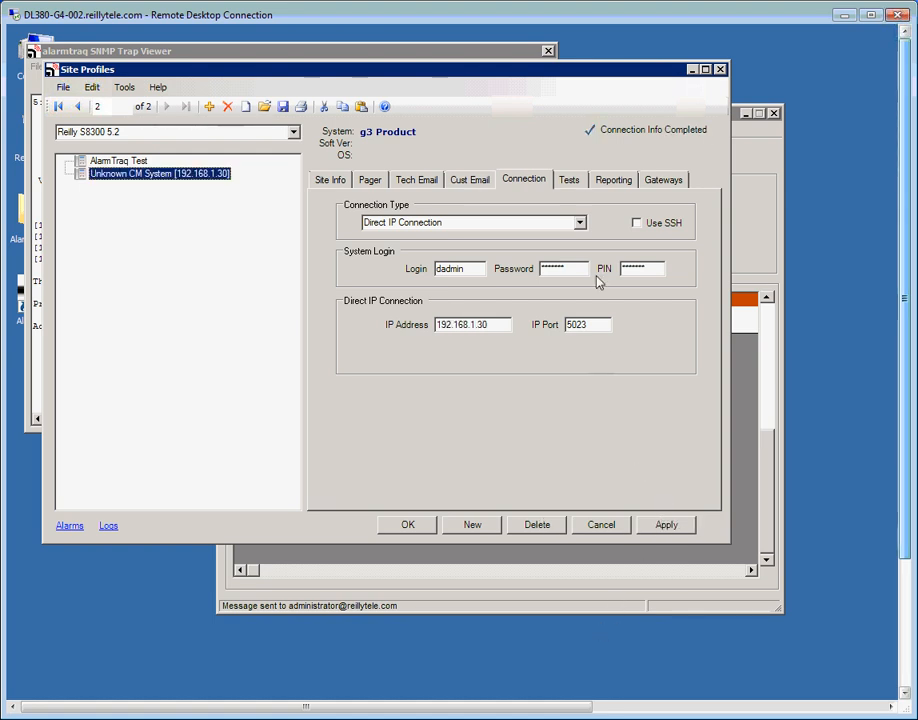
{"action": "left_click", "coordinate": [570, 181]}
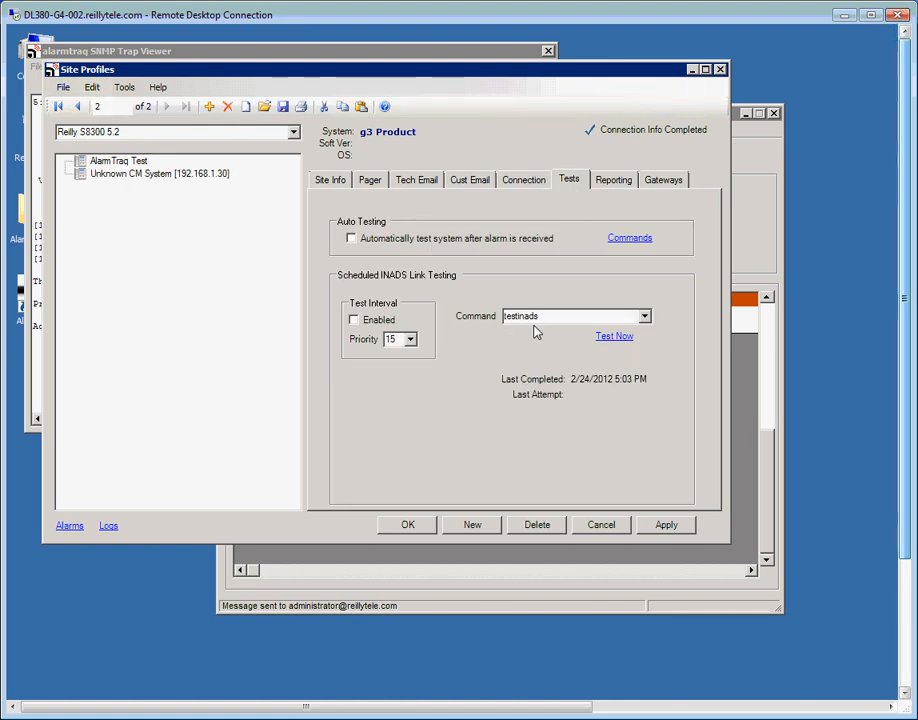
Run the INADS link test with Test Now, then close the Site Profiles and SNMP Trap Viewer windows
{"action": "left_click", "coordinate": [612, 338]}
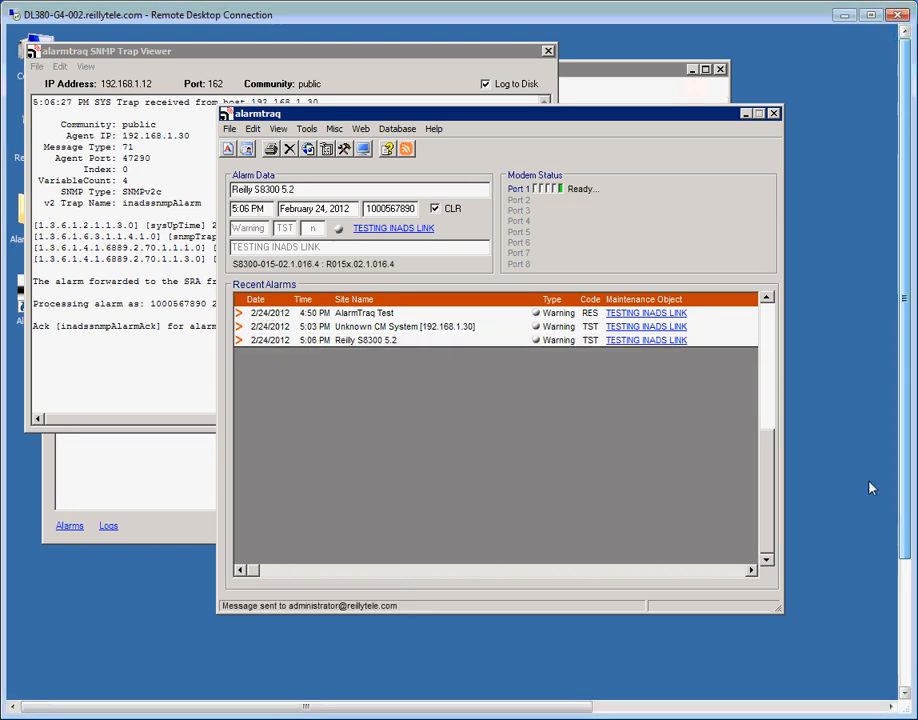
{"action": "left_click", "coordinate": [724, 78]}
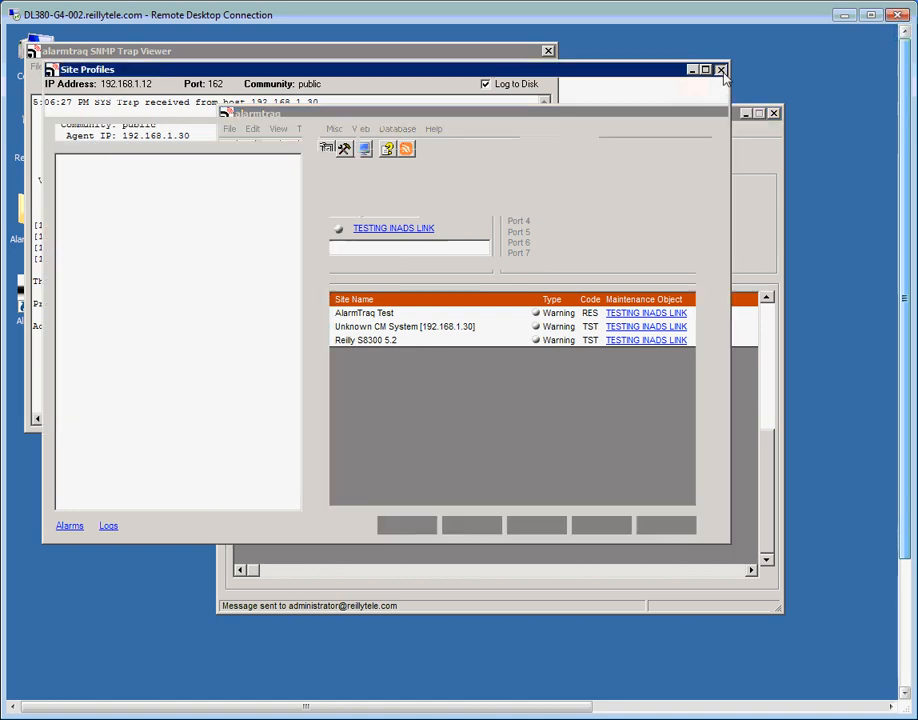
{"action": "left_click", "coordinate": [720, 70]}
{"action": "left_click", "coordinate": [547, 50]}
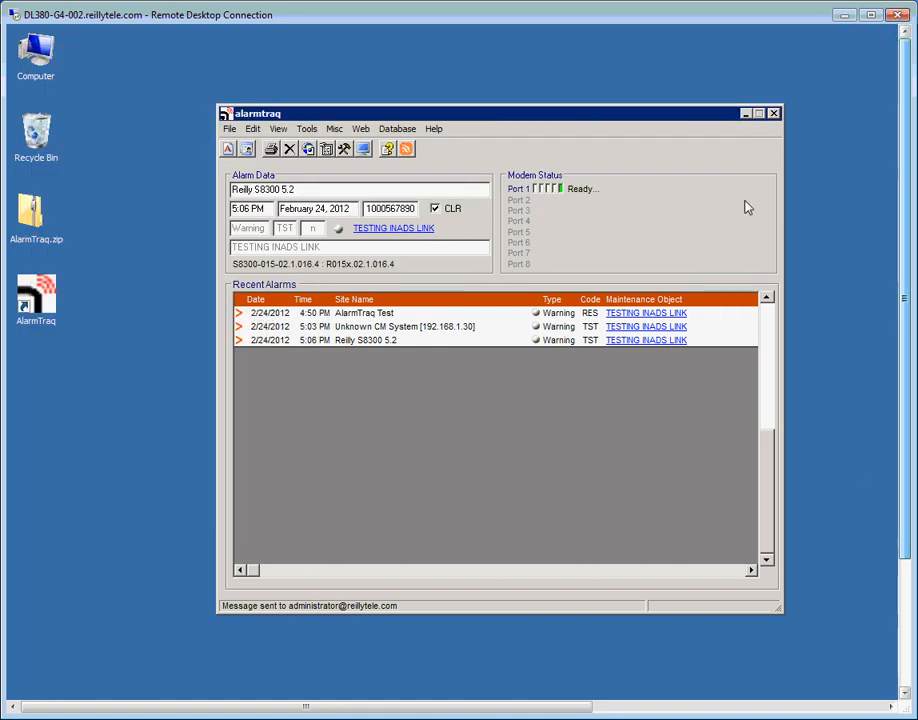